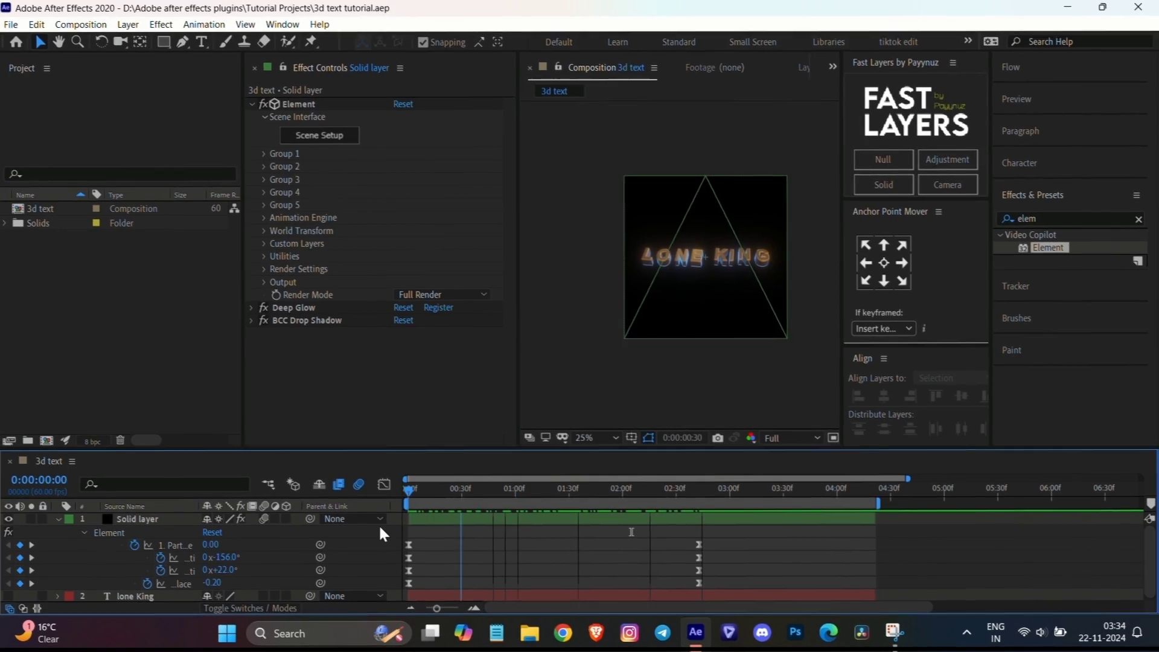
Stop the finished LONE KING preview and return the 3d text composition to frame 0
key(space)
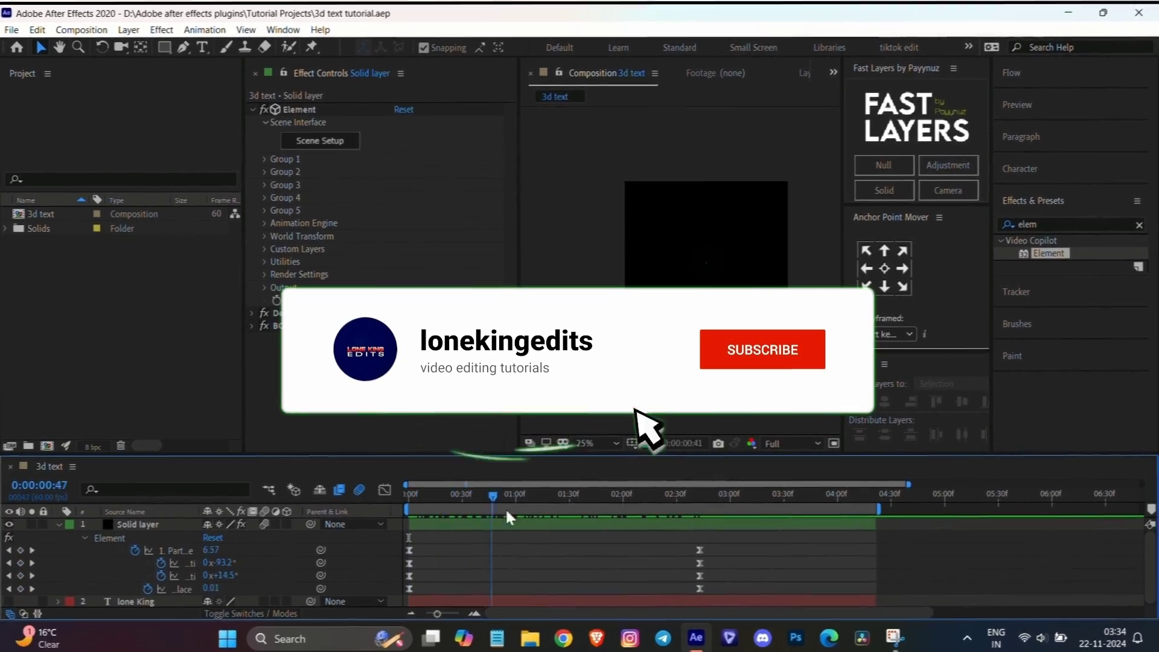
mouse_move(425, 500)
mouse_down()
mouse_move(623, 501)
mouse_move(590, 503)
mouse_up()
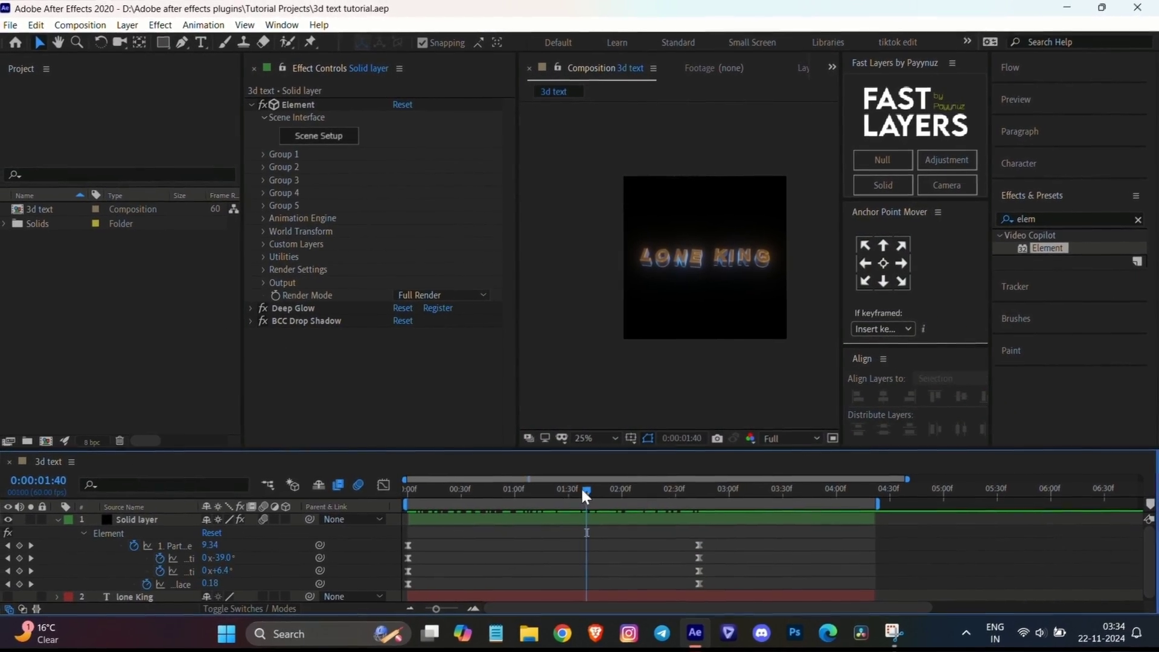
drag(583, 495, 421, 520)
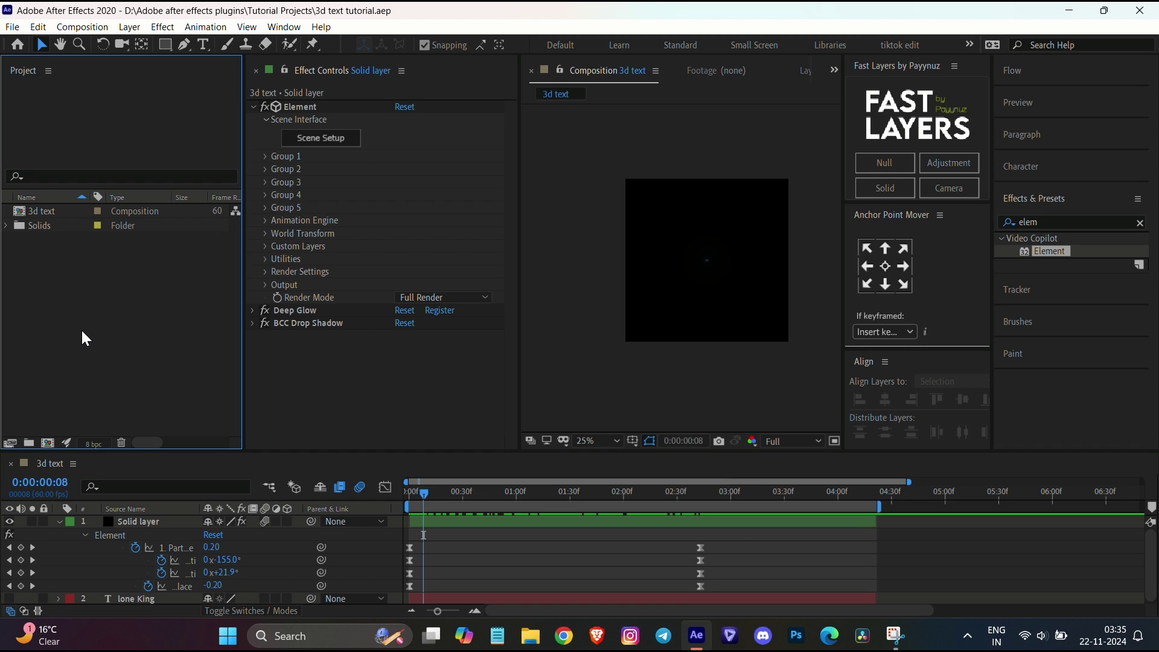
Create a composition named 'new 3d text' at 1080×1920, 60 fps, lasting 0:00:10:00
key(ctrl+n)
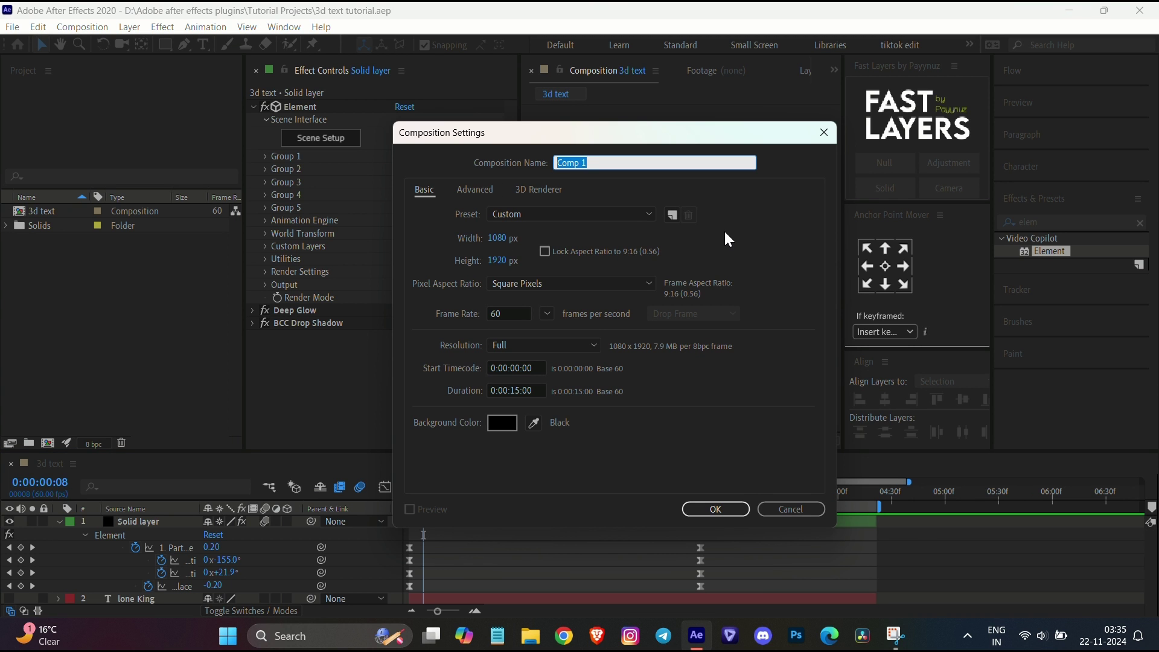
key(BackSpace)
text(new 3d text)
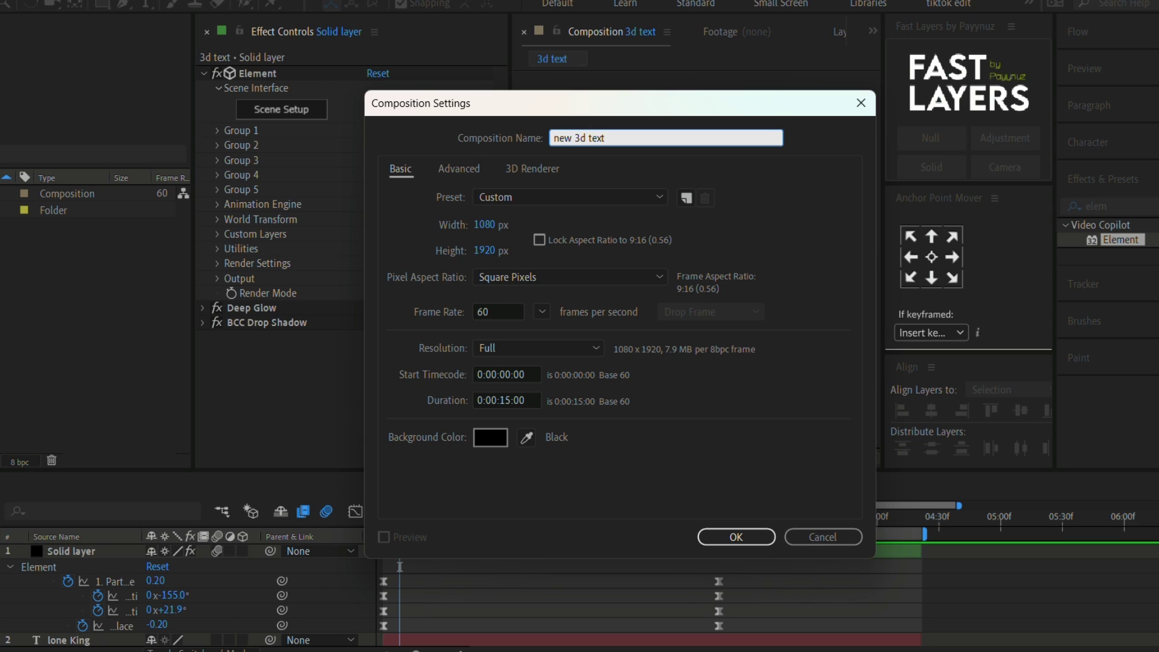
click(509, 400)
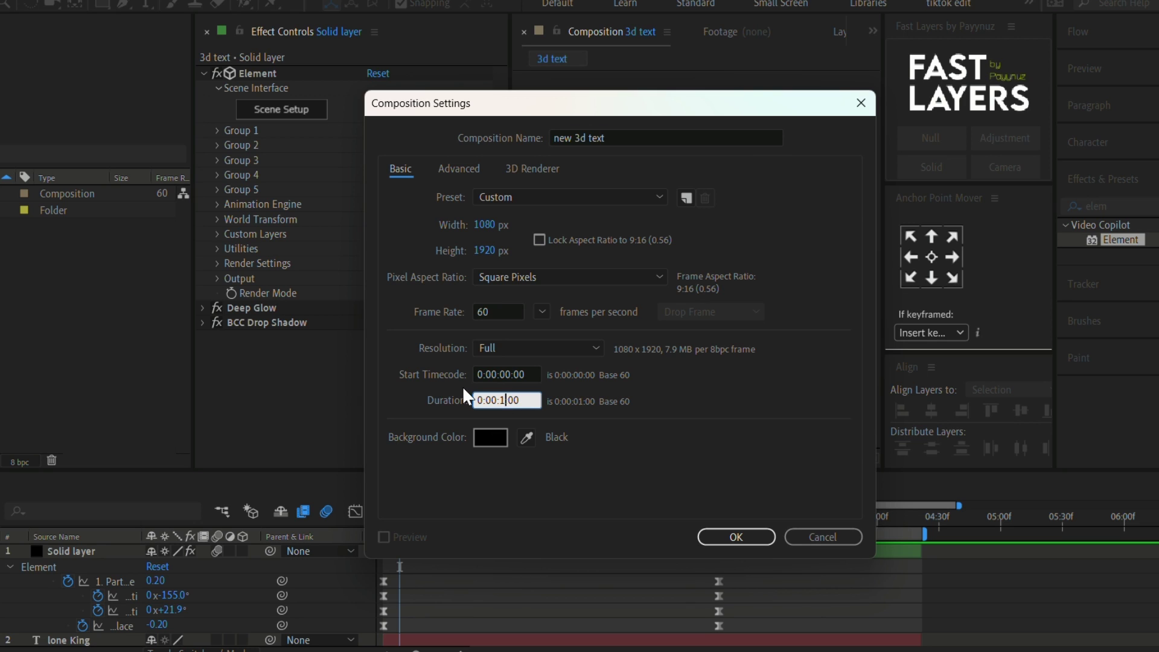
text(0)
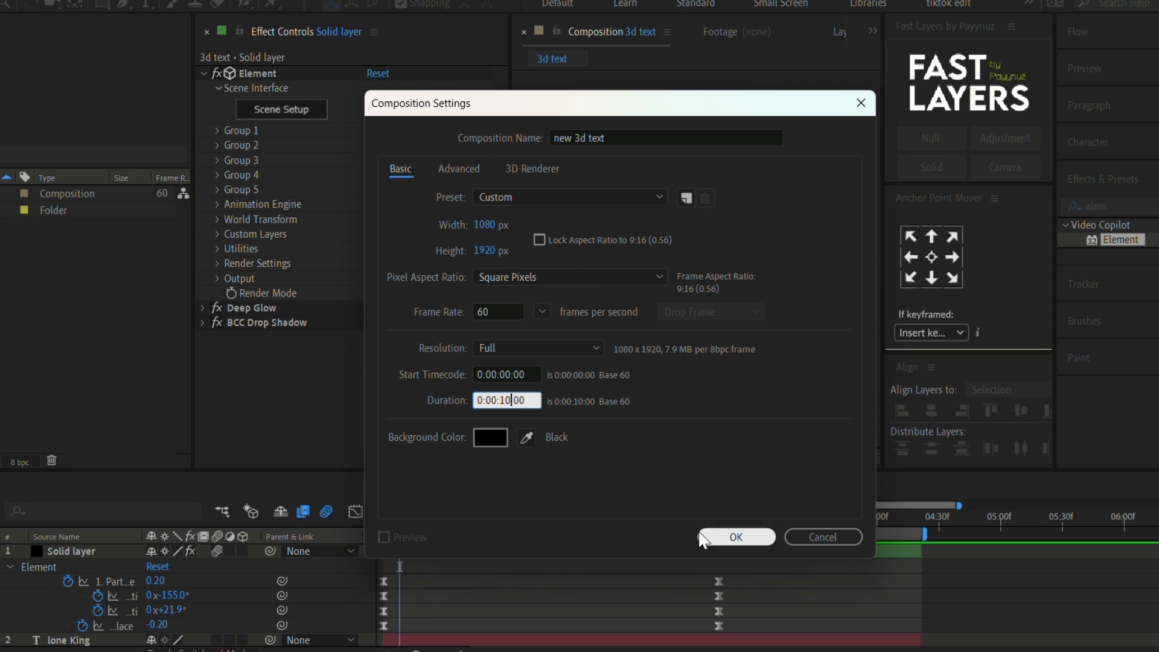
click(737, 541)
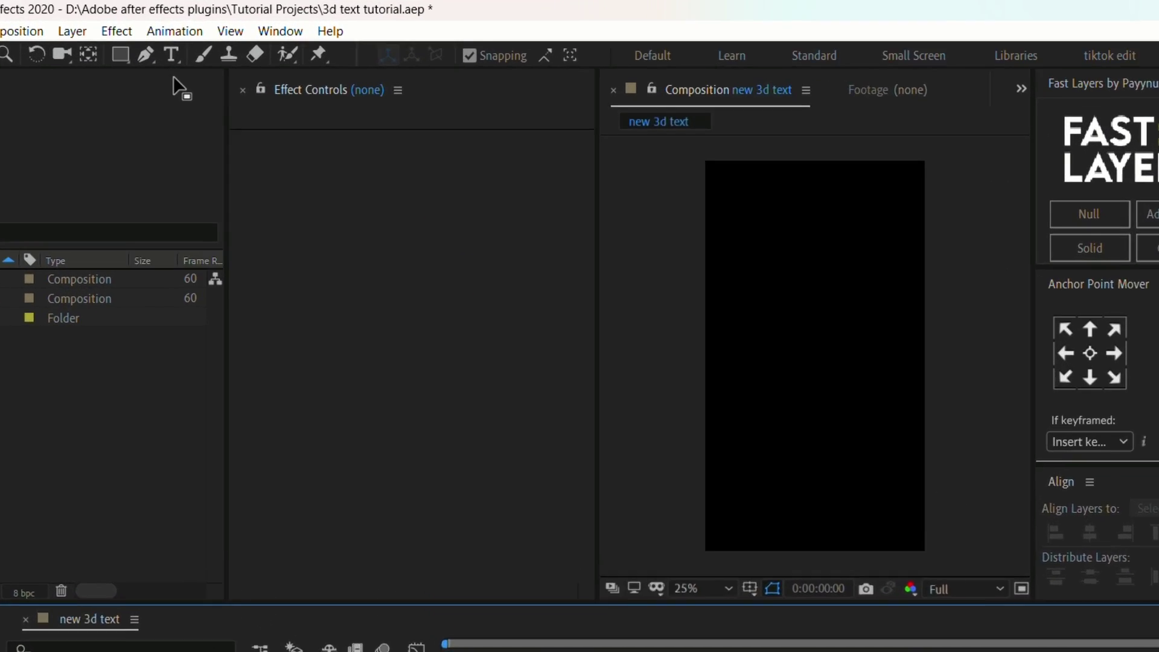
Add a text layer reading 'Lone king' with the Type tool in the new 3d text composition
click(205, 27)
click(153, 104)
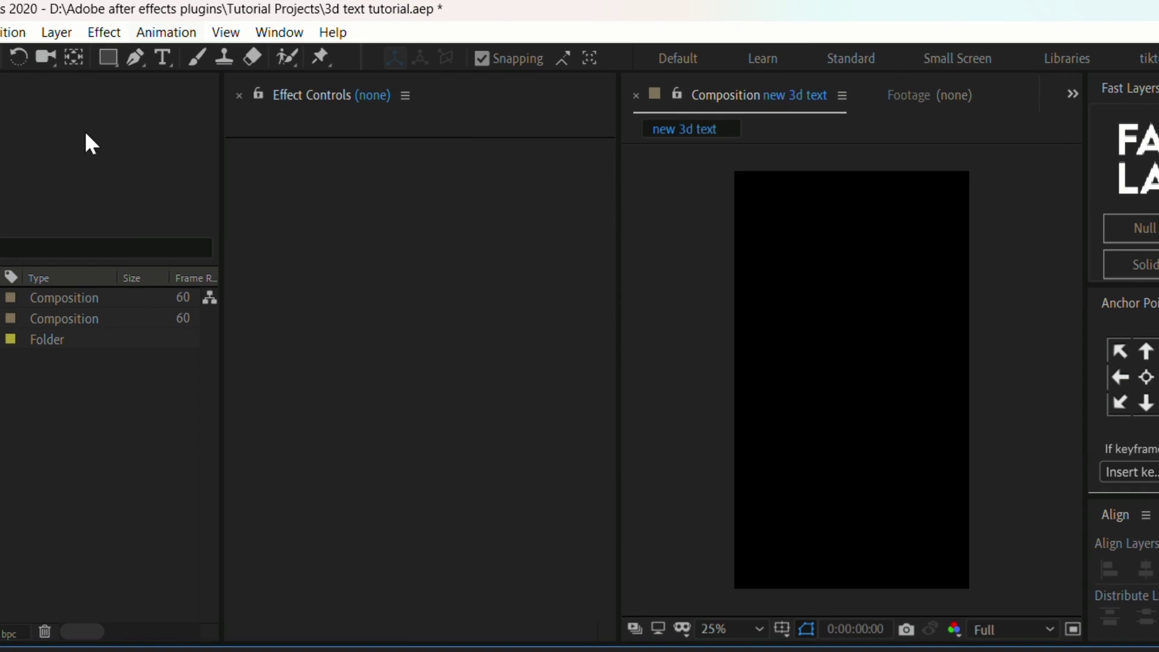
click(167, 54)
click(736, 370)
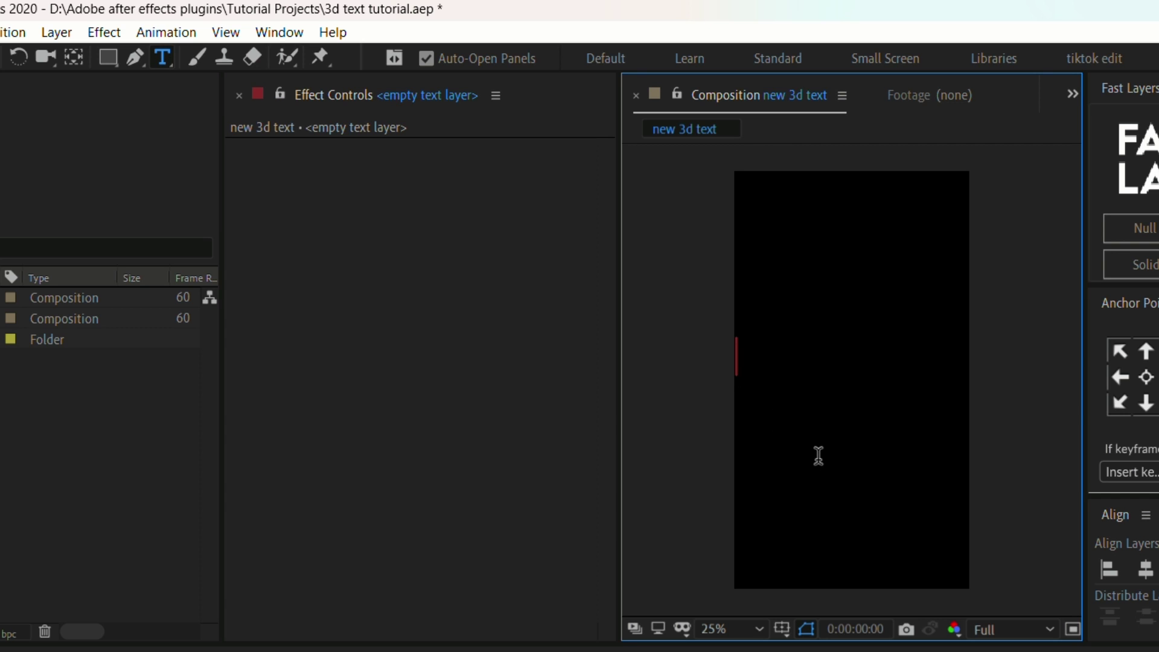
text(Lone ki)
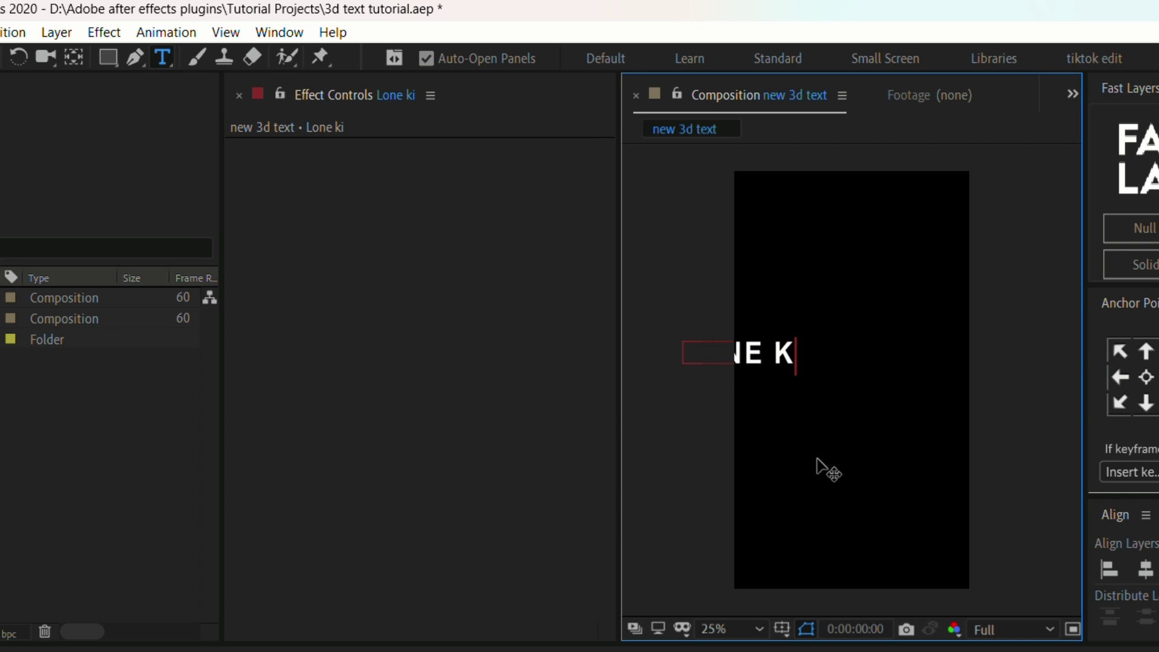
text(ng)
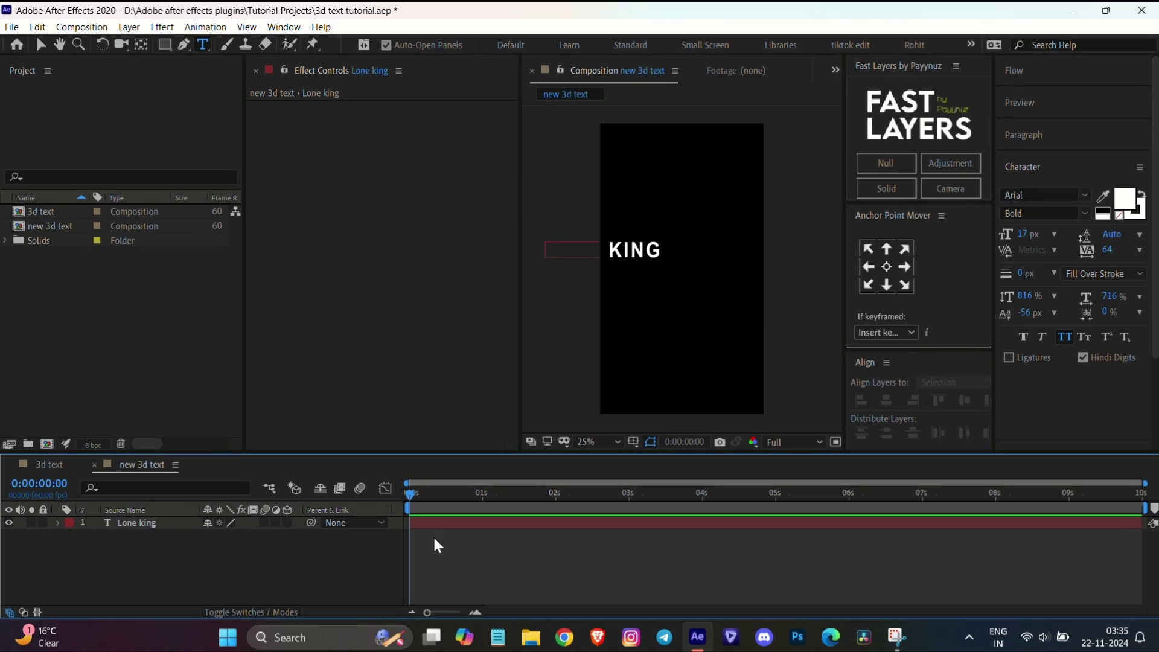
click(492, 523)
click(1080, 166)
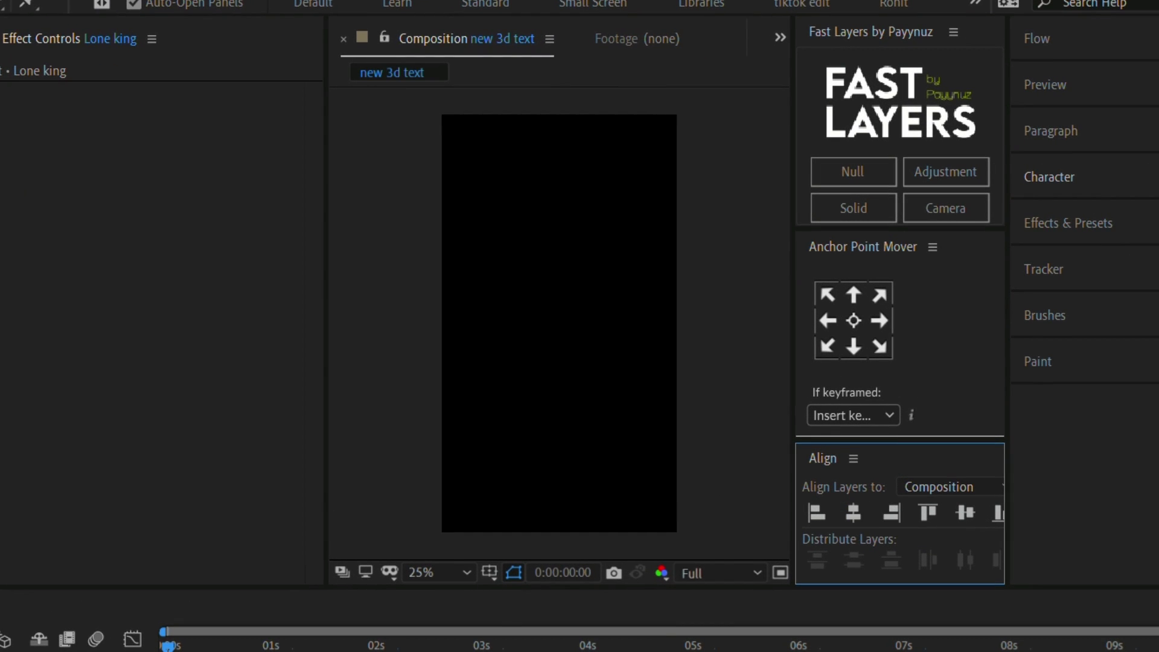
Move the Lone king layer's anchor point to the text's centre, then return to the Selection tool
drag(169, 645, 395, 645)
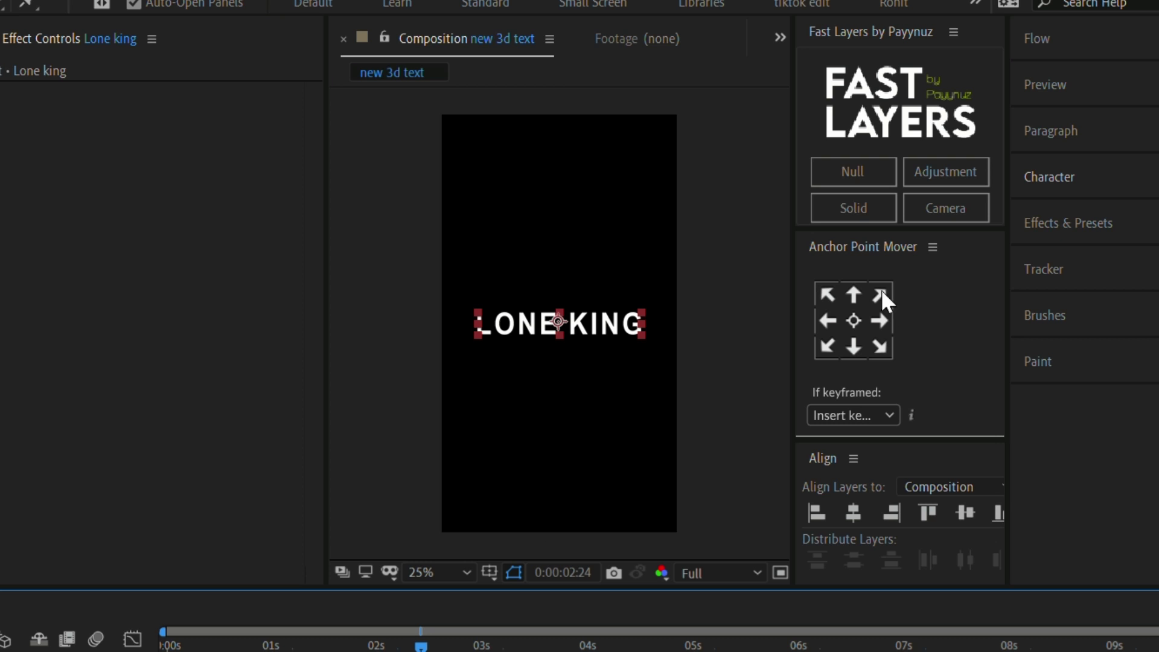
click(861, 321)
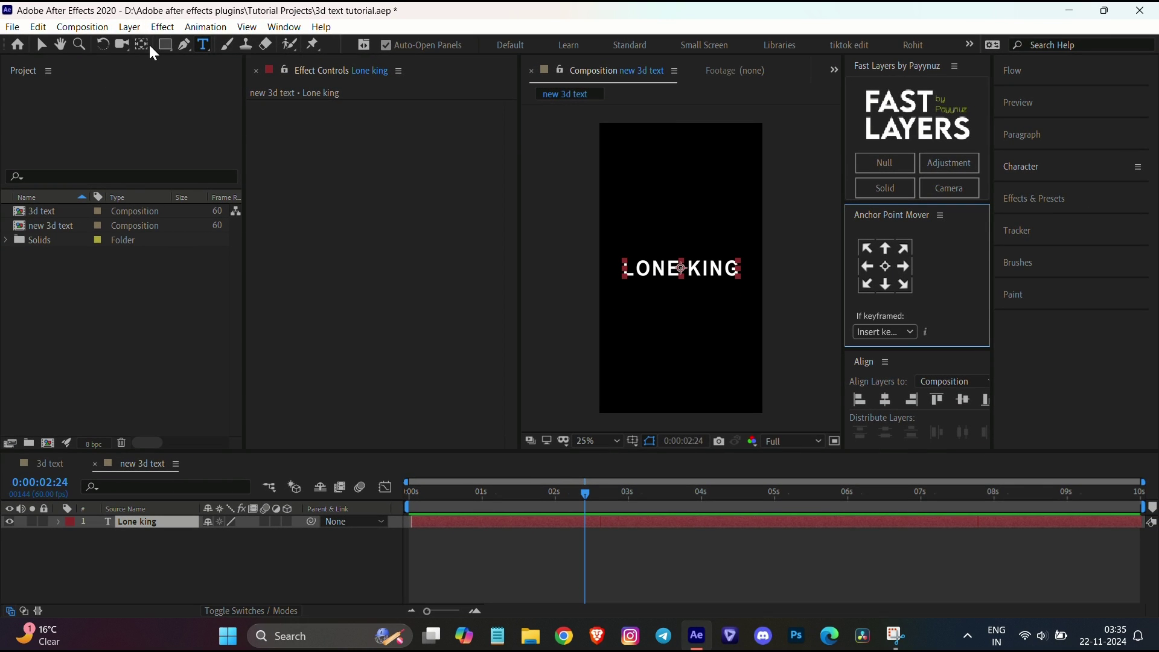
click(140, 45)
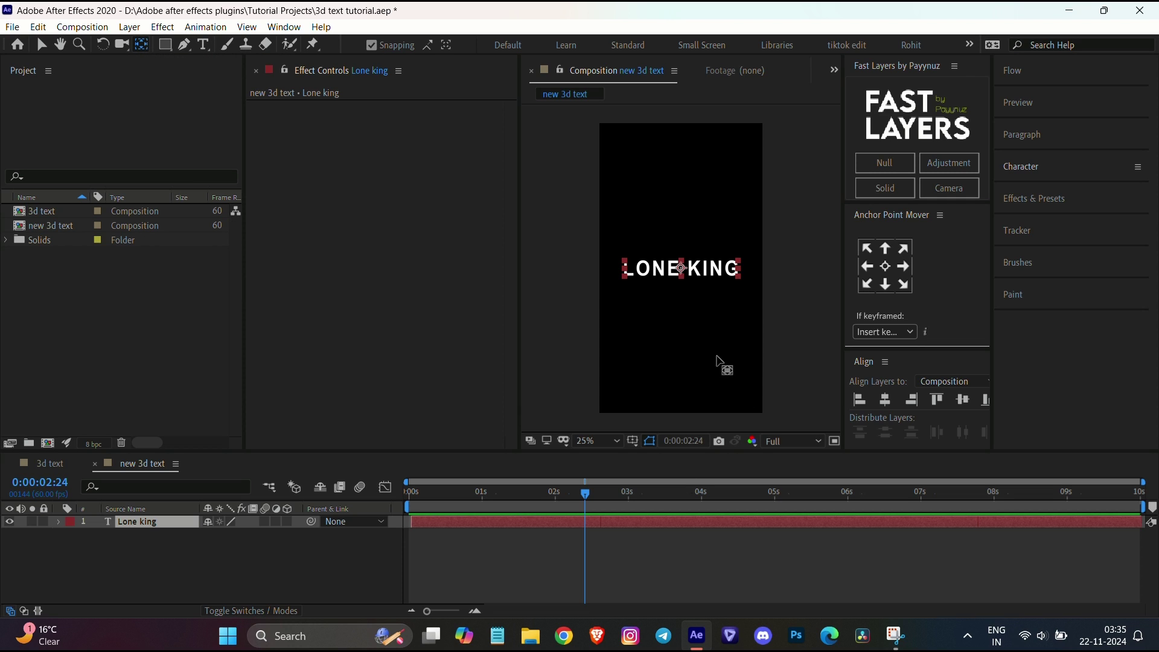
key(v)
drag(606, 490, 463, 524)
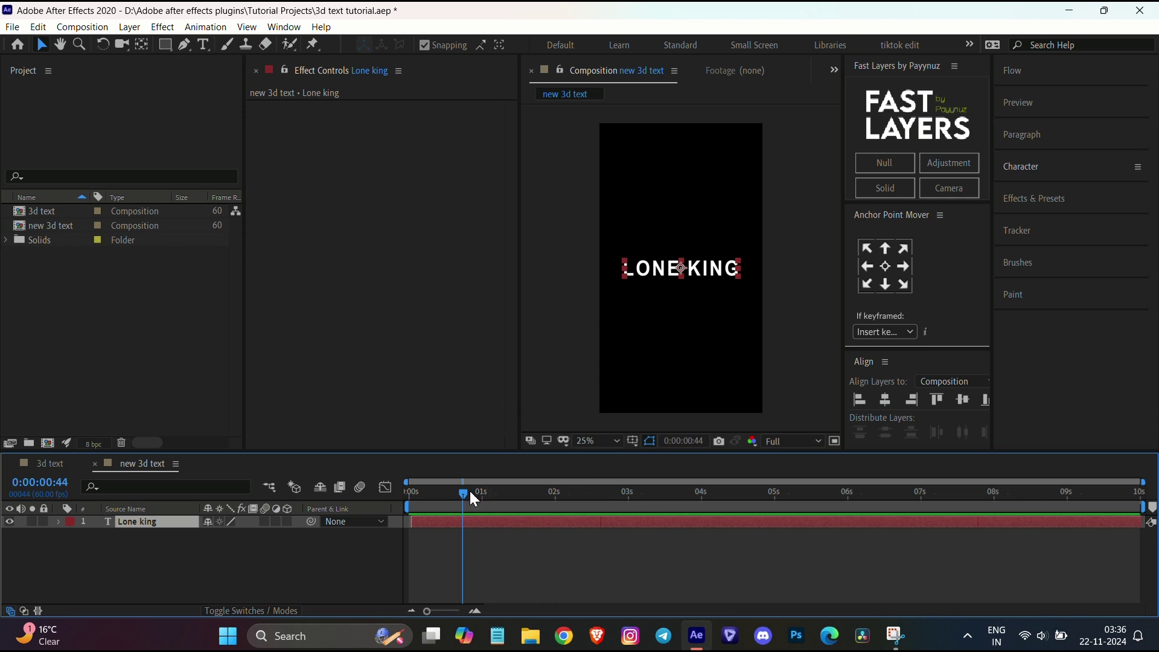
Add a new black 1080×1920 solid layer, Black Solid 1, above the text
right_click(102, 563)
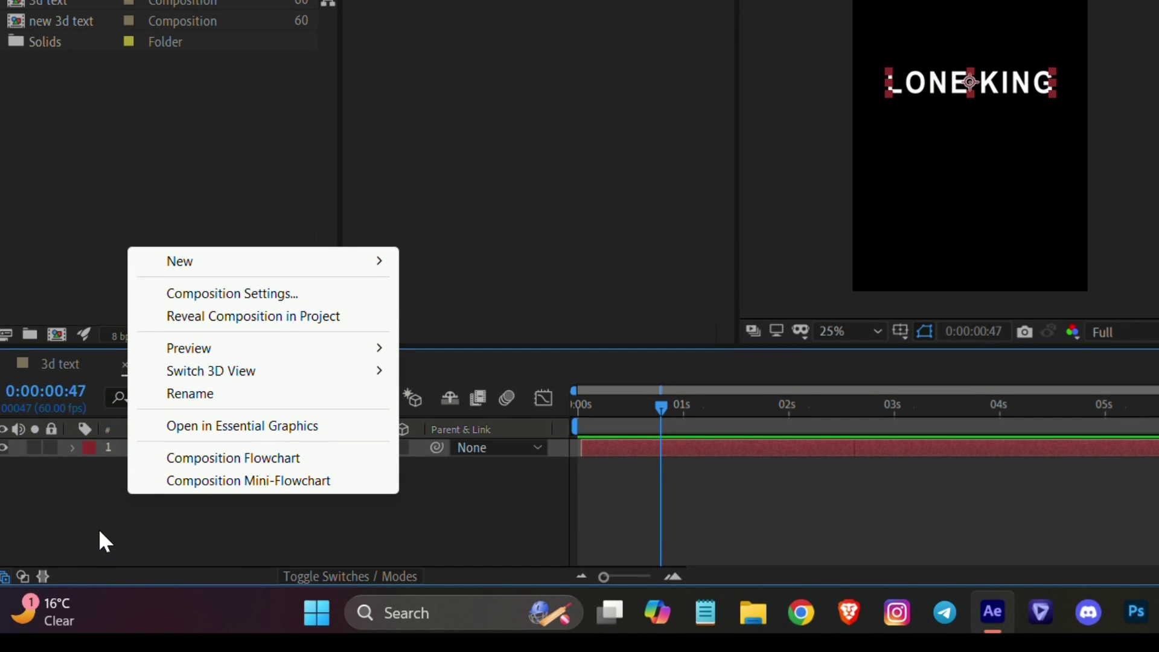
mouse_move(348, 261)
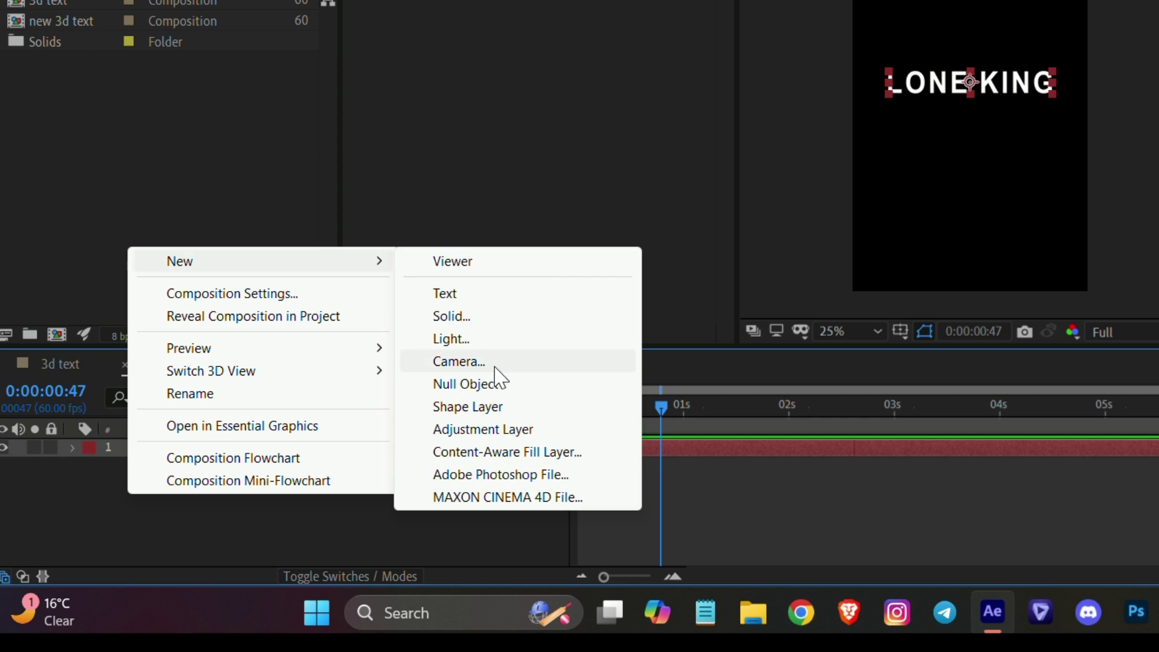
click(522, 315)
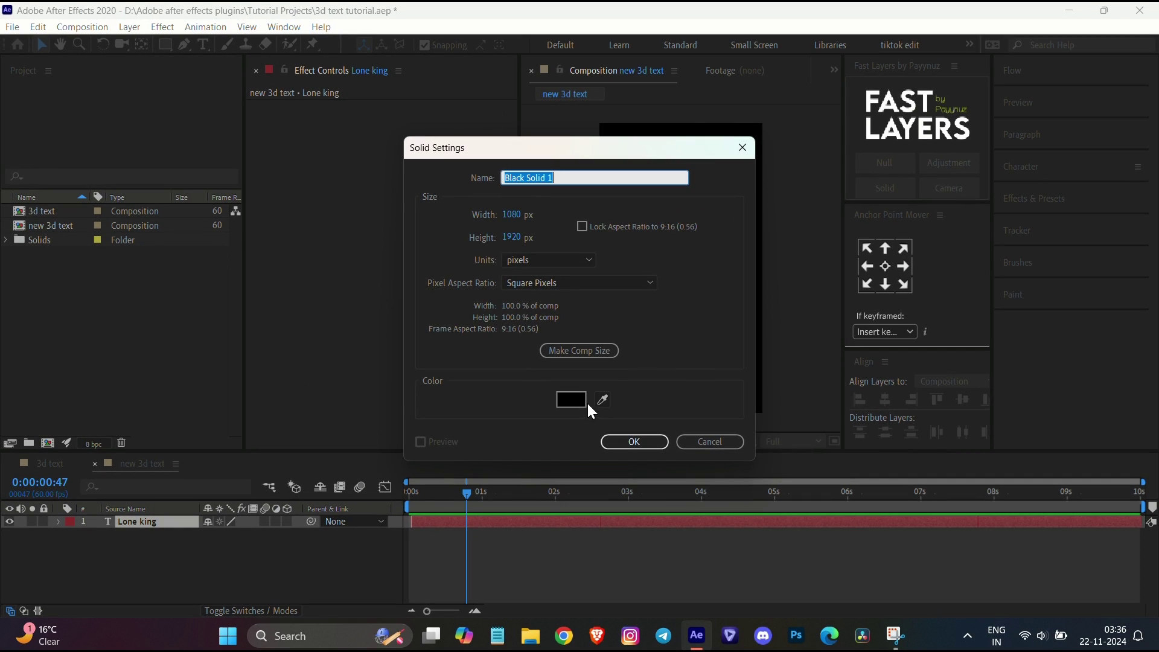
click(578, 401)
click(490, 261)
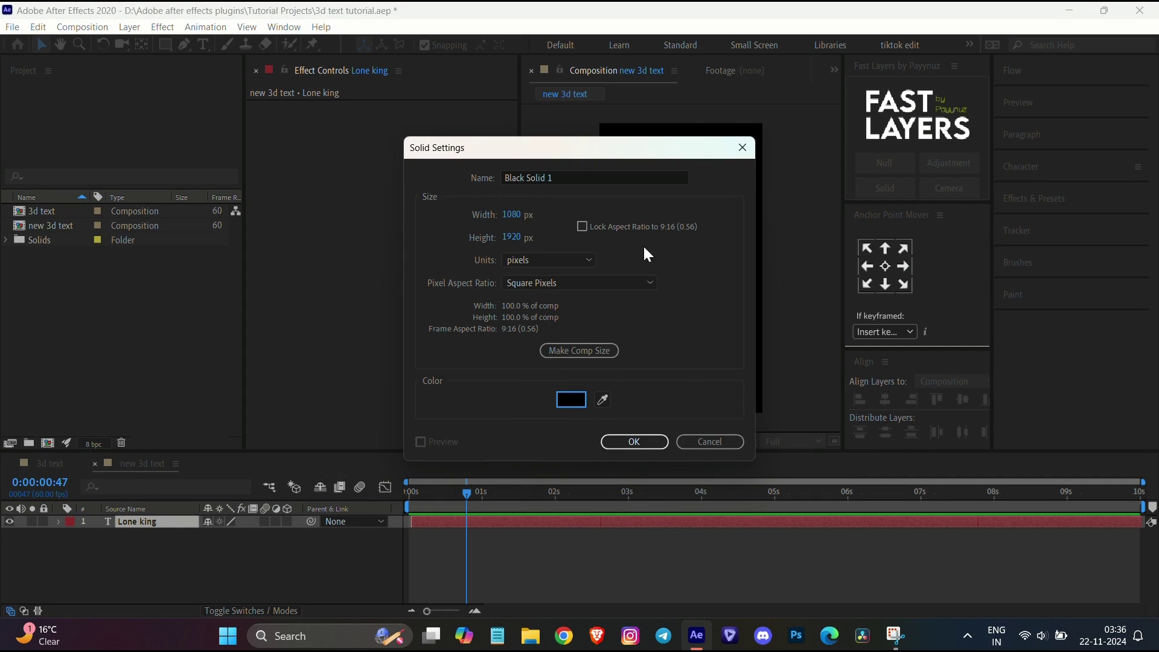
click(663, 442)
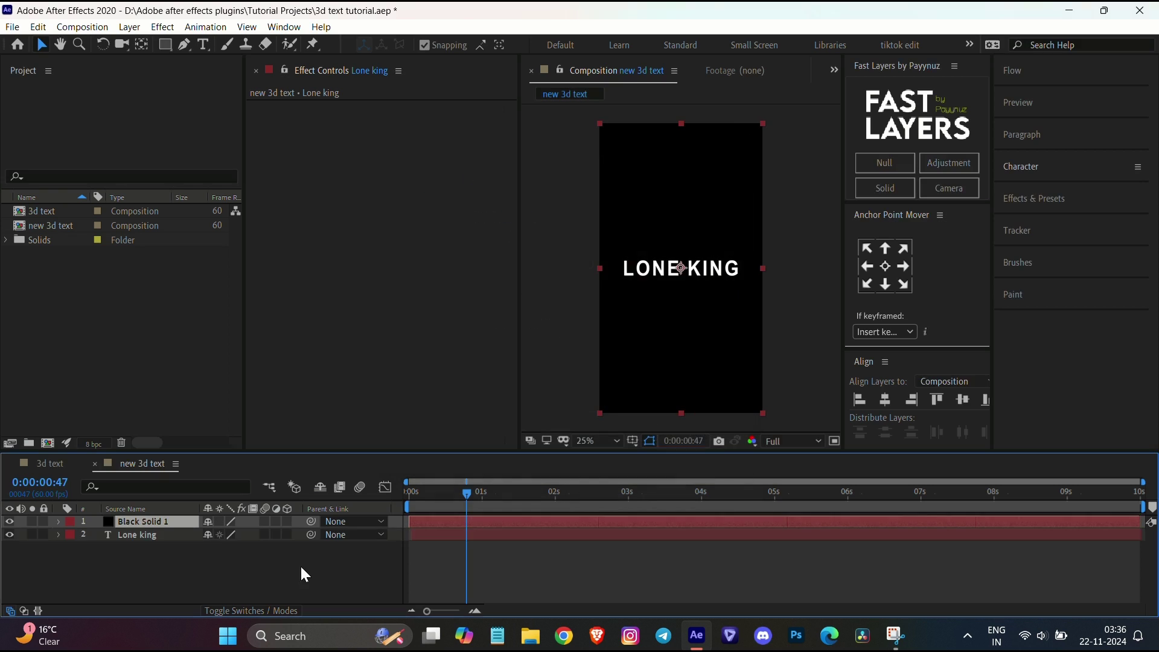
Give Black Solid 1 a yellow label colour
click(71, 522)
click(139, 299)
click(518, 576)
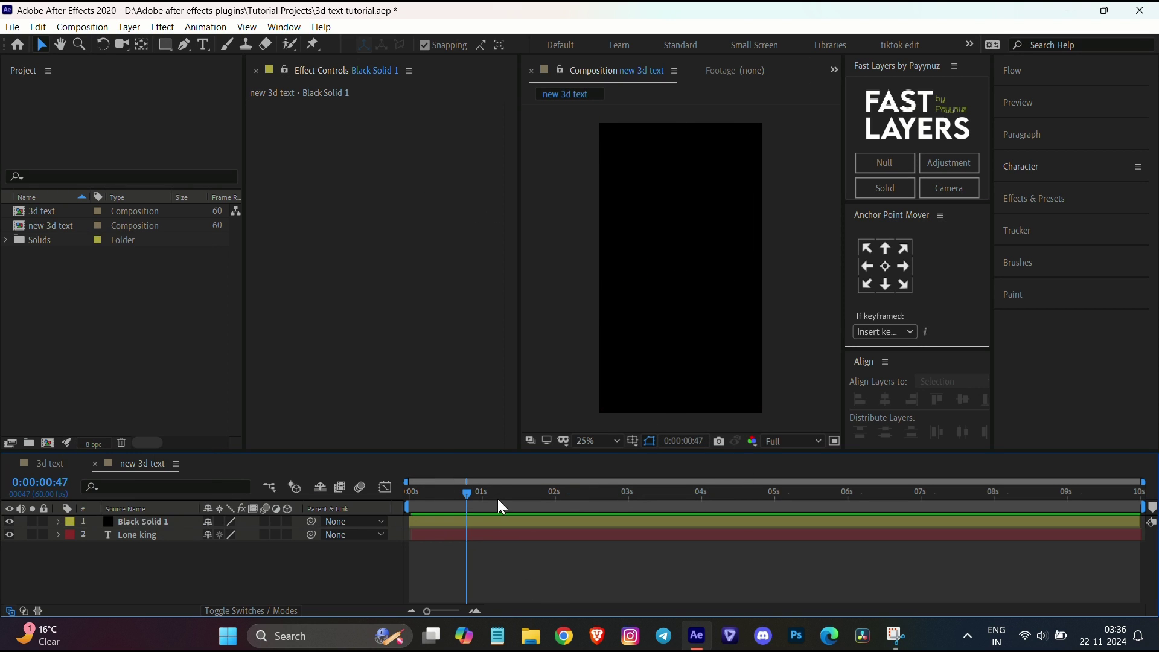
click(733, 538)
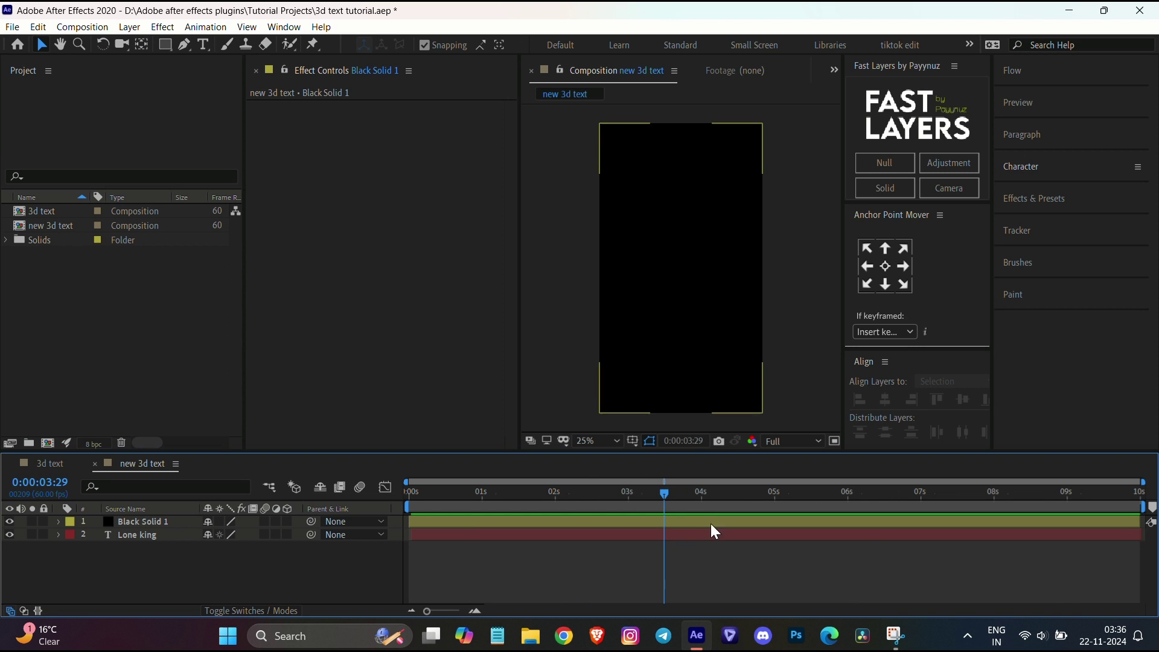
Apply the Element effect to Black Solid 1 from the Effects & Presets search
click(513, 527)
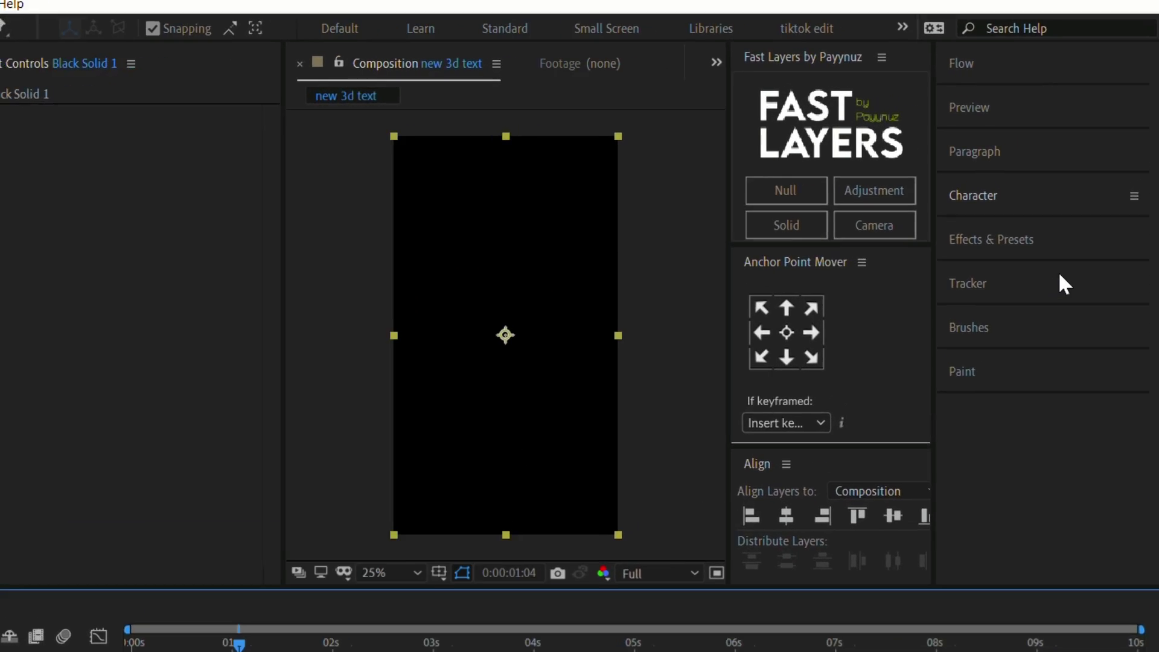
click(1033, 198)
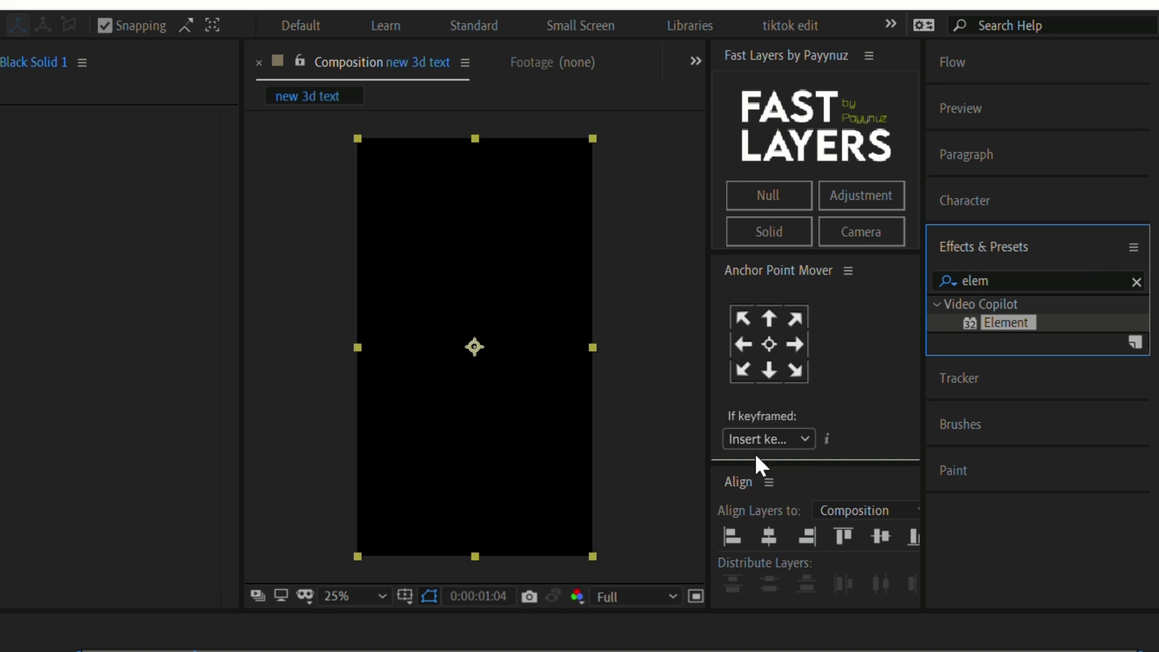
click(1005, 280)
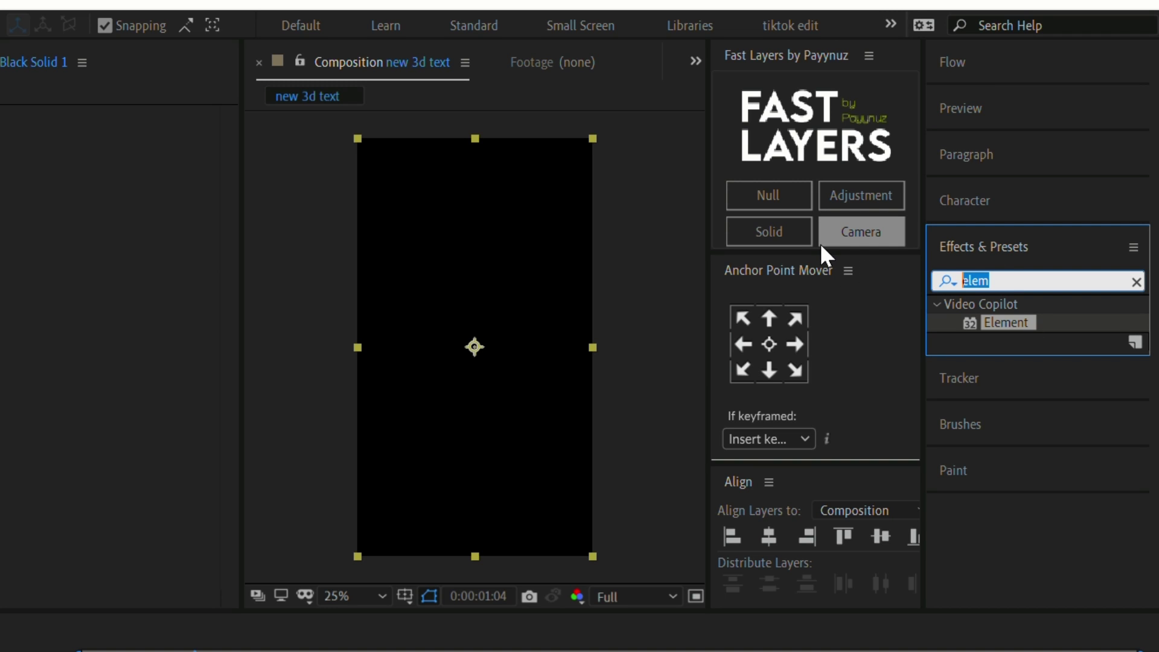
text(ent)
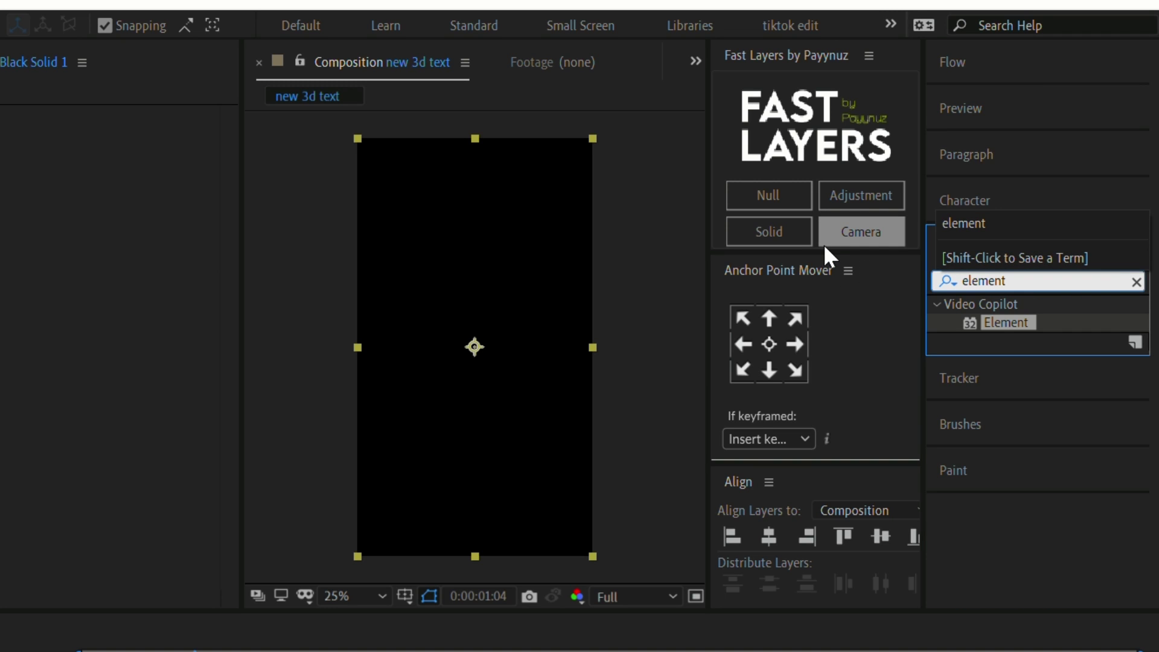
drag(995, 319, 502, 523)
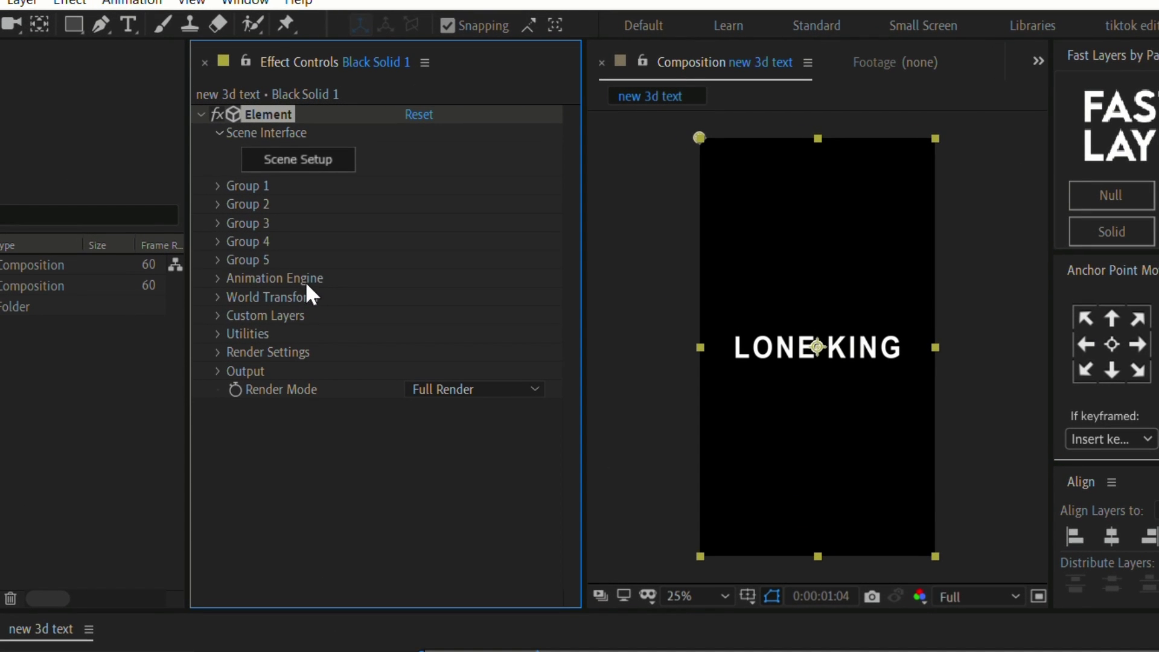
Set Element's Custom Layers Path Layer 1 to the Lone king text layer
click(221, 317)
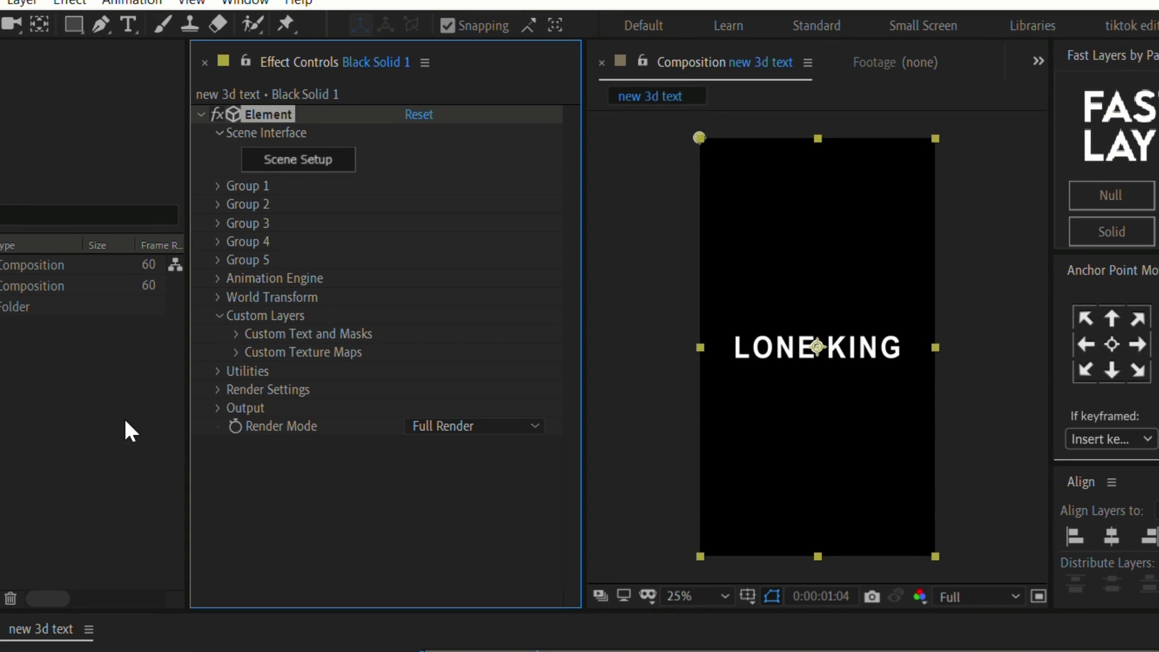
click(234, 335)
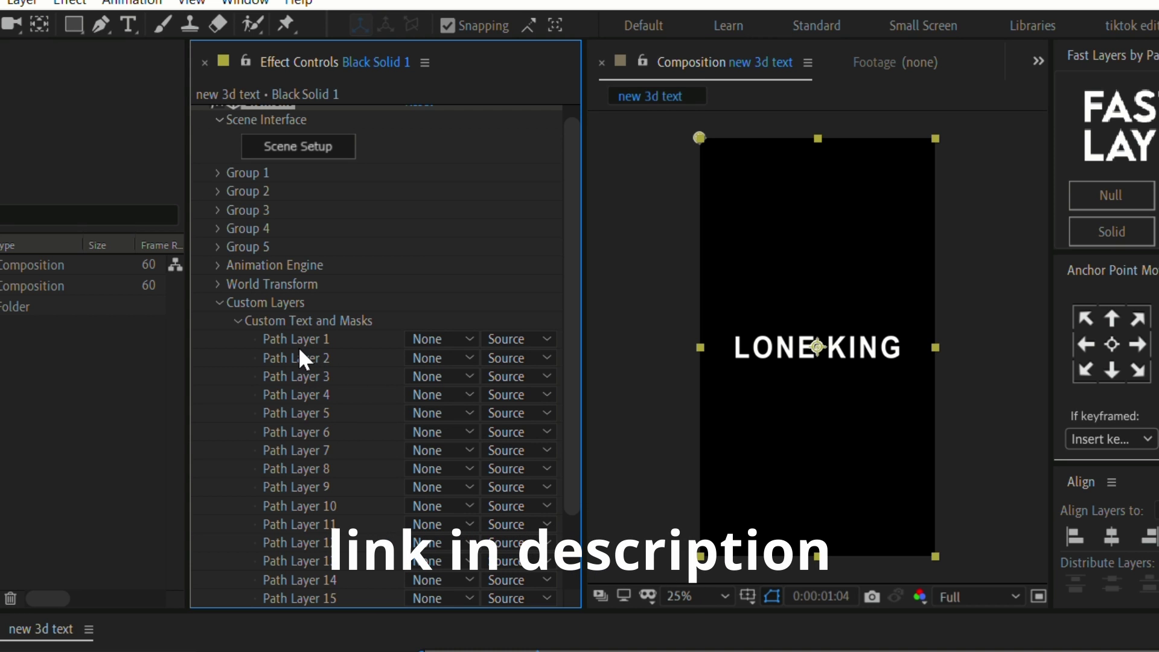
click(427, 339)
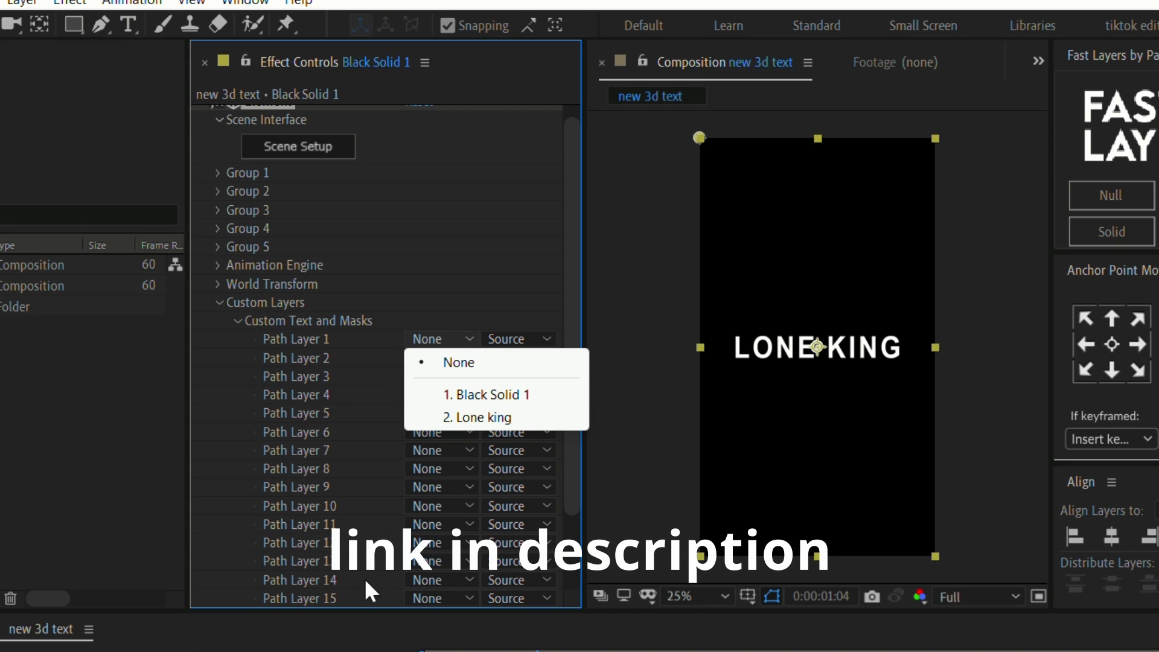
click(489, 416)
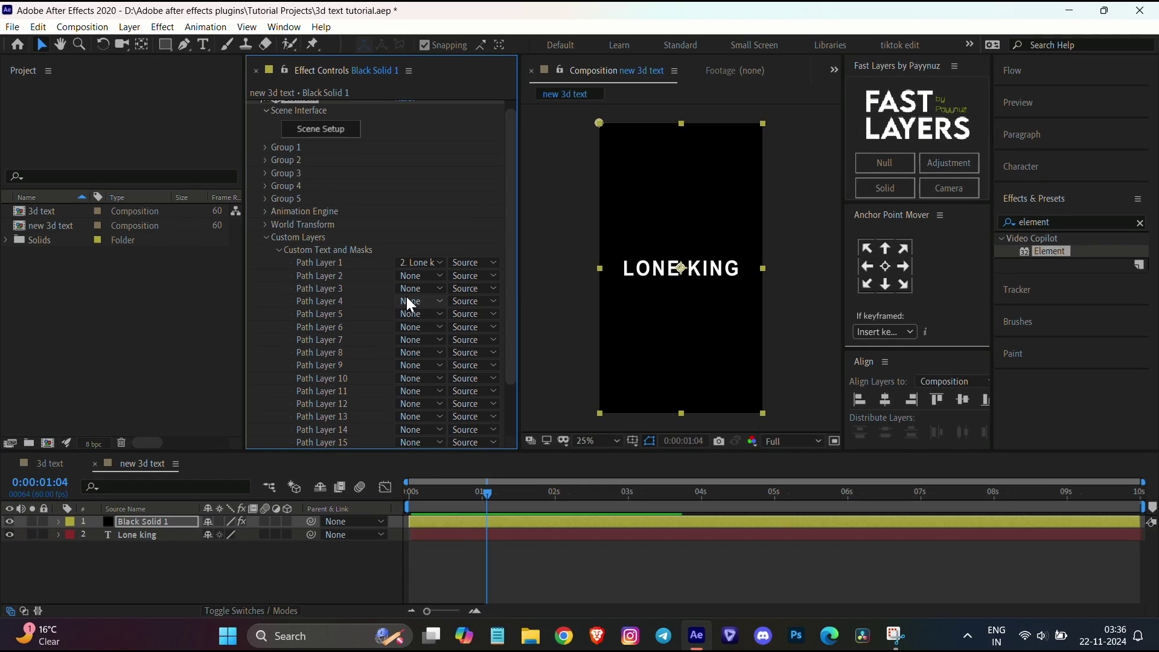
drag(492, 490, 469, 516)
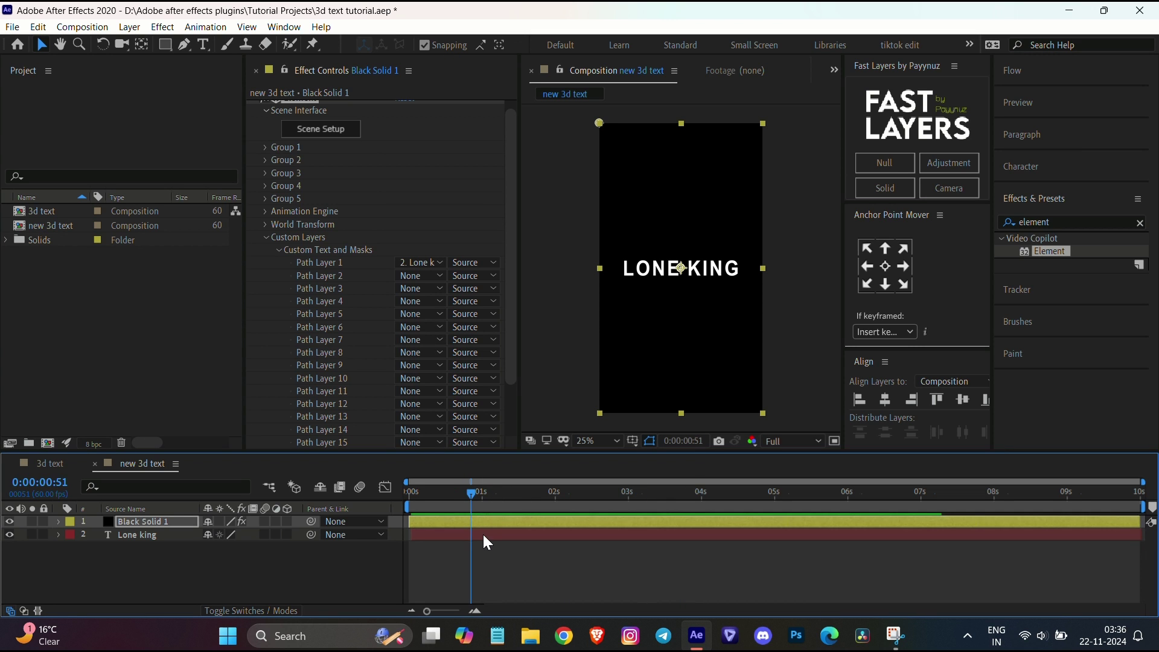
click(483, 533)
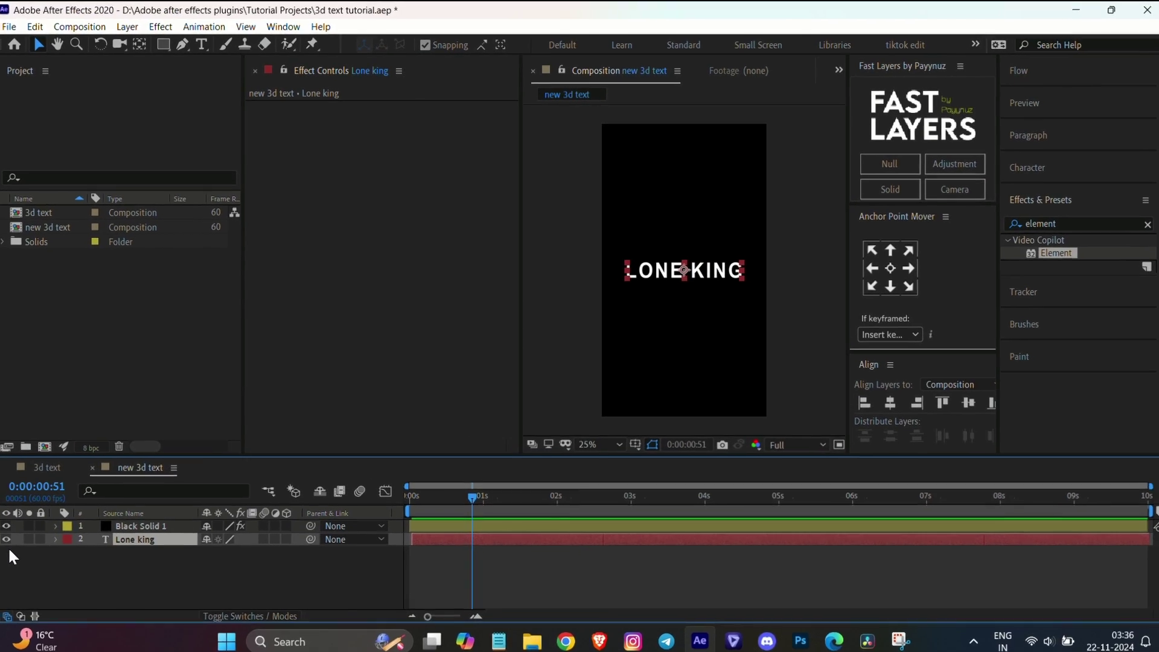
key(Page_Up)
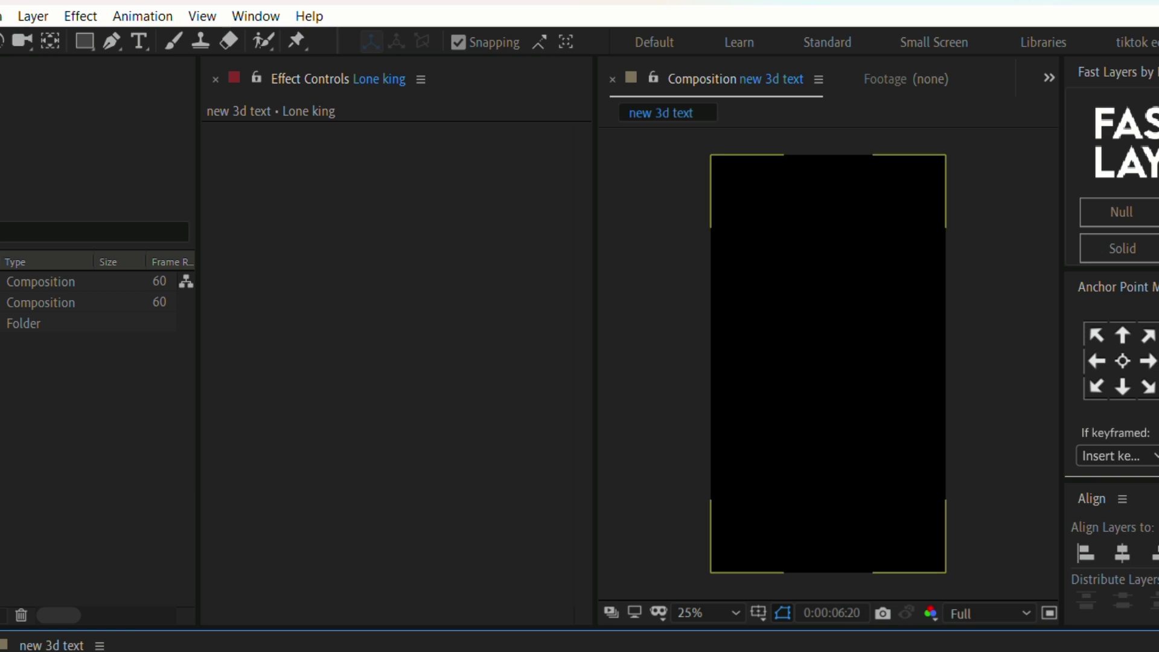
key(ctrl+Up)
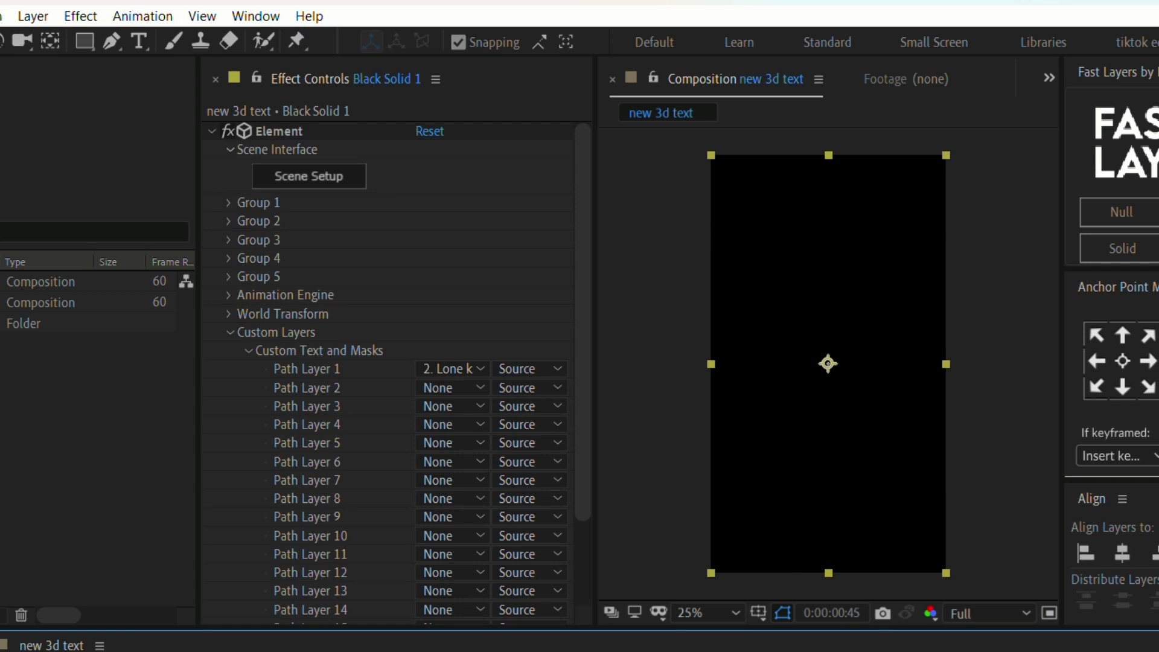
In Element's Scene Setup, extrude the LONE KING text and set Bevel Copies to 3
click(332, 181)
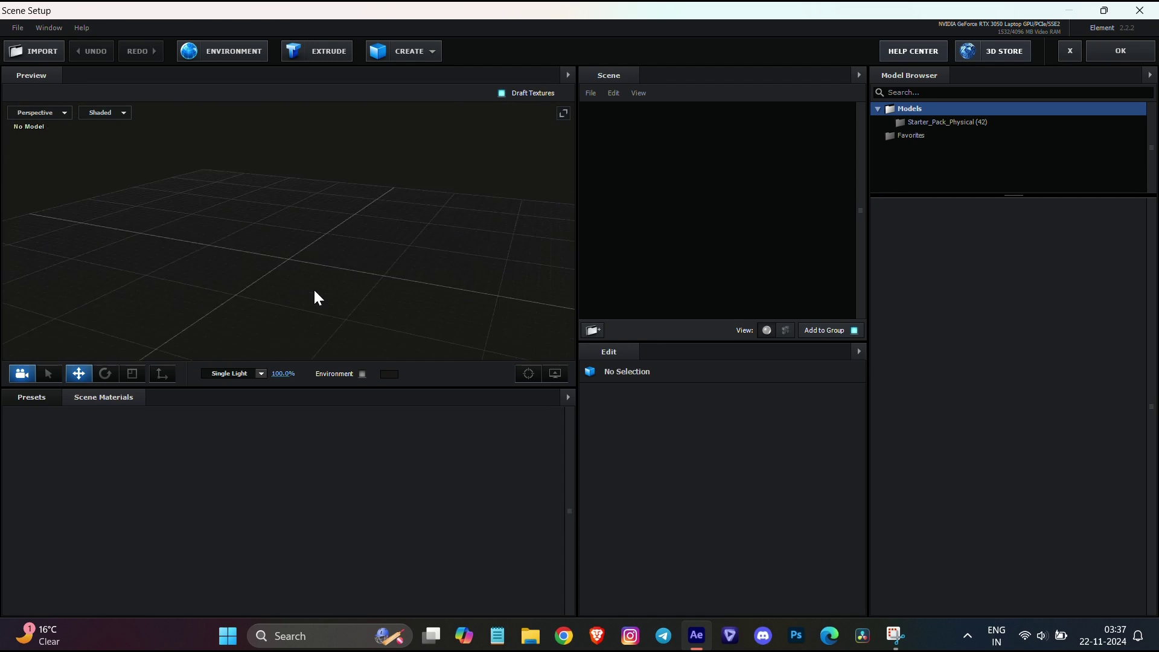
drag(346, 278, 313, 251)
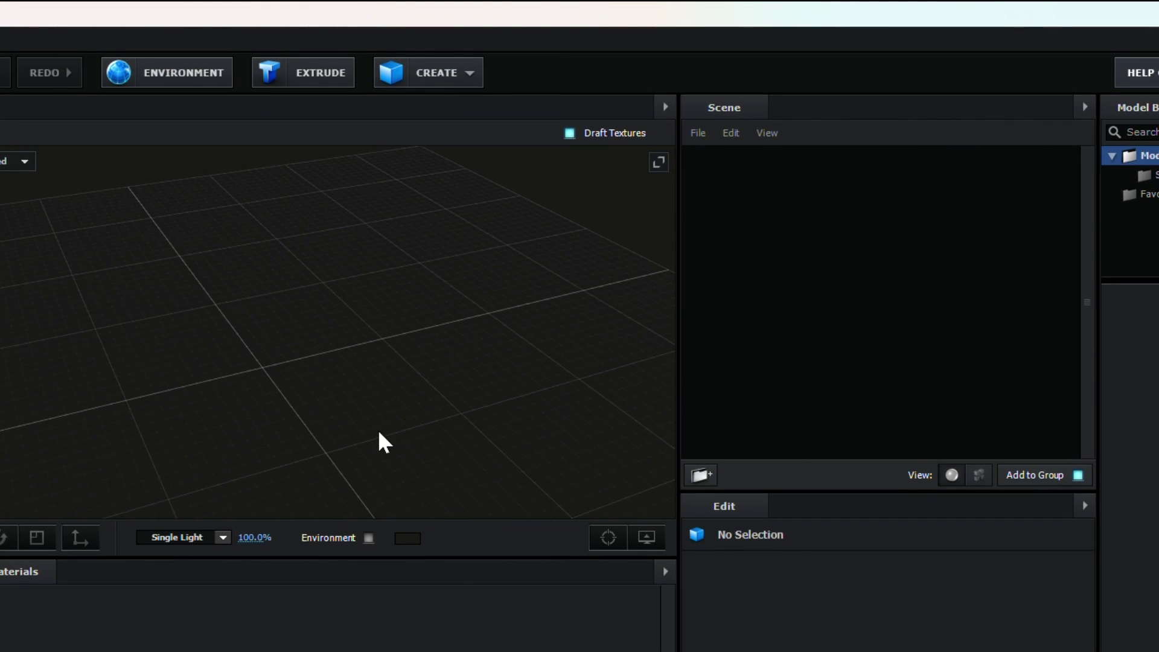
click(303, 74)
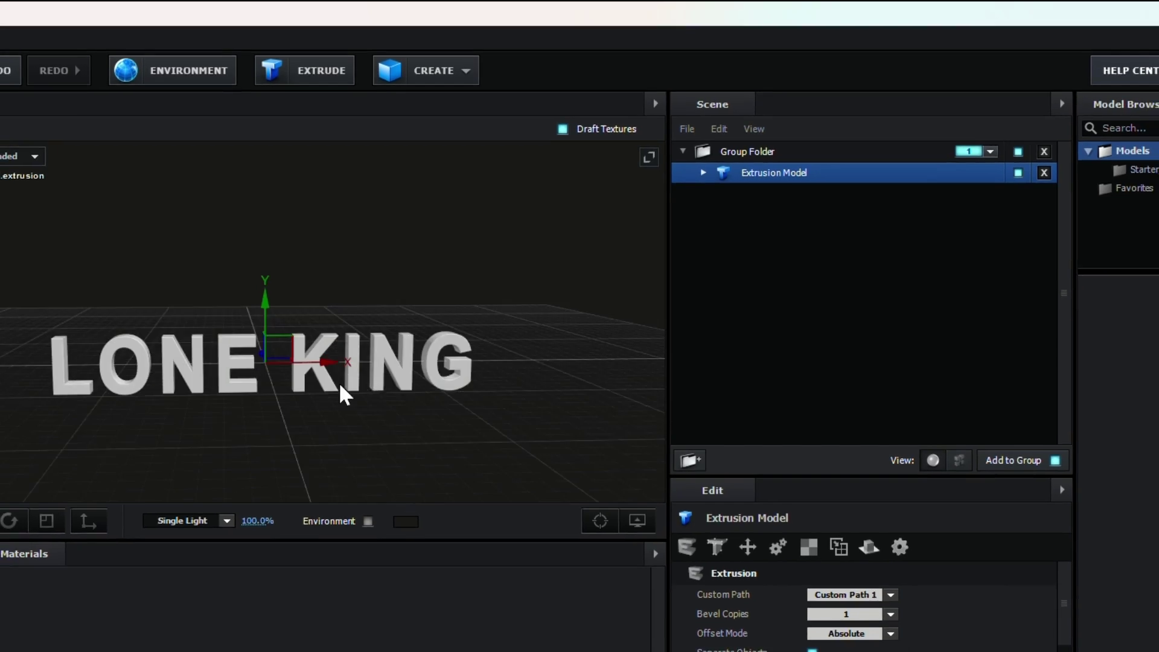
click(602, 124)
click(653, 139)
click(653, 125)
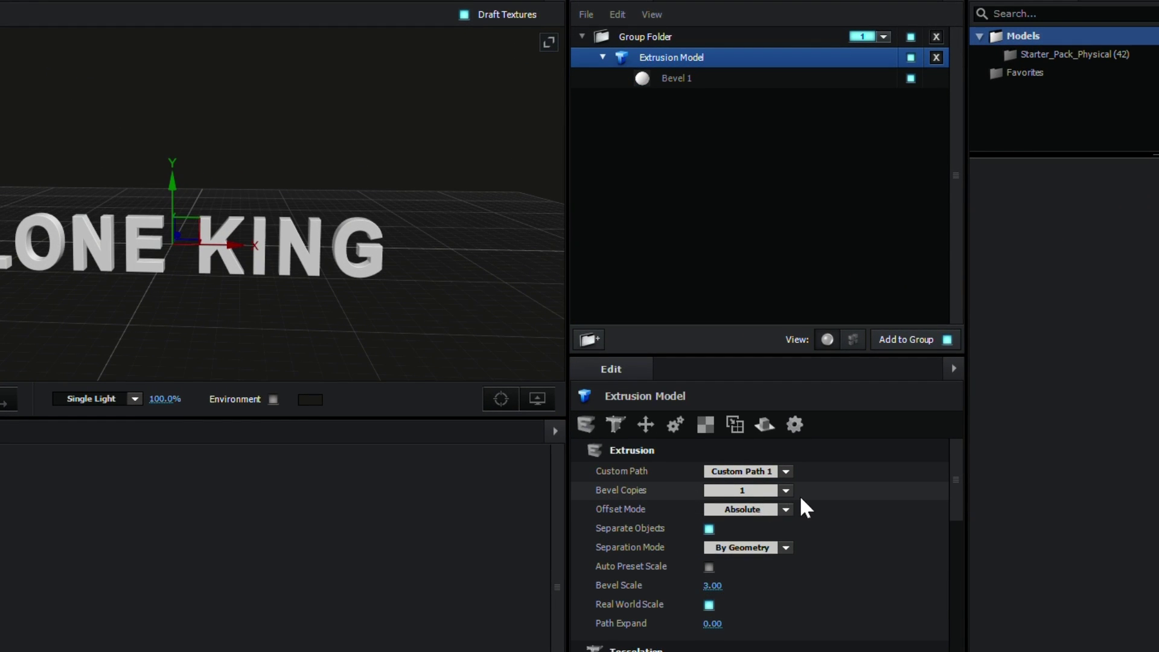
click(785, 489)
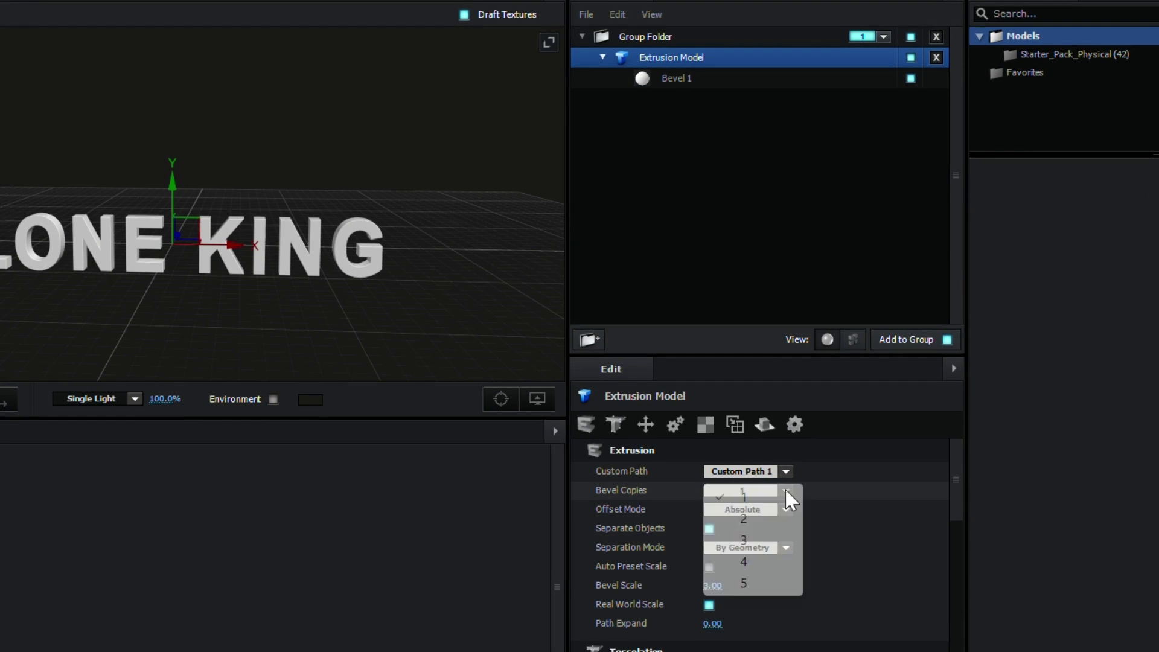
click(772, 540)
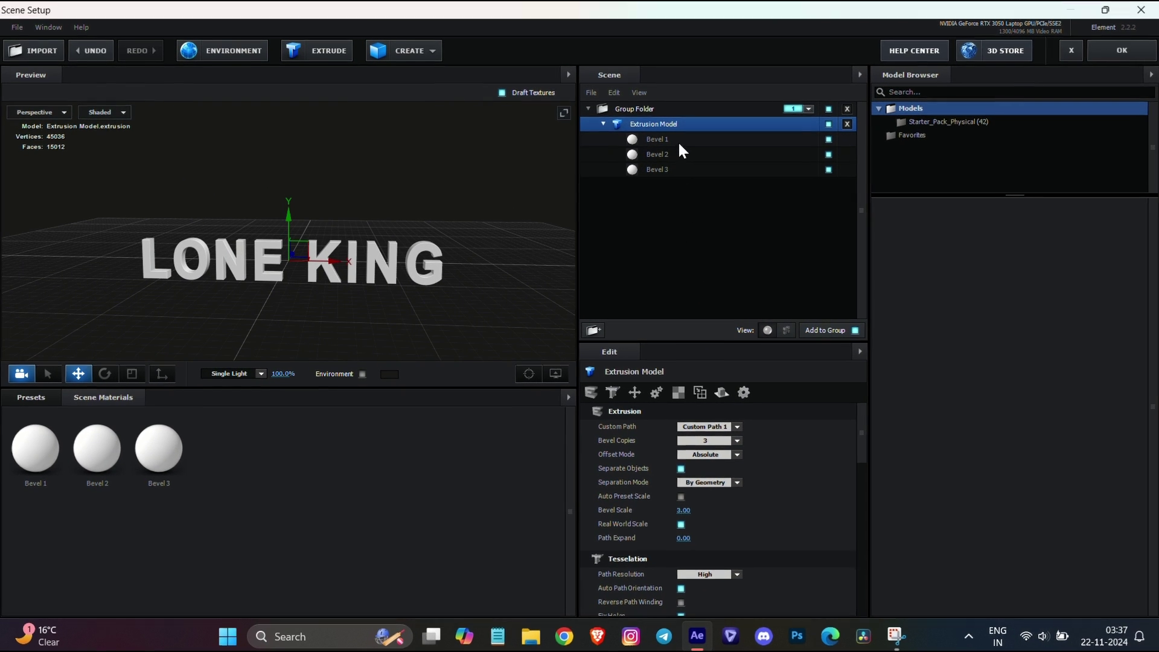
Set Bevel 1's Extrude to 1.70 and its Z Offset to -0.21
click(658, 139)
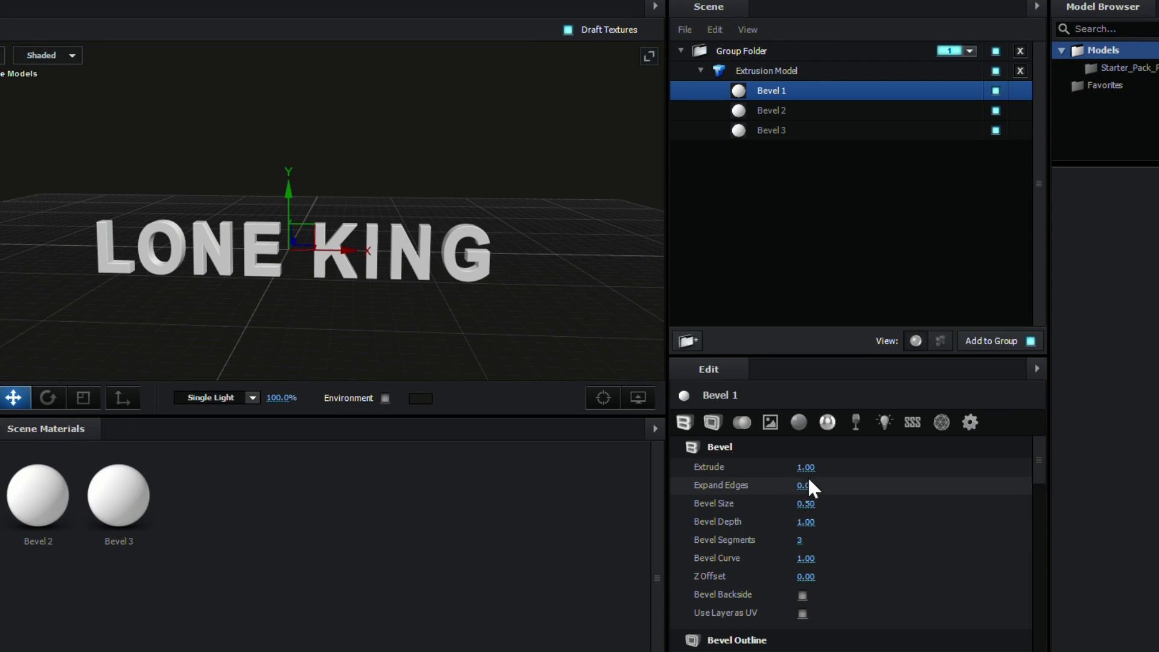
mouse_move(806, 468)
mouse_down()
mouse_move(864, 480)
mouse_move(841, 462)
mouse_up()
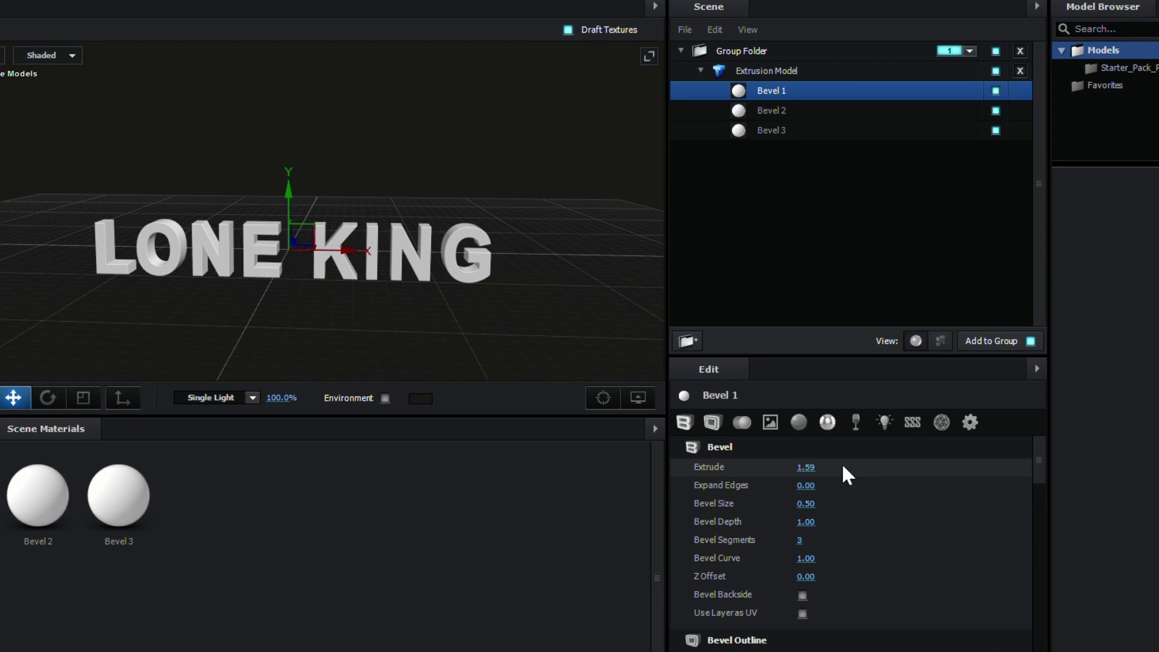
drag(253, 278, 429, 279)
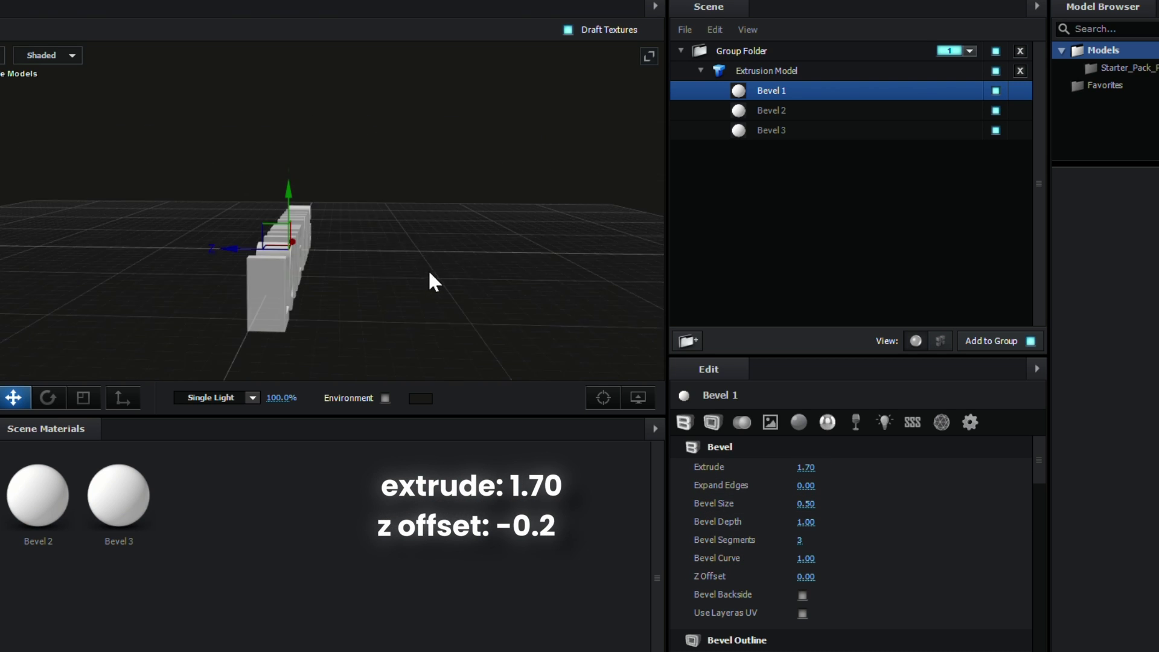
drag(730, 477, 707, 474)
drag(601, 475, 811, 465)
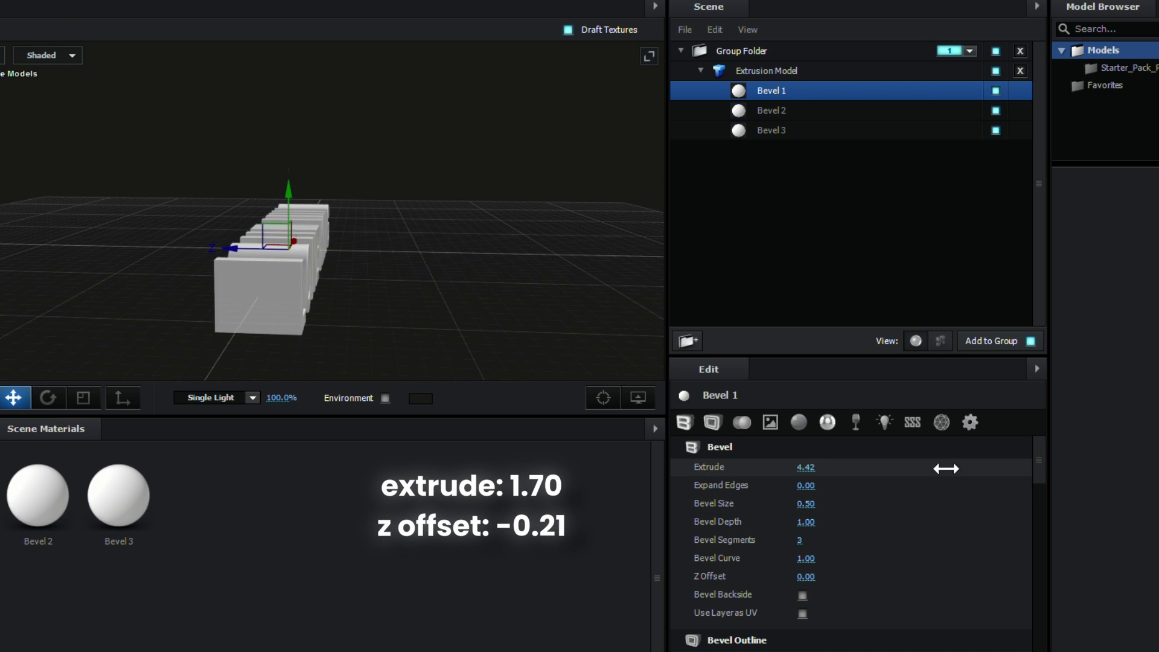
text(1.70)
key(Return)
drag(328, 280, 957, 633)
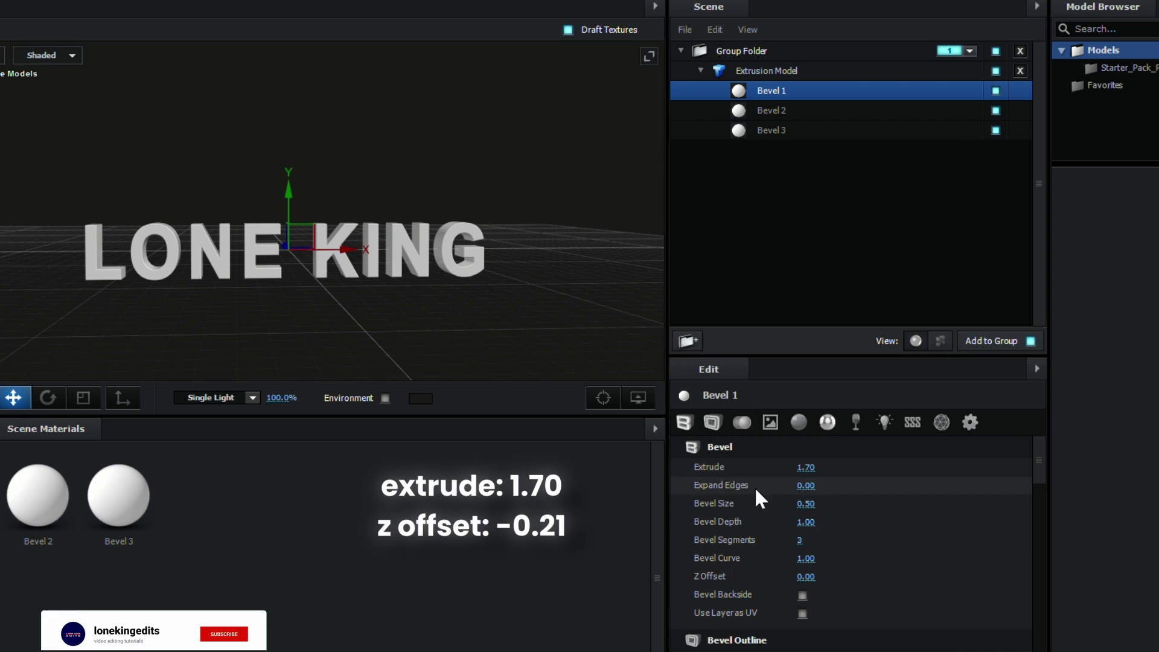
click(806, 577)
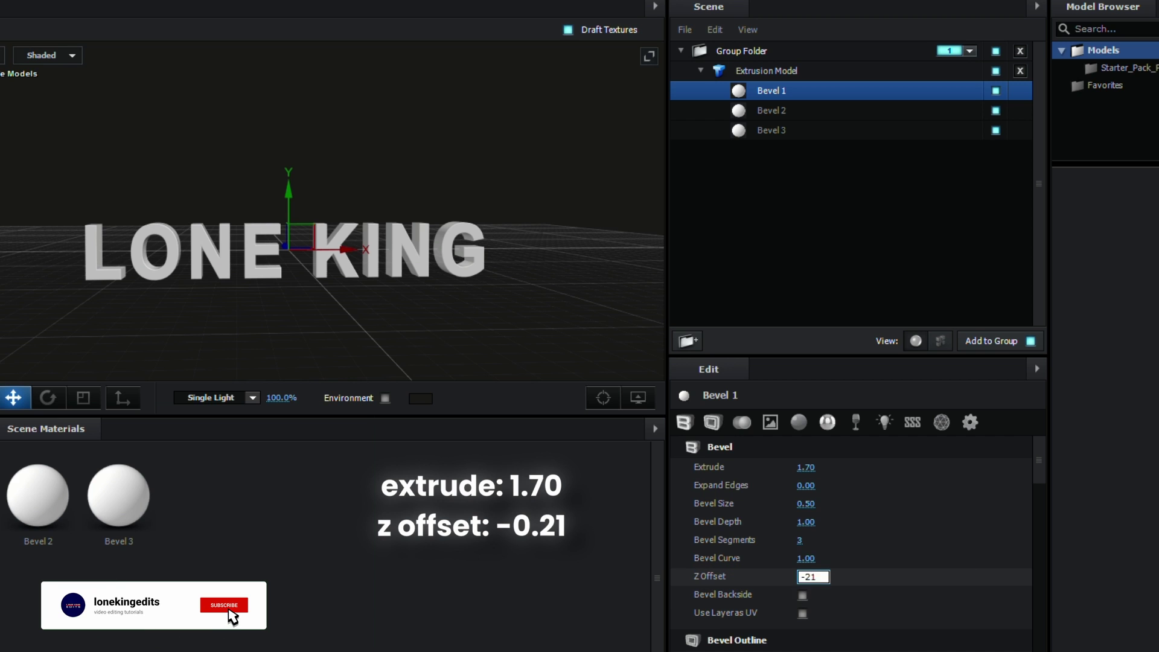
key(Return)
drag(354, 284, 443, 289)
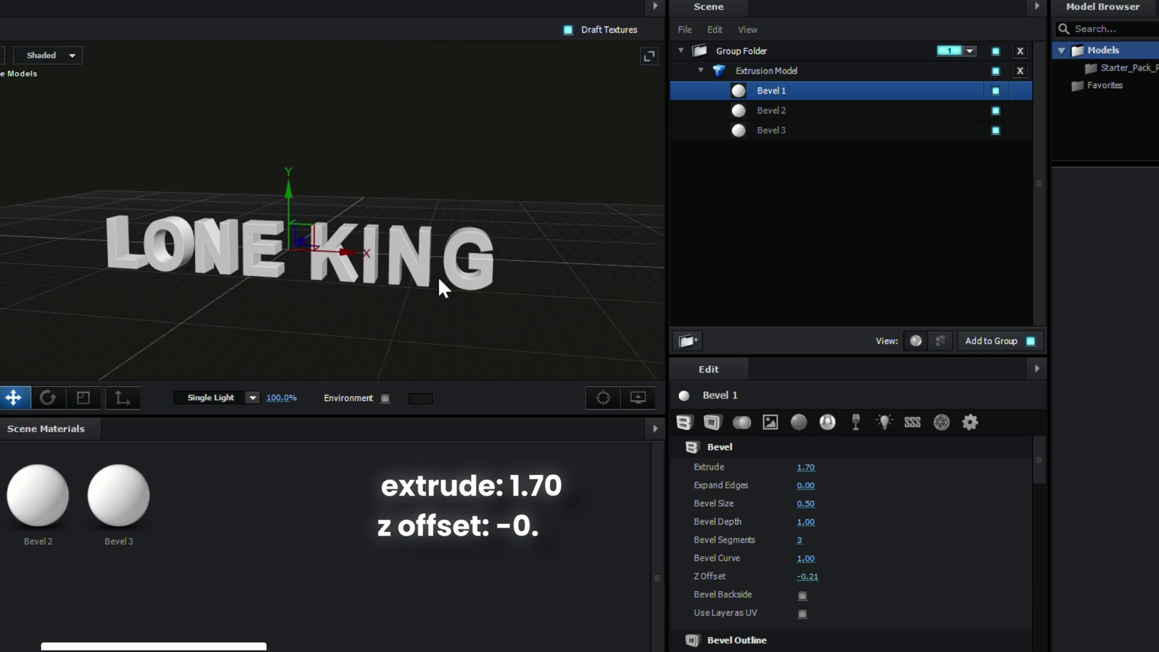
Give Bevel 2 Extrude 1.50, Expand Edges 0.38 and Bevel Size 1.23
click(832, 112)
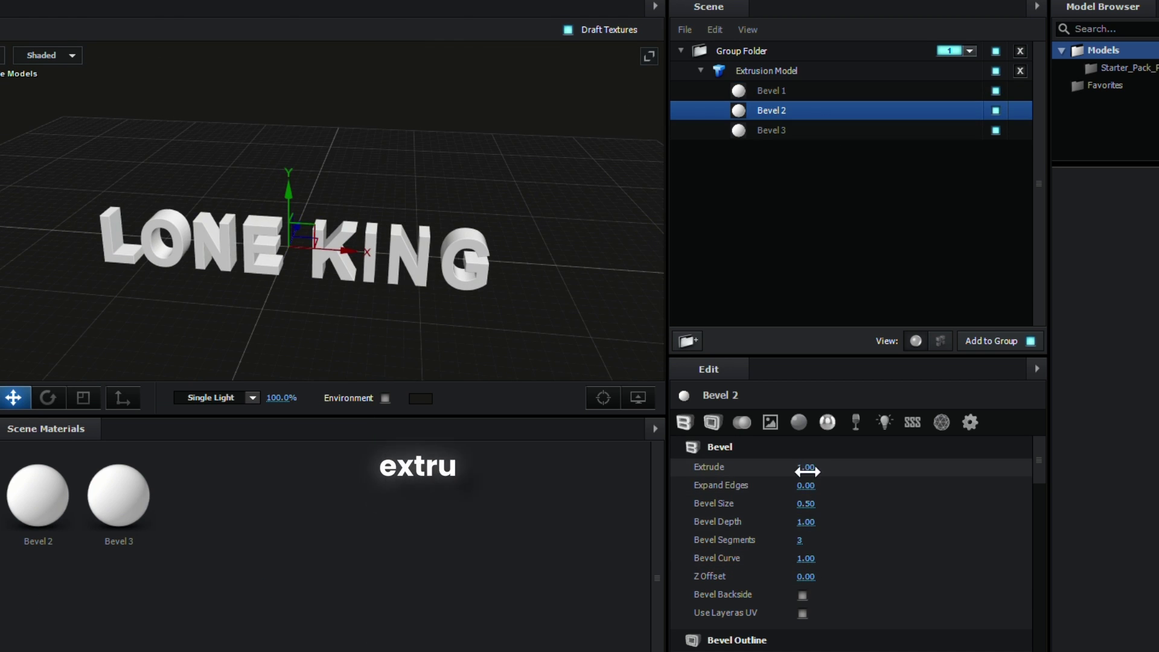
drag(807, 471, 830, 471)
drag(386, 277, 422, 279)
click(806, 485)
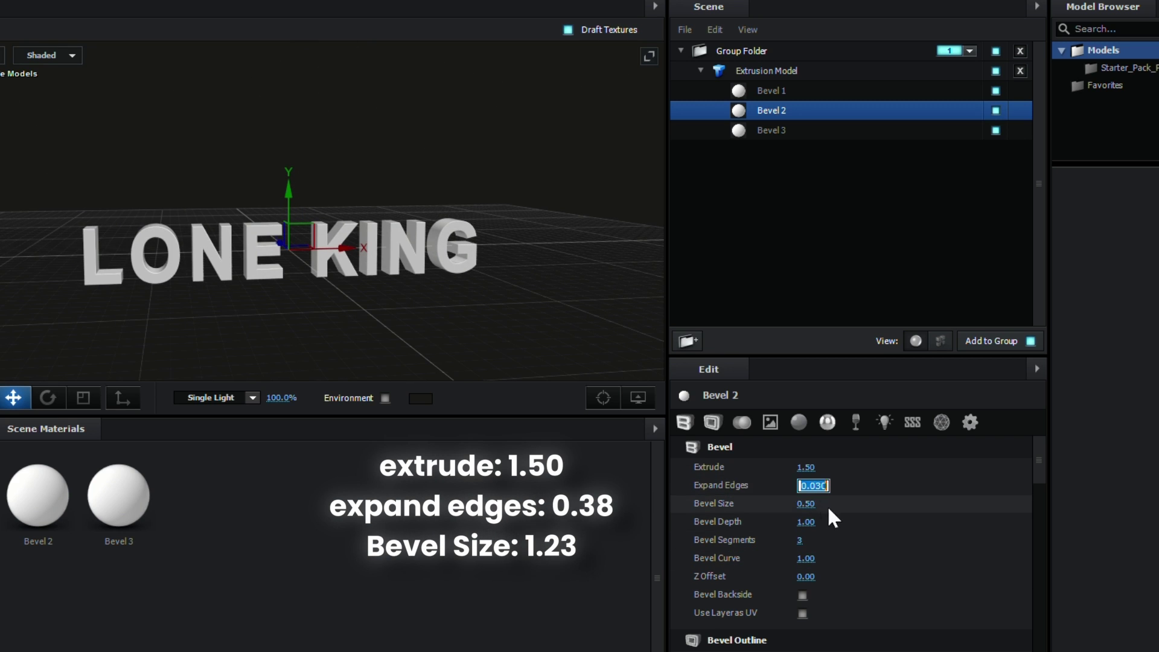
text(0.38)
key(Return)
drag(519, 301, 583, 313)
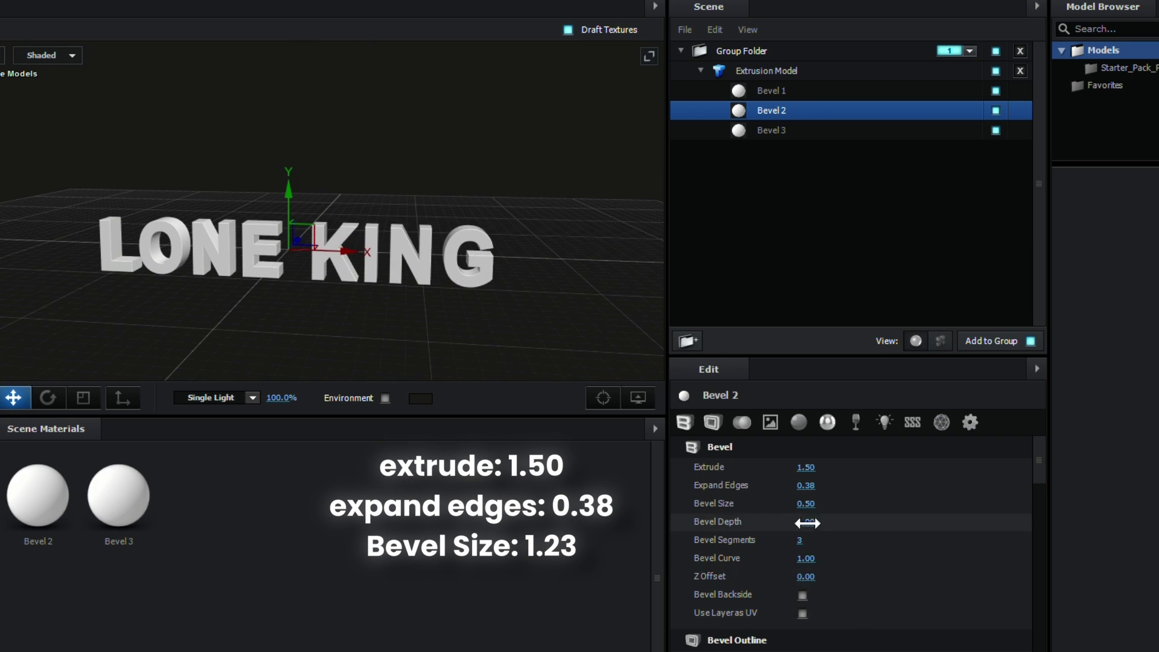
click(806, 504)
text(1.)
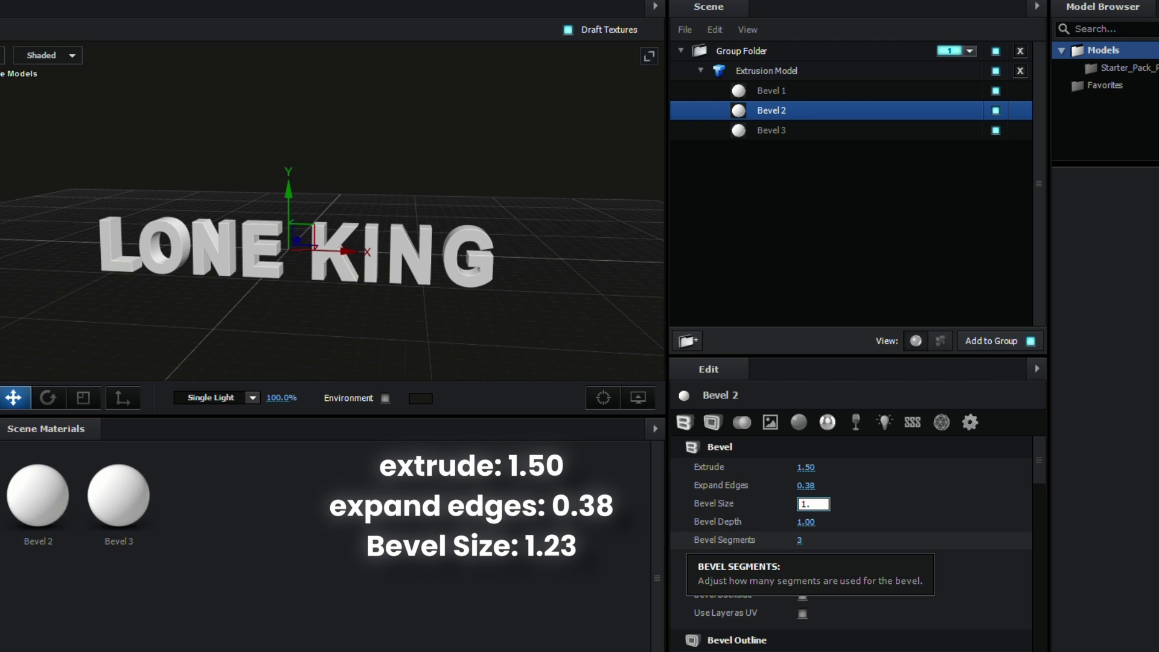
text(23)
key(Return)
drag(363, 272, 414, 276)
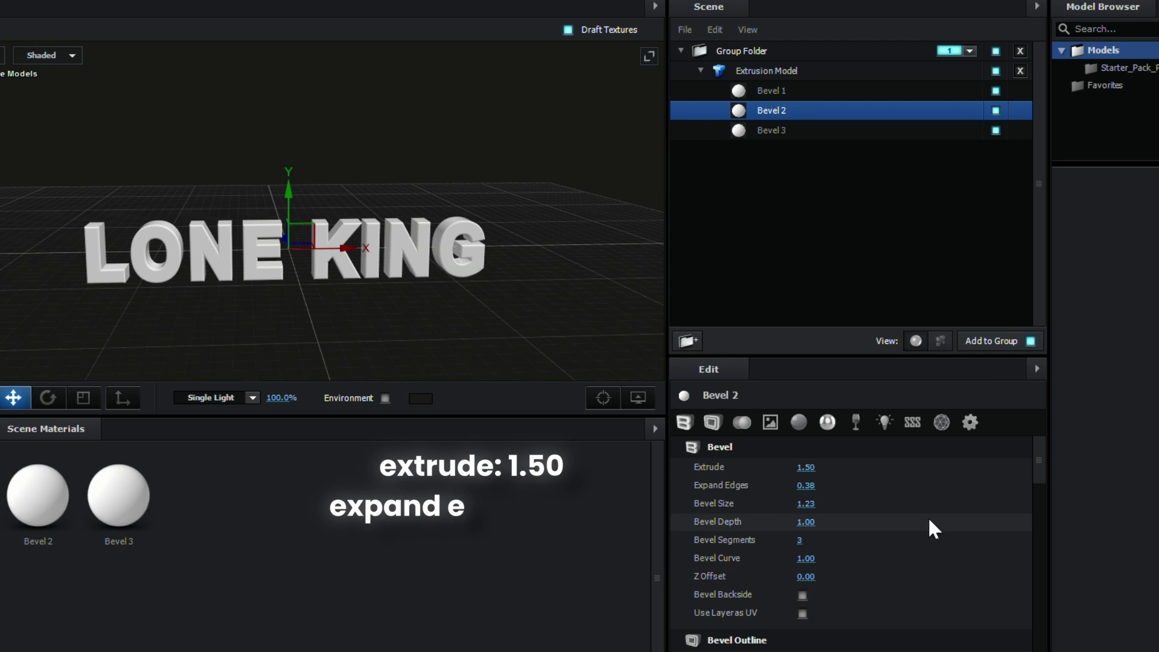
Give Bevel 3 Extrude 1.38, Bevel Size 1.27 and Z Offset -0.54
click(825, 133)
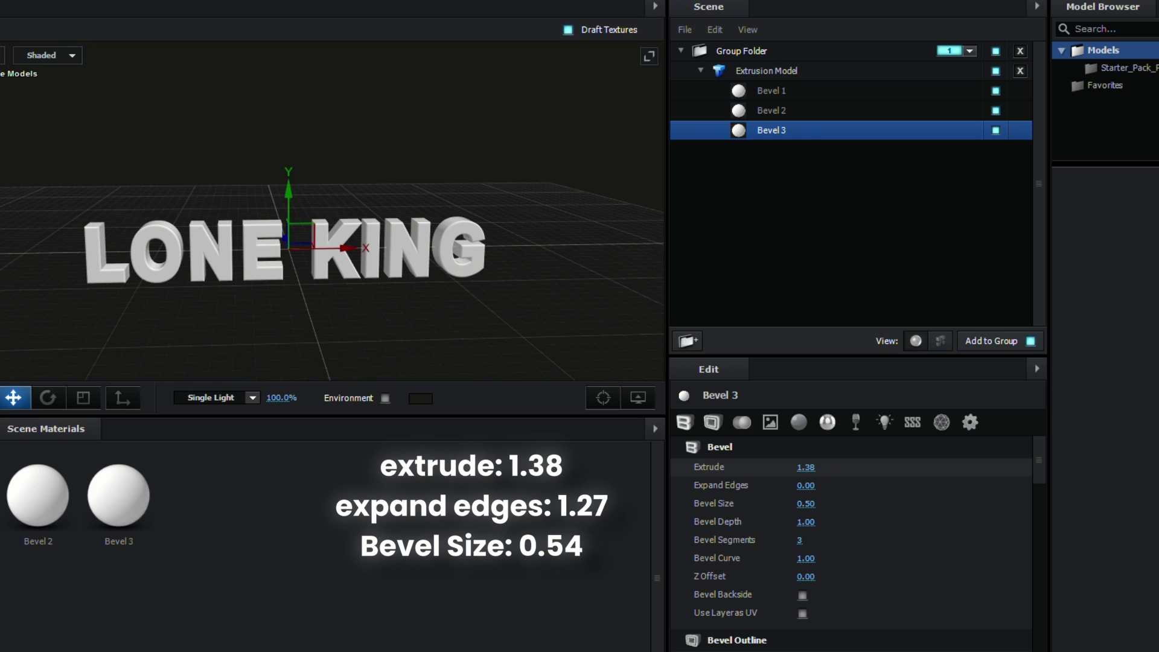
click(803, 504)
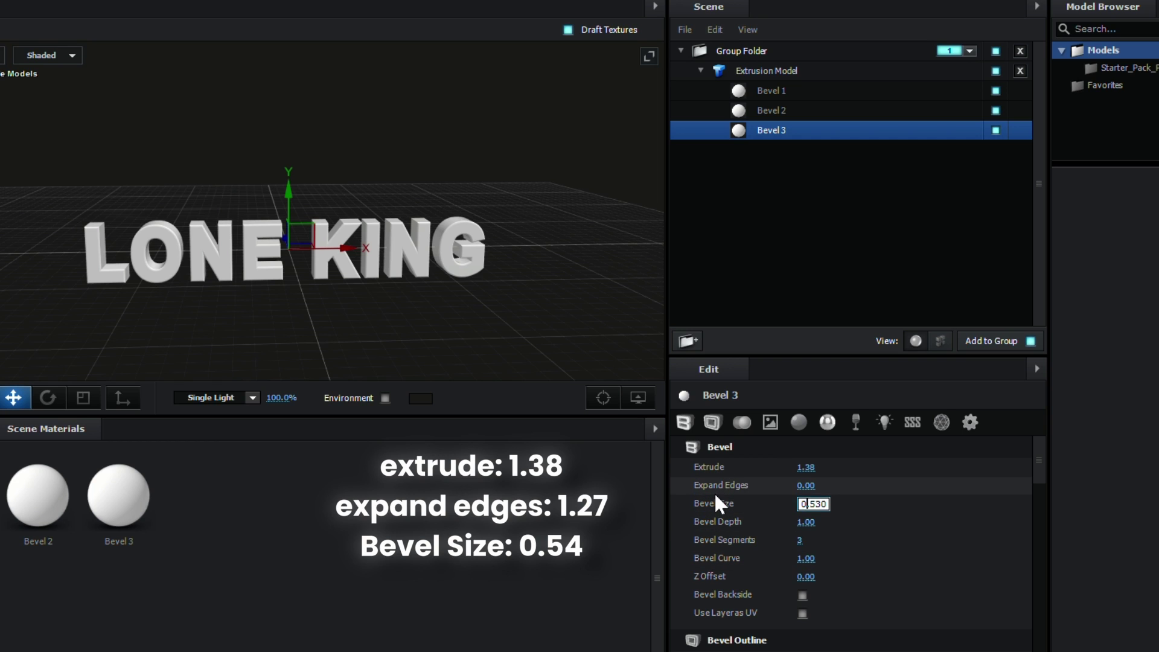
text(1.27)
click(813, 577)
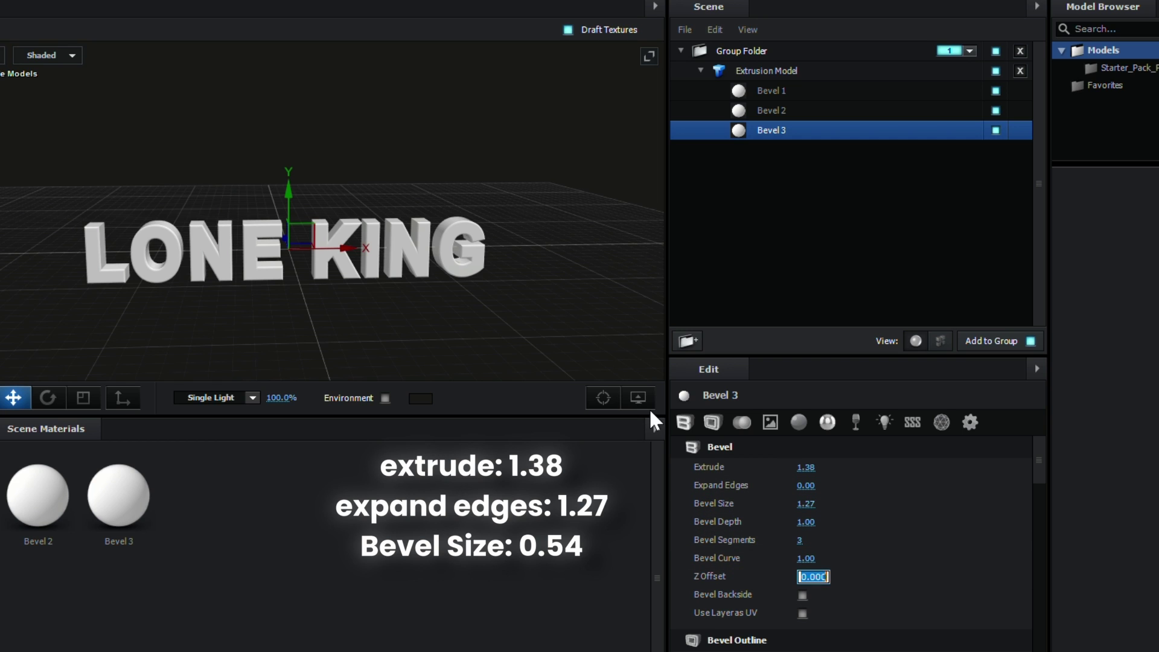
text(-0.54)
key(Return)
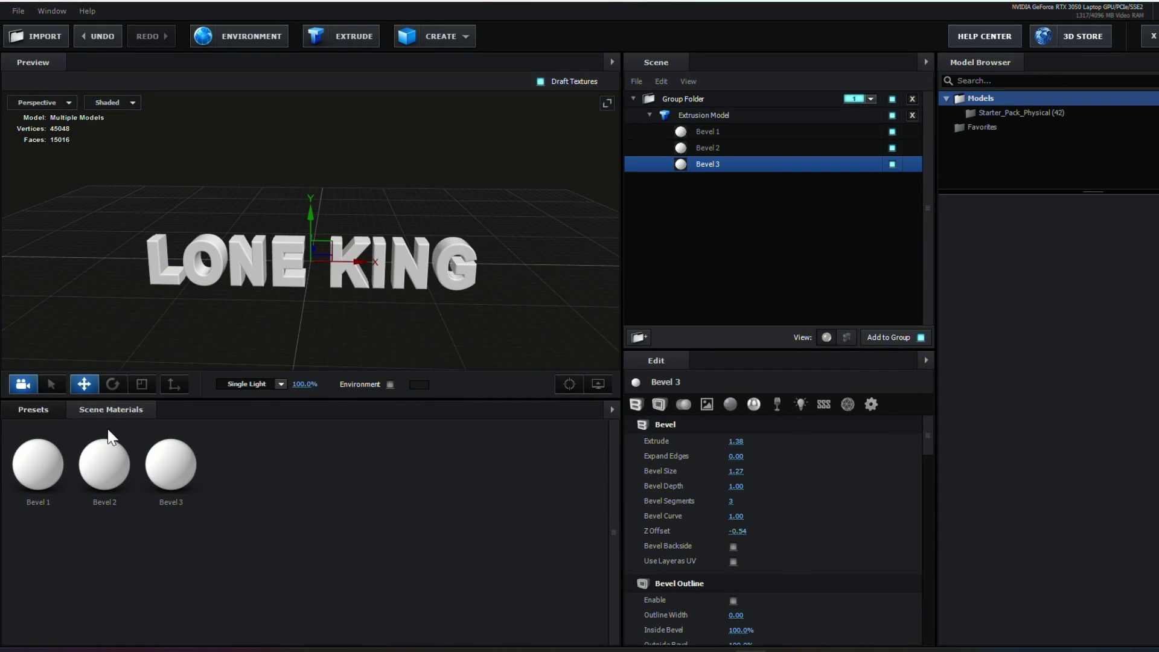
With Bevel 1 selected, browse the presets from Bevels > Physical to the Materials > Physical library
click(740, 132)
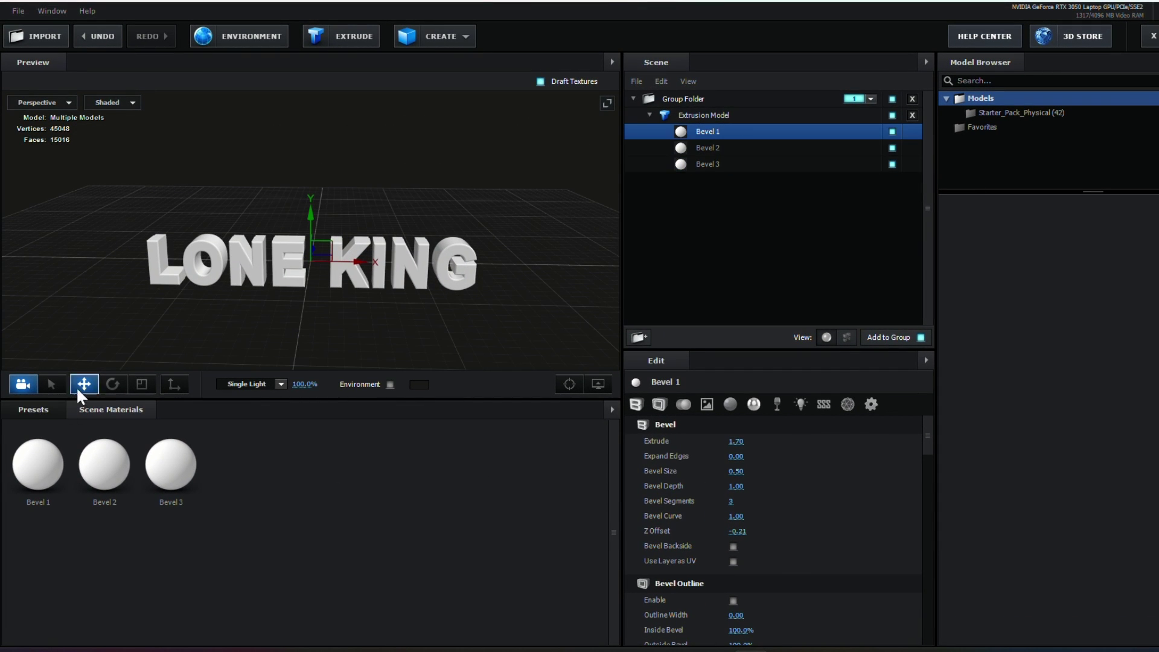
click(35, 411)
click(9, 427)
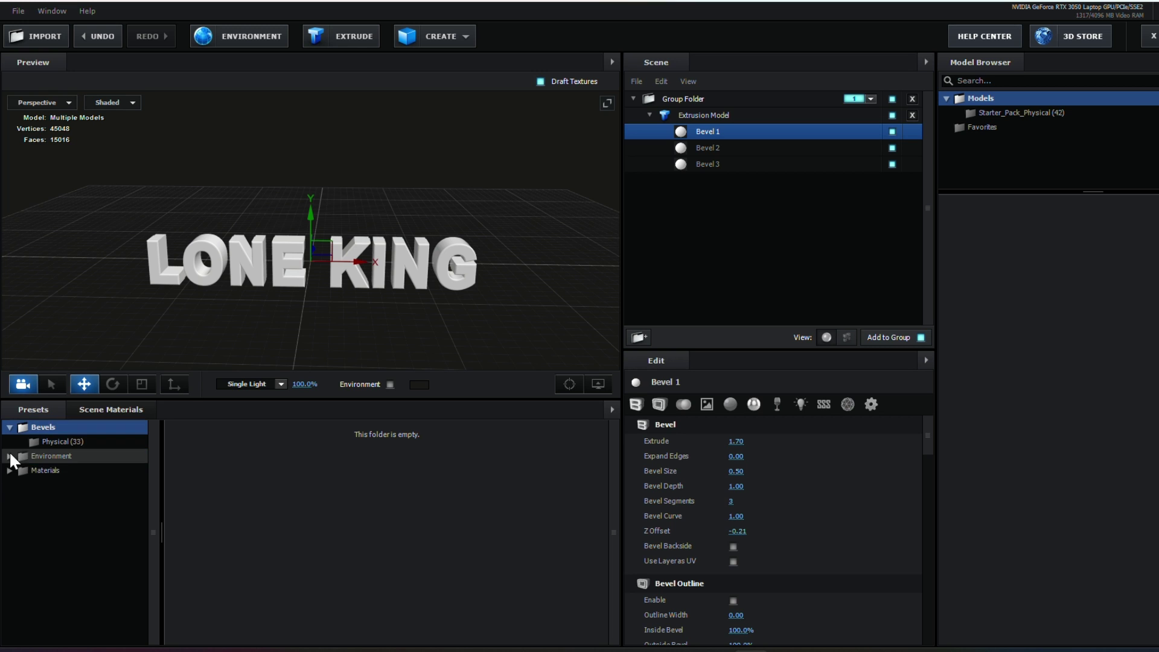
click(9, 456)
click(10, 427)
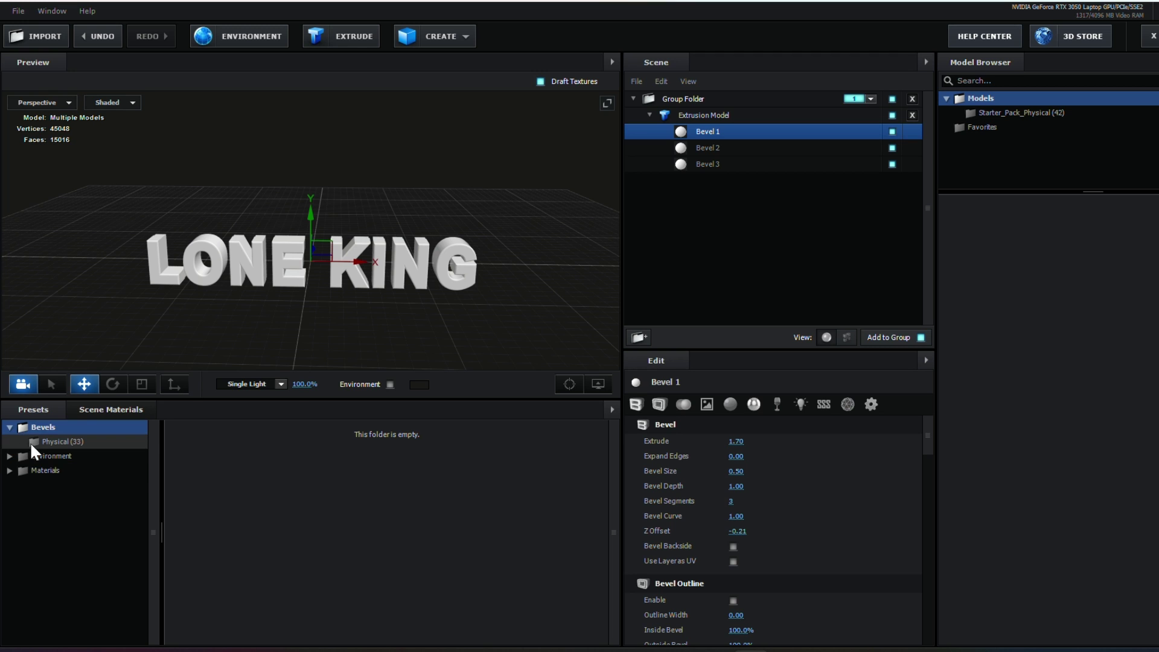
click(34, 442)
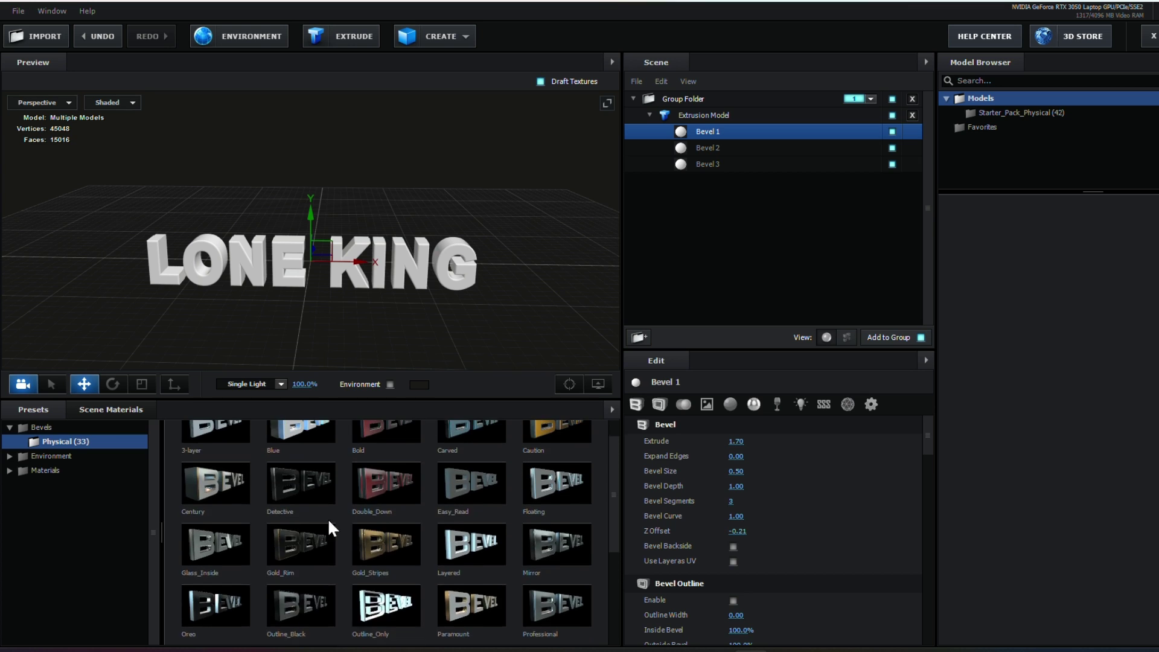
click(24, 427)
click(10, 470)
click(51, 469)
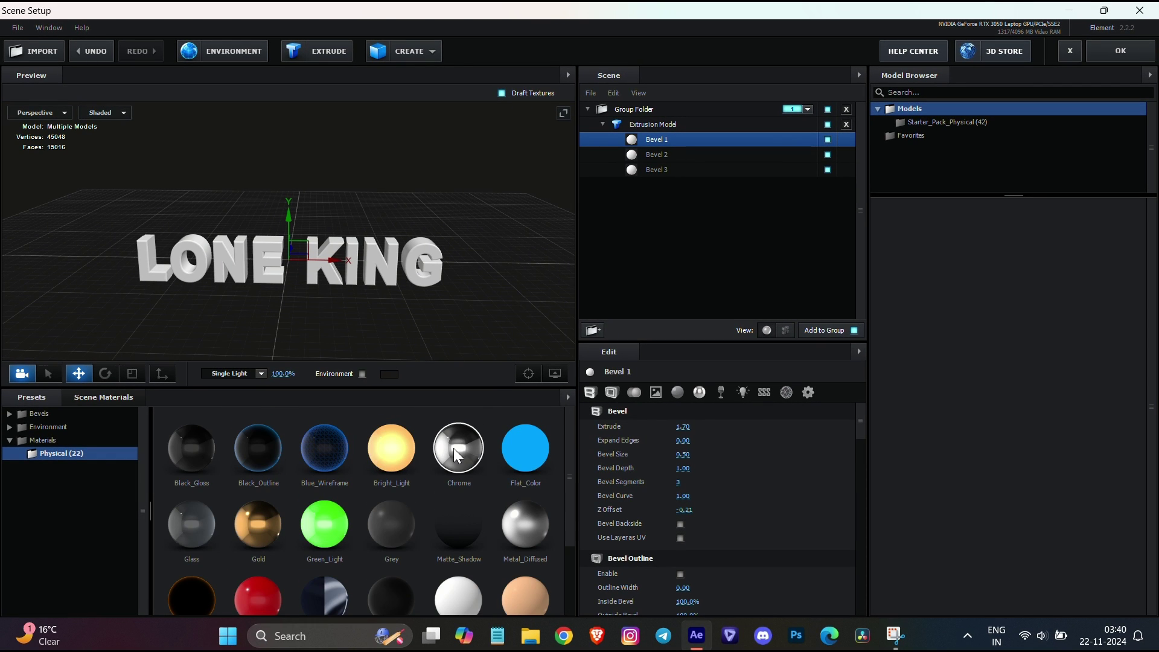
Apply the Chrome material to Bevel 1 and Gold to Bevel 2 from the Presets panel
drag(675, 161, 676, 146)
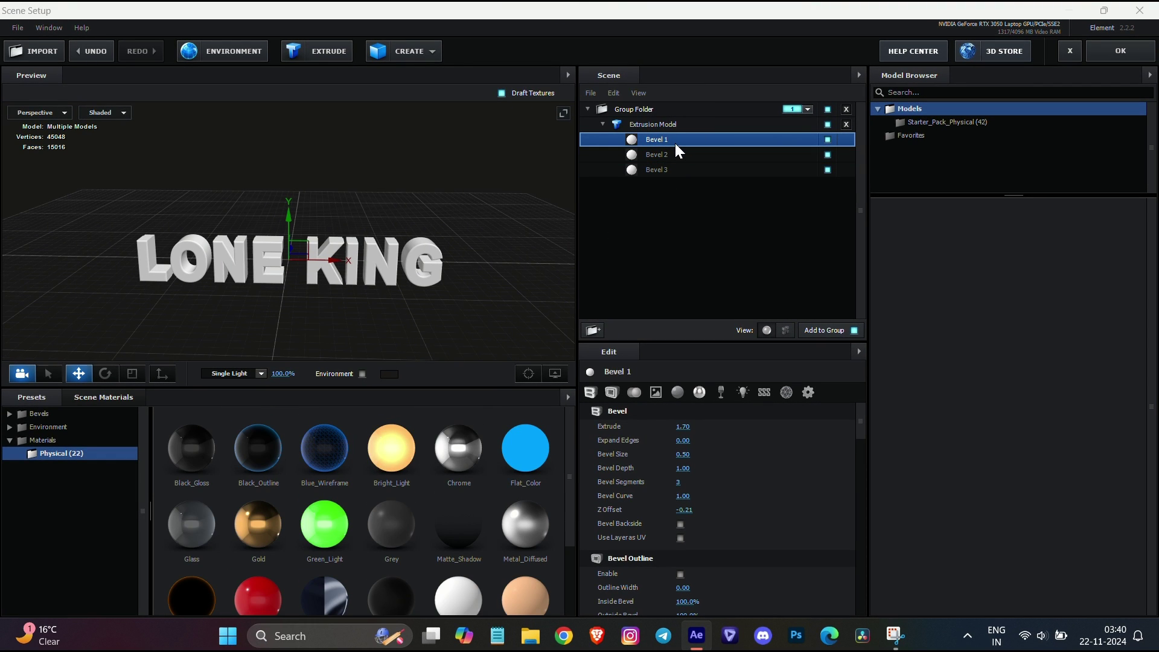
mouse_move(366, 281)
mouse_down()
mouse_move(343, 259)
mouse_move(361, 272)
mouse_up()
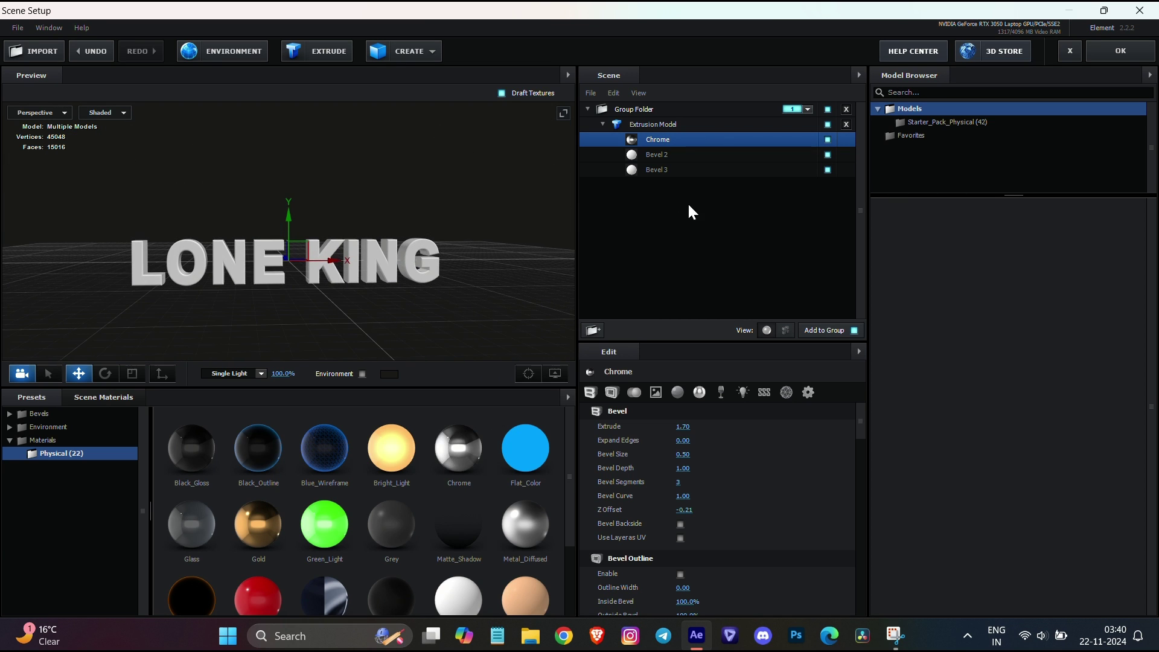
click(656, 156)
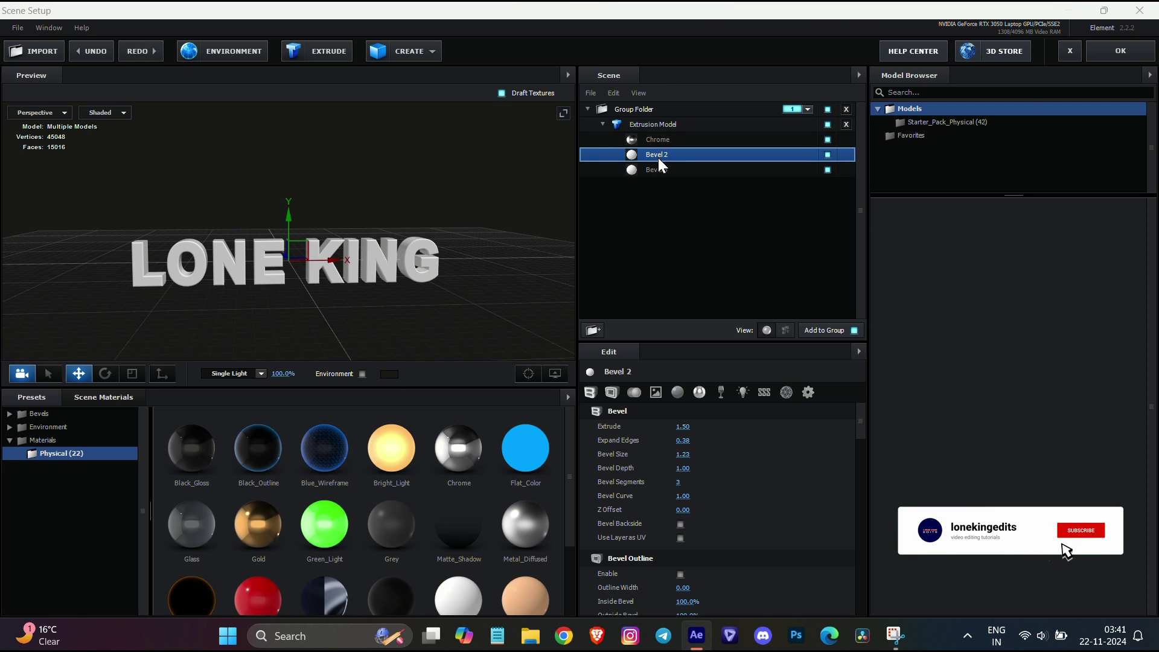
mouse_move(378, 283)
mouse_down()
mouse_move(441, 277)
mouse_move(406, 275)
mouse_up()
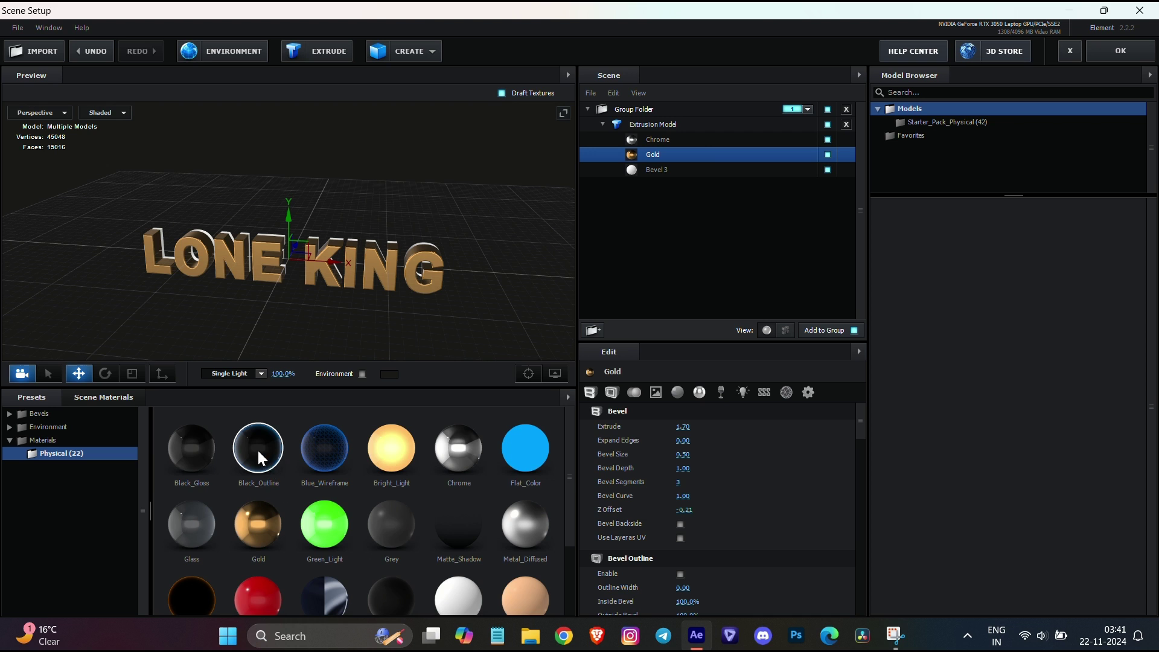
Apply the Black_Outline material to Bevel 3 and accept the Scene Setup with OK
mouse_move(258, 451)
mouse_down()
mouse_move(677, 211)
mouse_move(674, 174)
mouse_up()
mouse_move(359, 293)
mouse_down()
mouse_move(402, 306)
mouse_move(364, 270)
mouse_up()
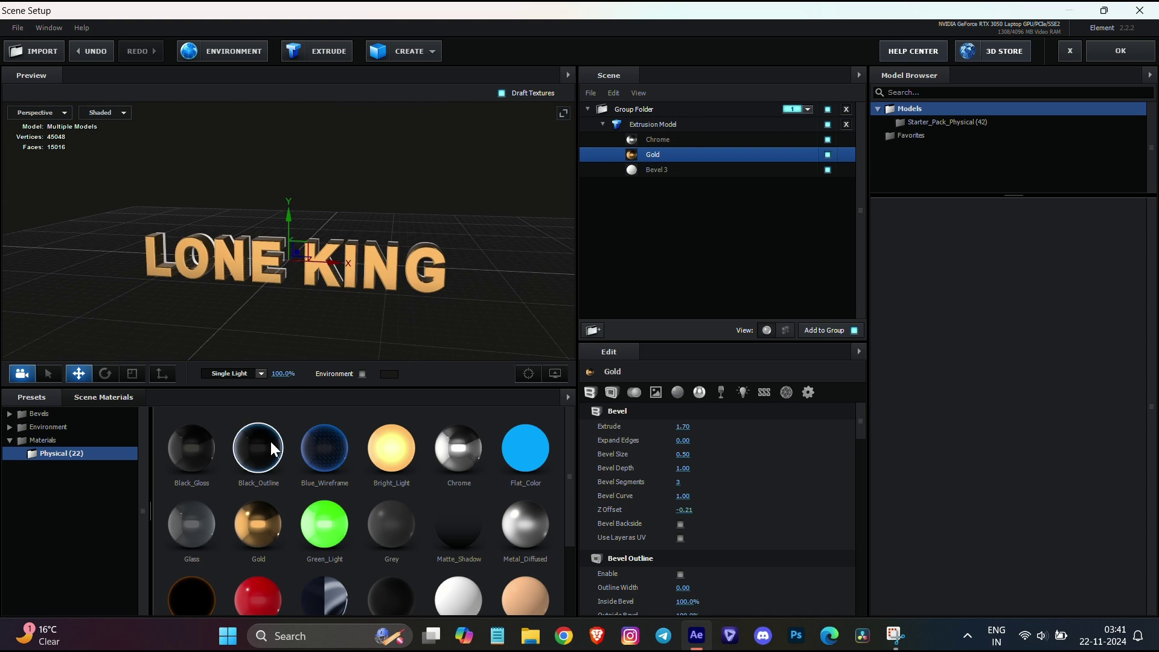
drag(663, 189, 658, 175)
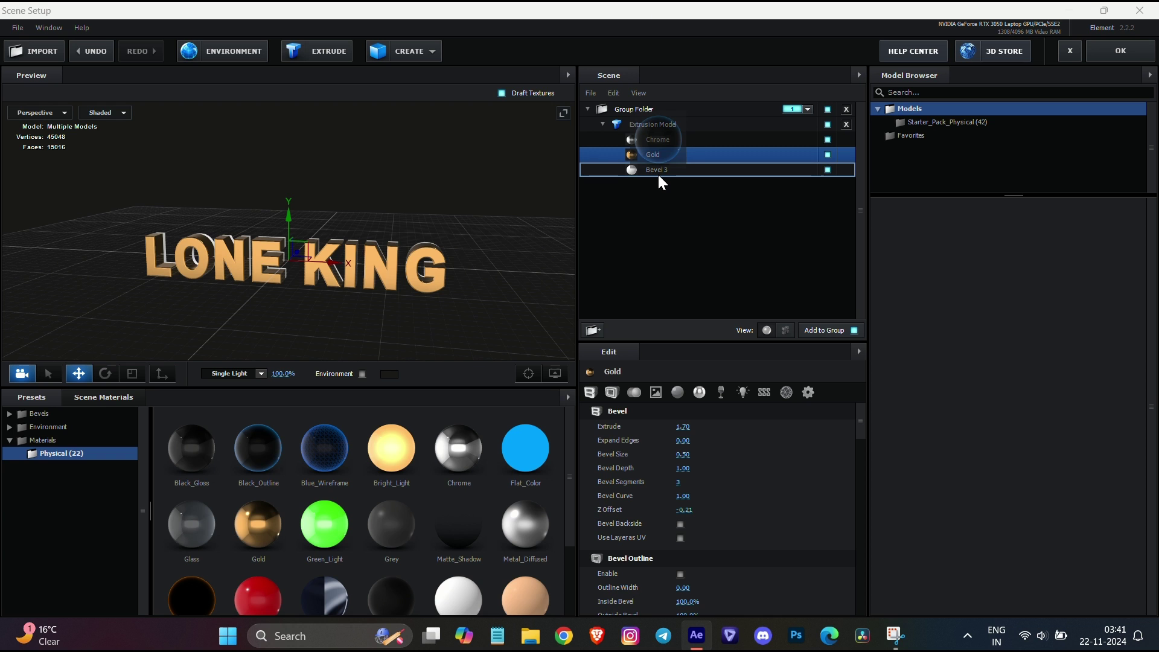
mouse_move(427, 284)
mouse_down()
mouse_move(327, 329)
mouse_move(298, 310)
mouse_move(401, 280)
mouse_move(513, 271)
mouse_move(460, 300)
mouse_move(373, 280)
mouse_up()
click(647, 175)
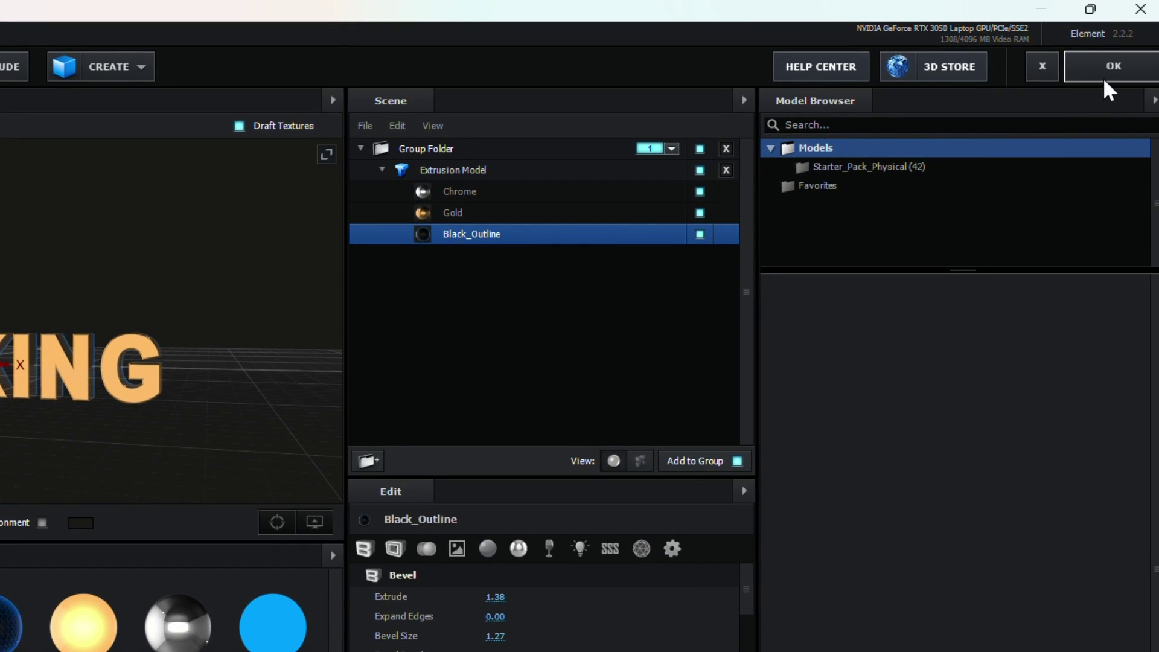
click(1105, 77)
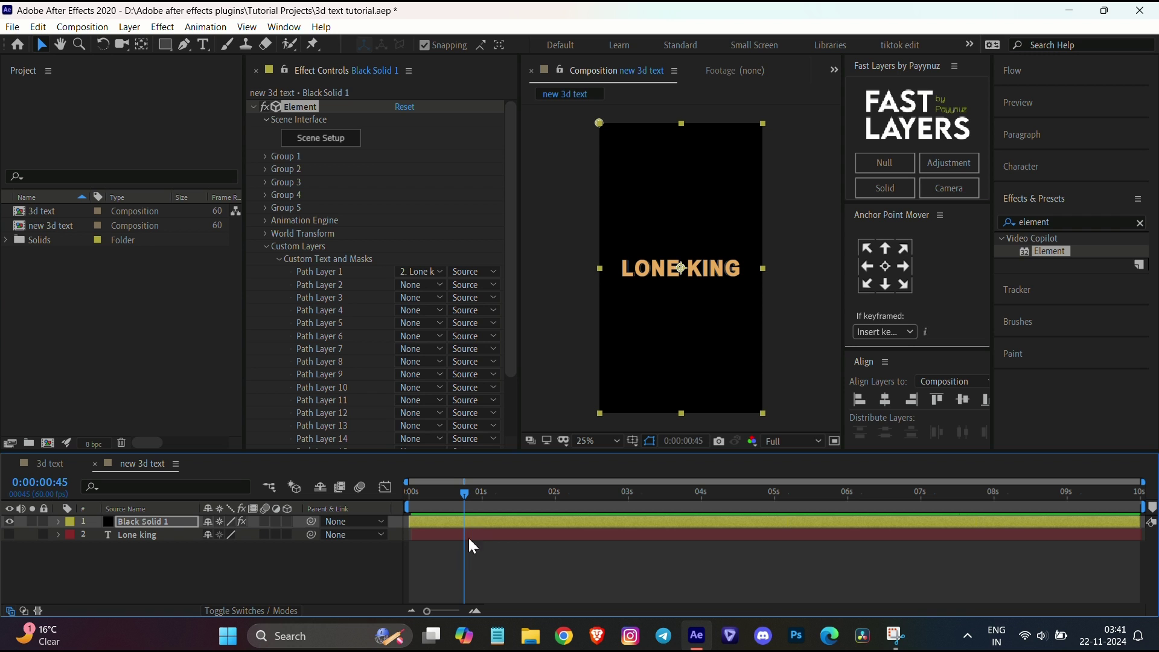
Move to 0:00:02:51, collapse Custom Layers, and expand Group 1's Particle Replicator and Particle Look settings
drag(472, 499, 609, 535)
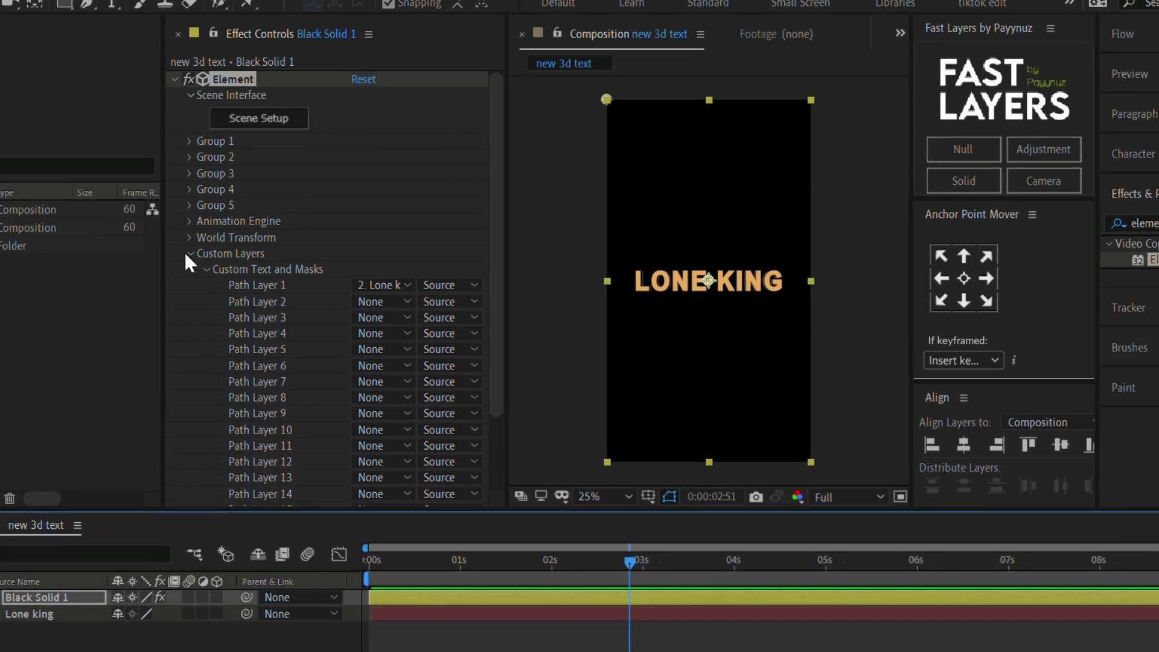
click(188, 254)
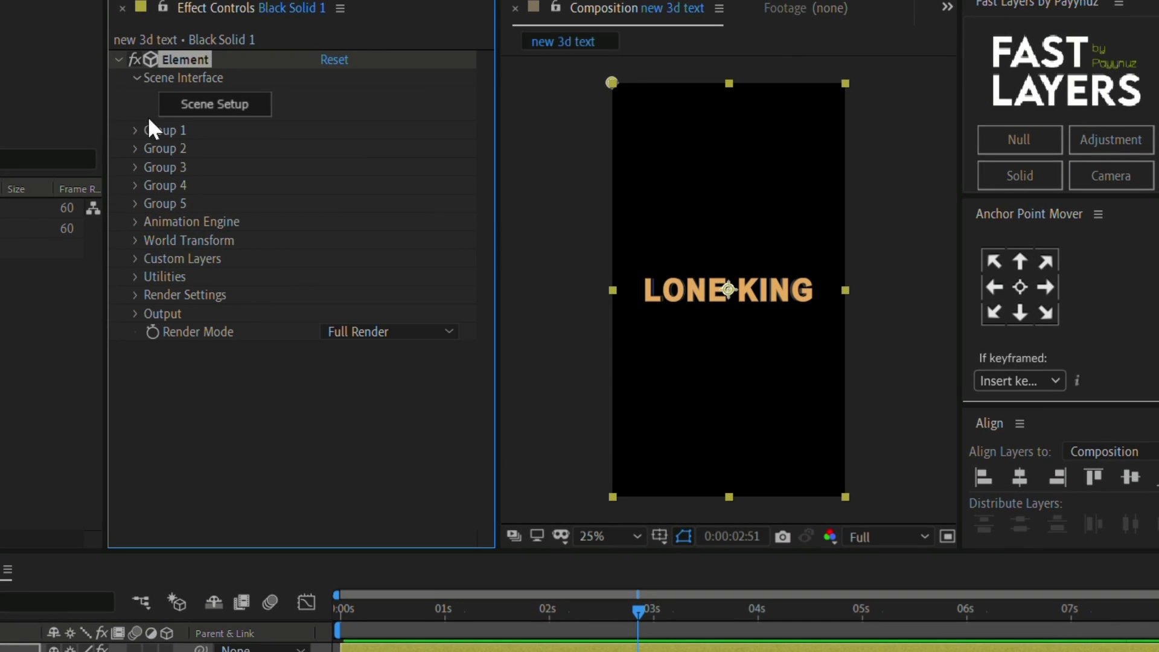
click(133, 131)
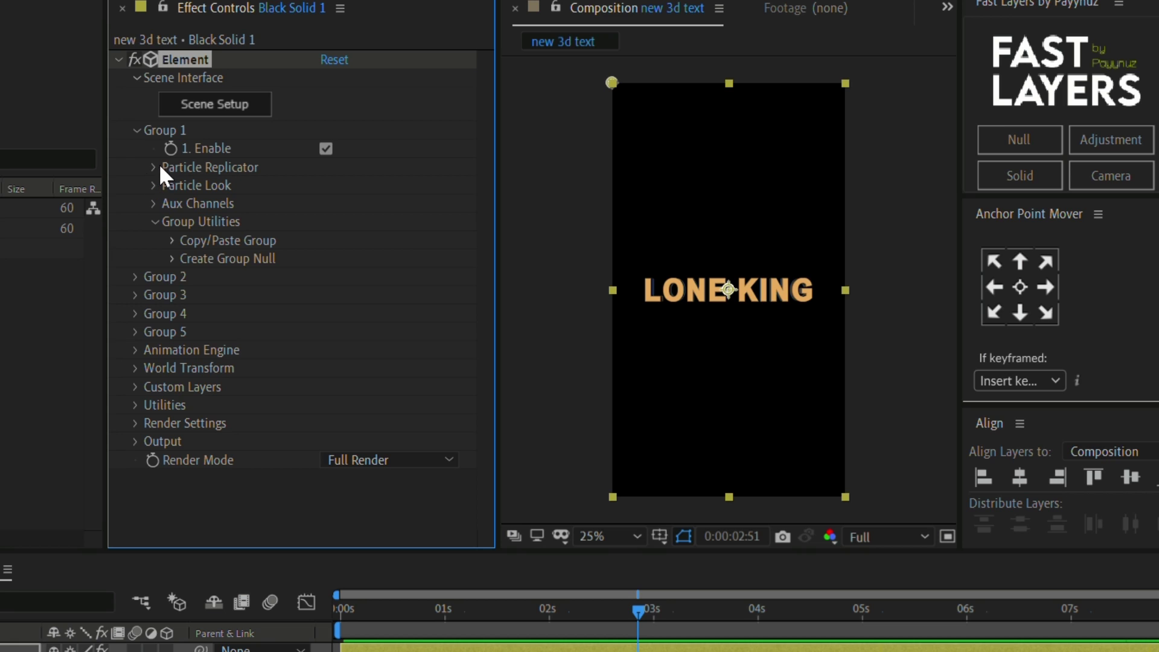
click(156, 166)
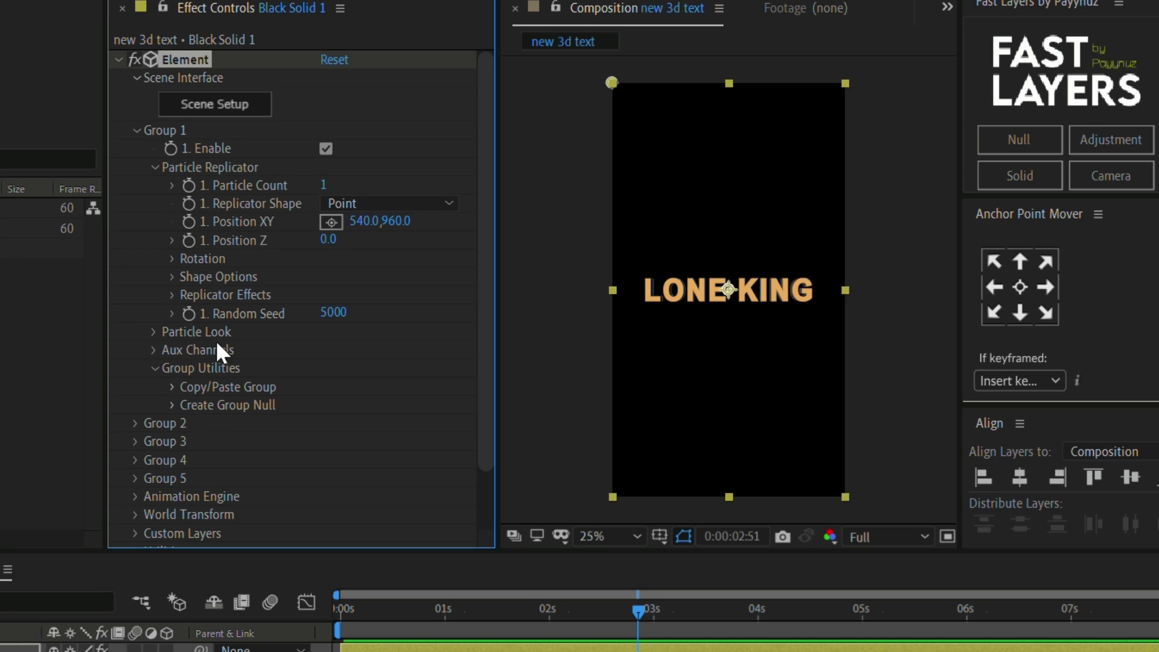
click(148, 331)
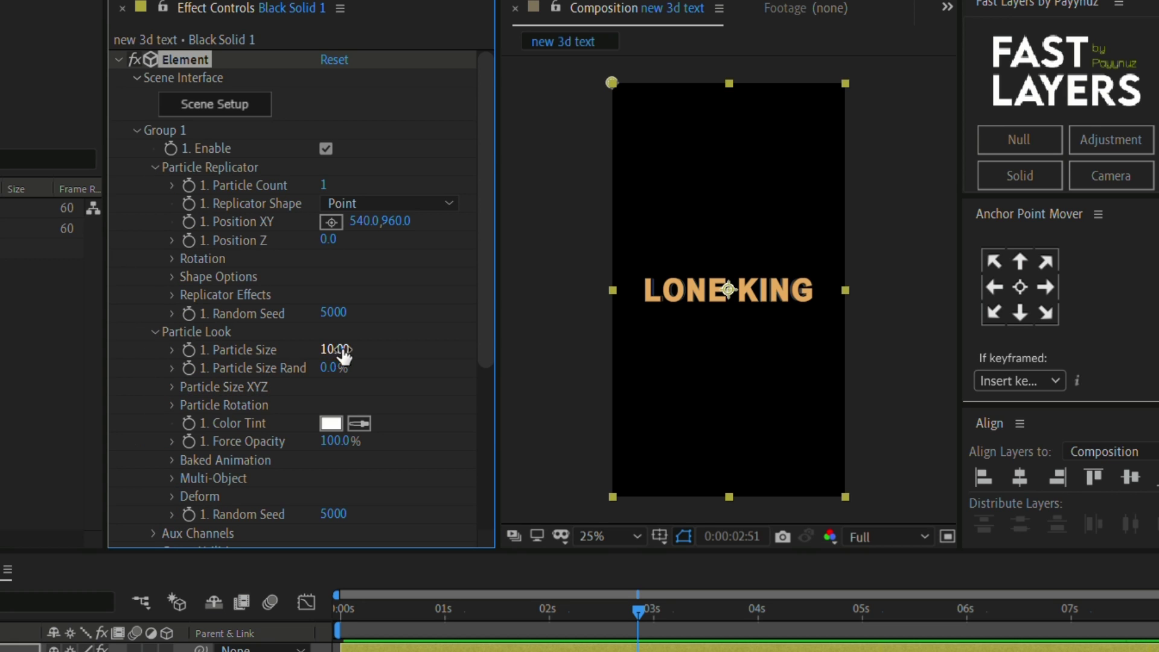
scroll(302, 361, down, 2)
Enable Multi-Object, try a 54° Y Rotation, then return Y Rotation to 0°
click(171, 430)
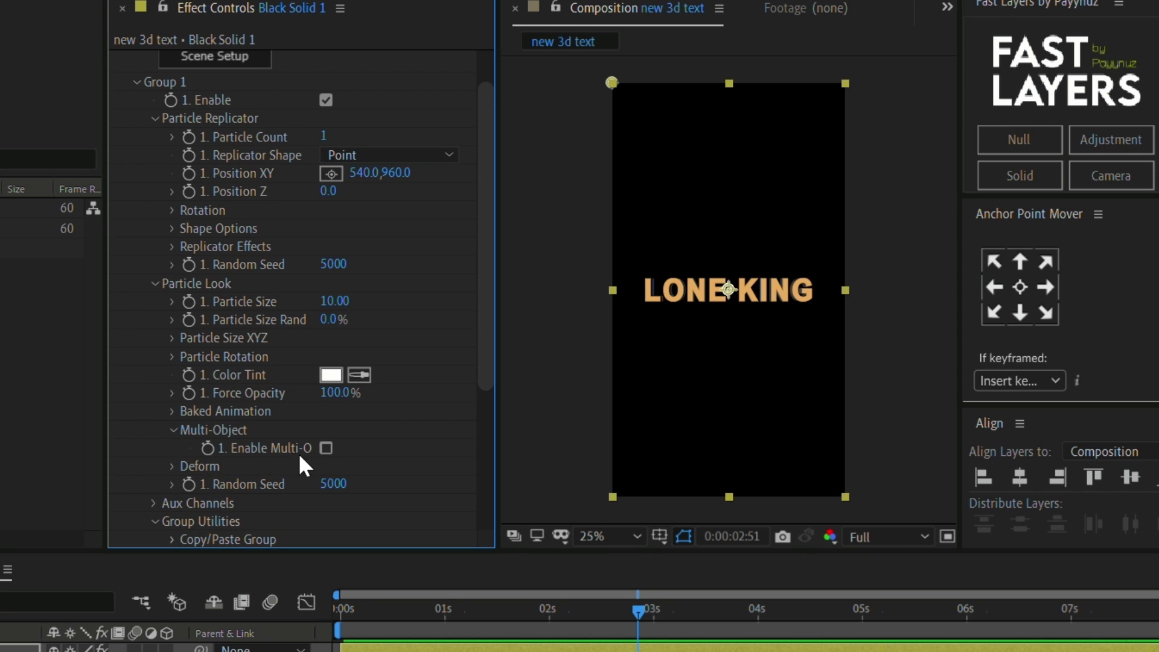
click(326, 448)
scroll(355, 385, down, 10)
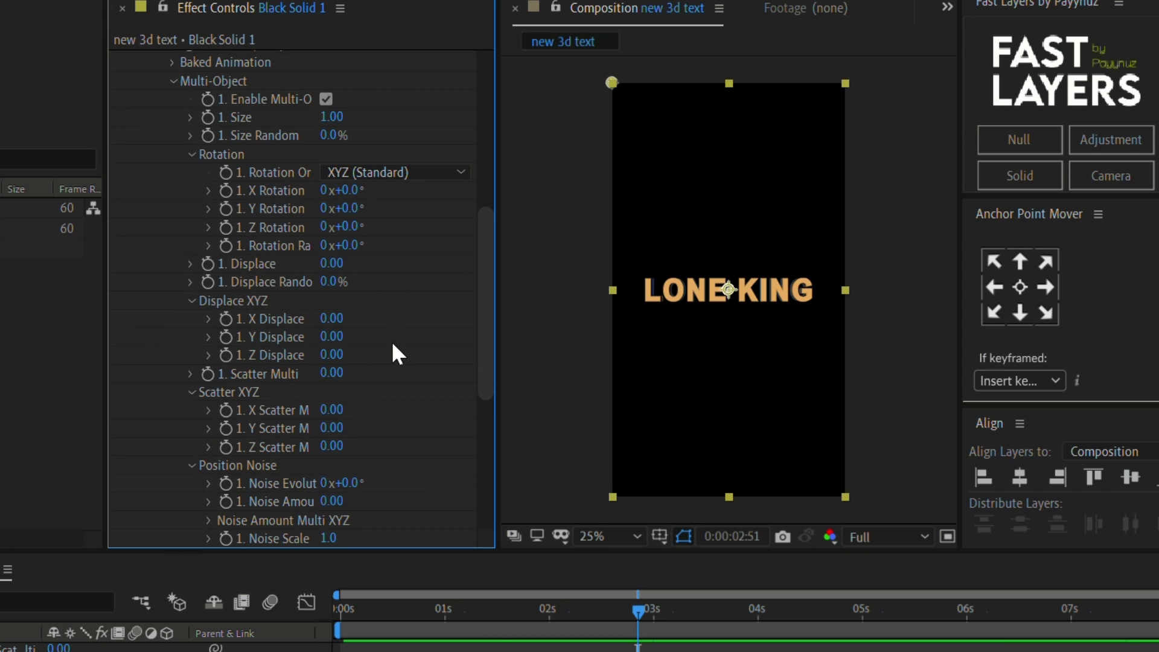
scroll(393, 345, up, 2)
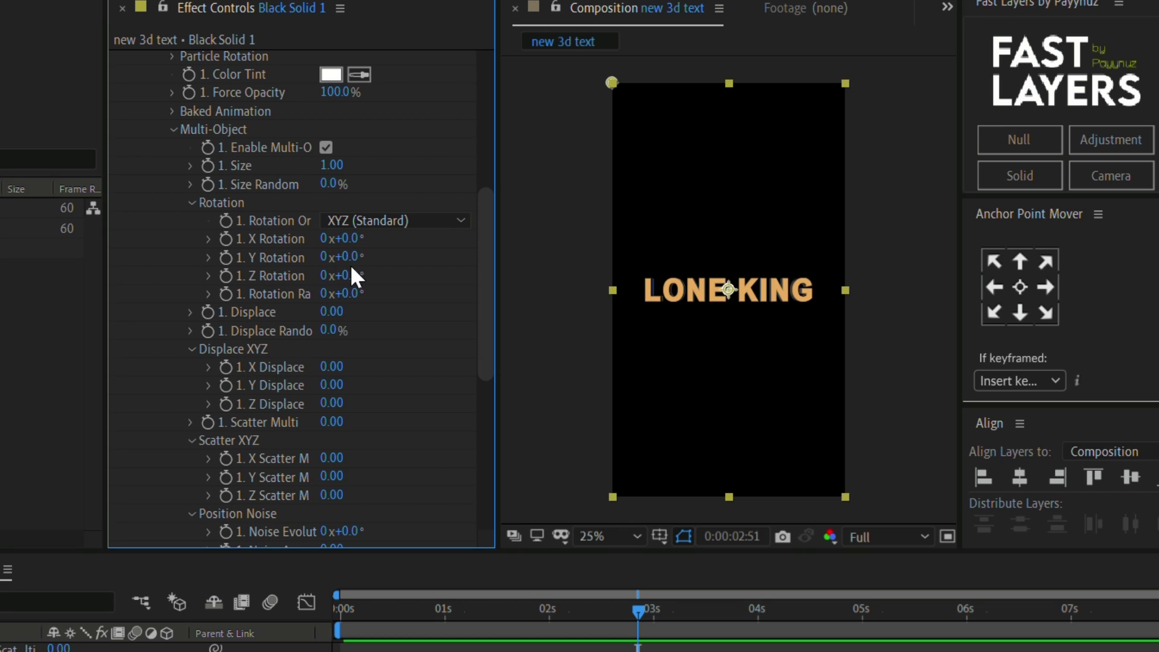
drag(344, 258, 417, 269)
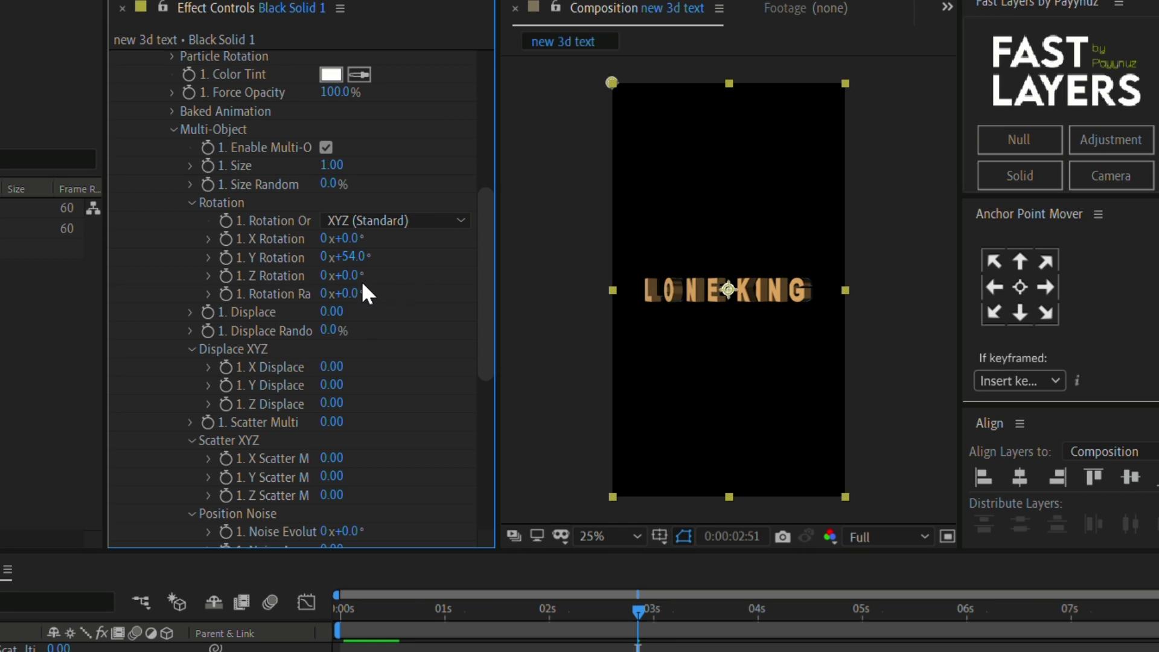
key(ctrl+z)
drag(361, 293, 348, 306)
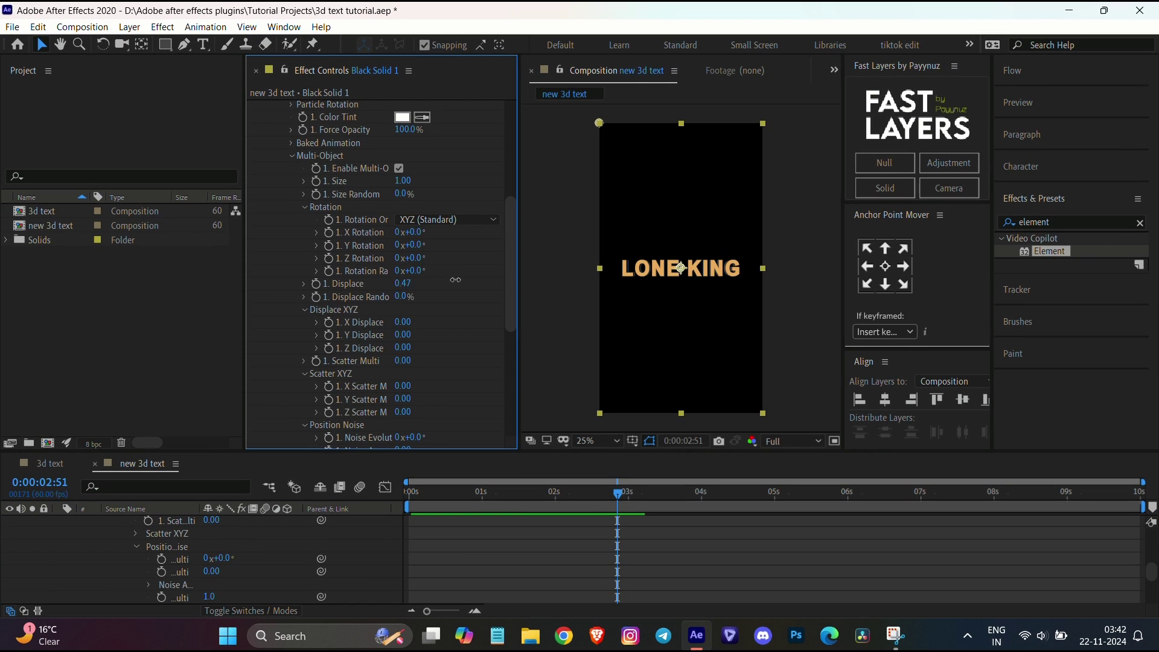
Test Displace to spread the letters apart, then move the playhead to 0:00:00:55
drag(399, 284, 474, 276)
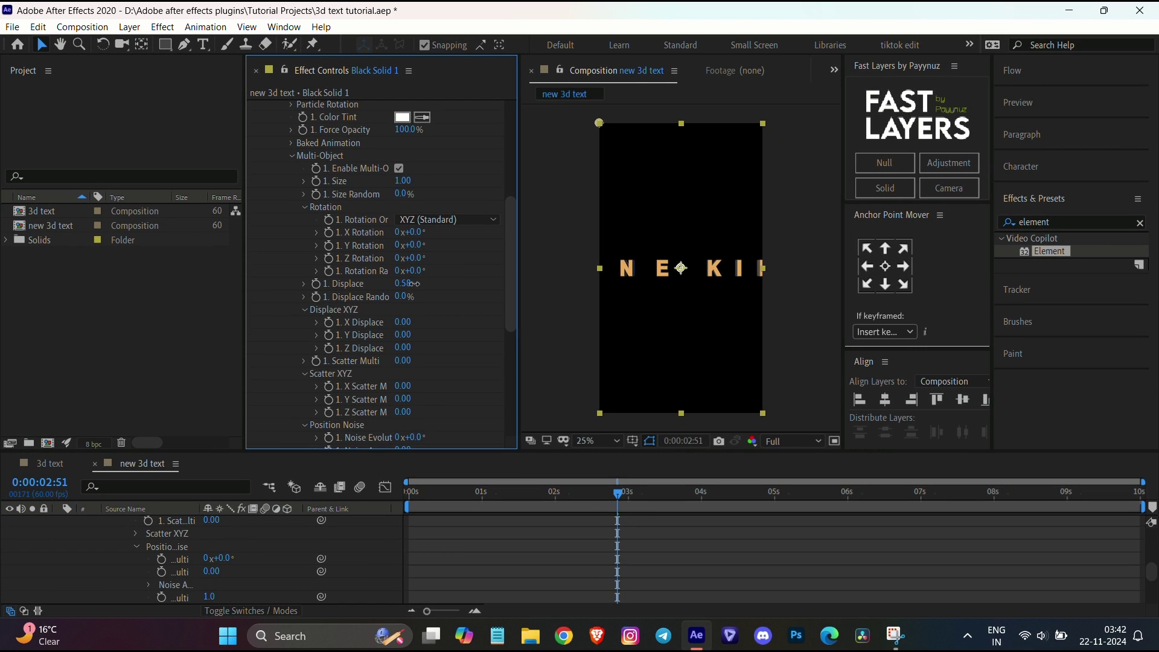
scroll(420, 303, up, 3)
scroll(419, 306, up, 2)
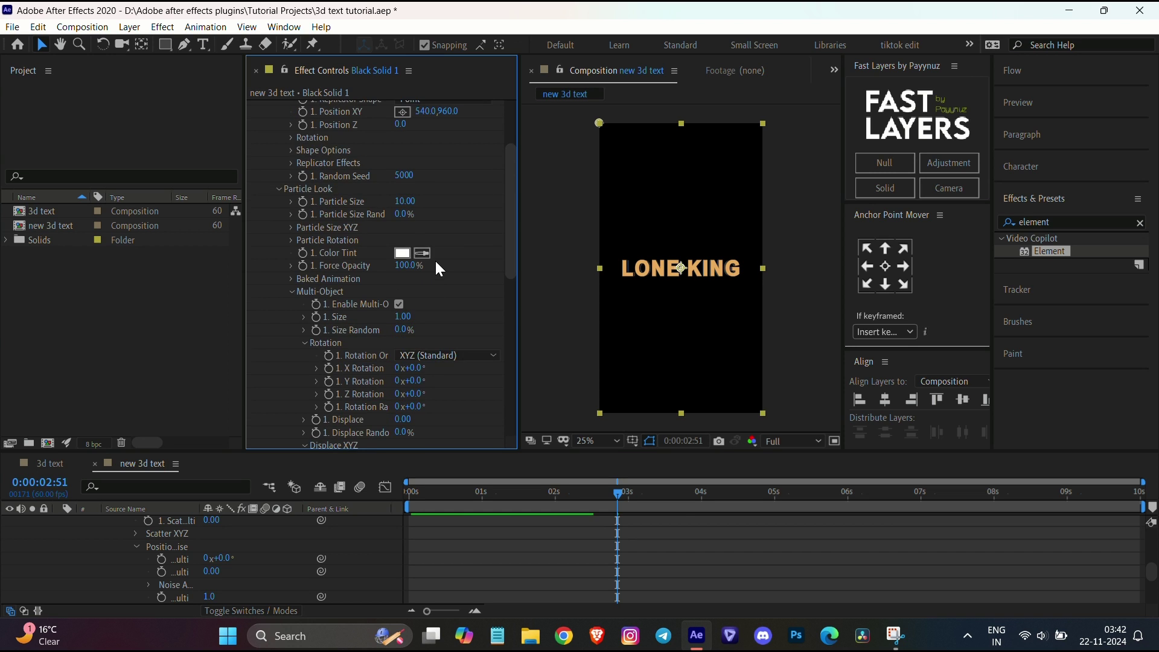
scroll(435, 259, up, 3)
scroll(422, 266, up, 3)
scroll(457, 291, down, 5)
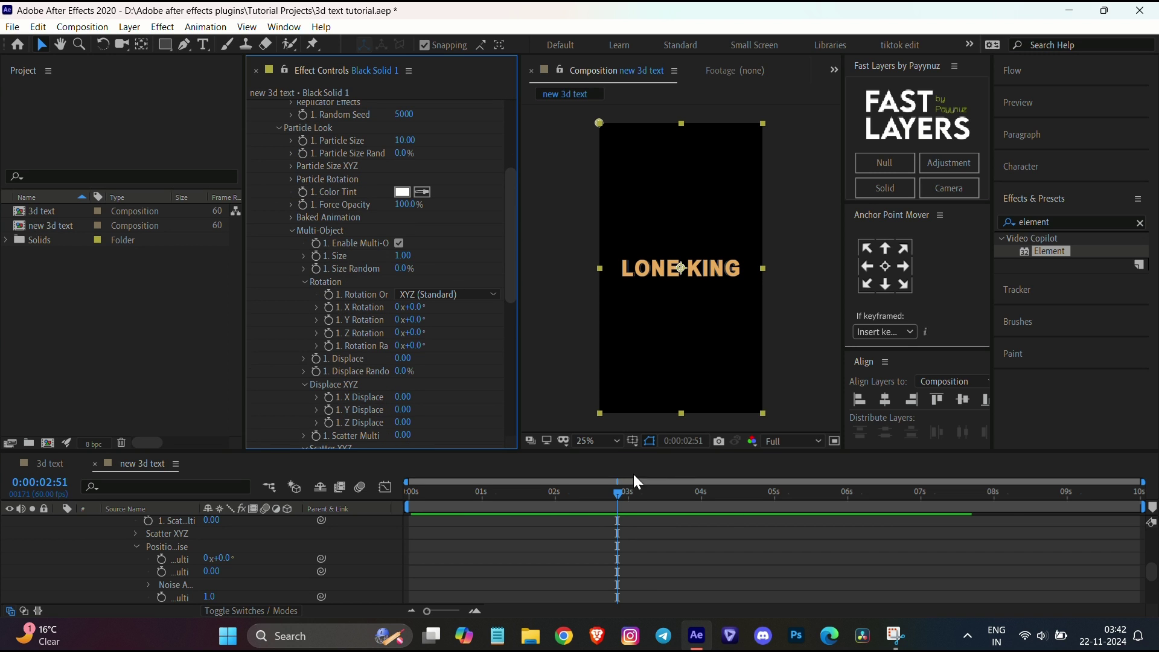
drag(613, 498, 477, 441)
scroll(379, 299, down, 3)
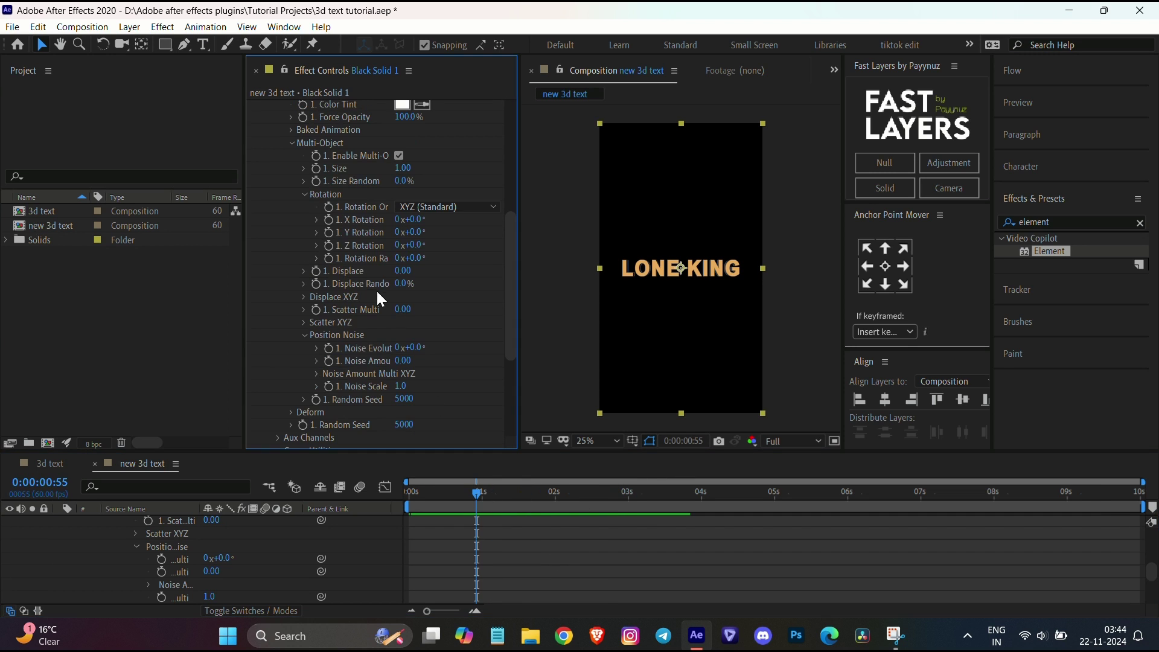
Set starting keyframes: Displace scattering the letters, Z Rotation at 5°, plus Rotation Random
click(320, 274)
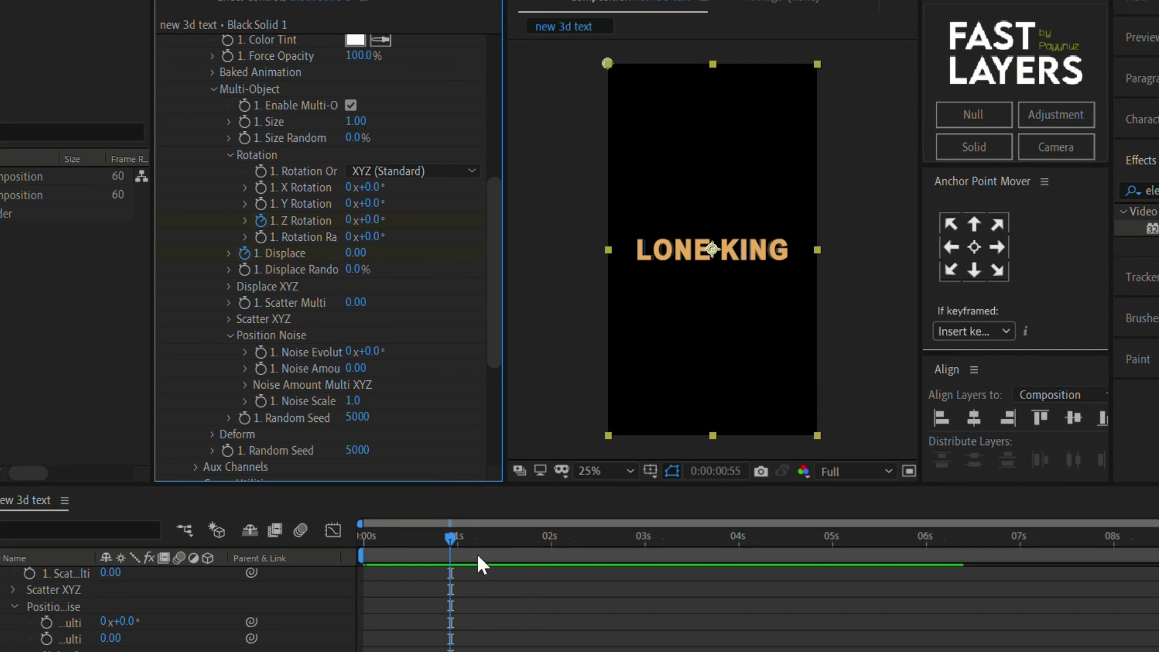
scroll(520, 617, up, 3)
scroll(489, 585, up, 3)
key(u)
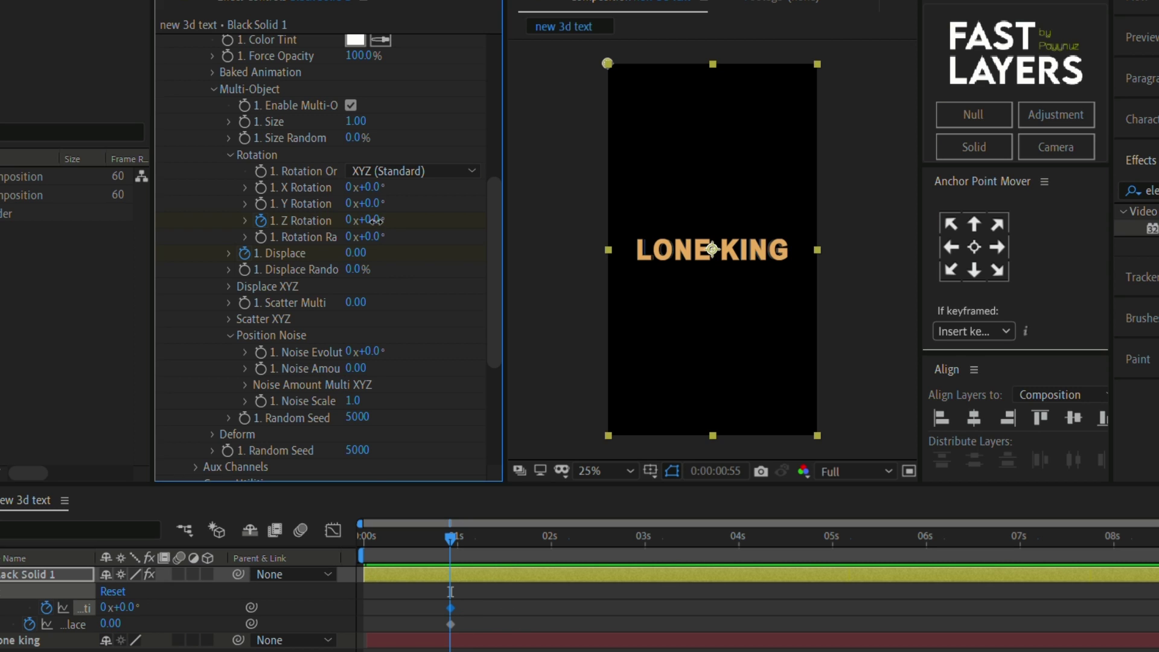
mouse_move(376, 221)
mouse_down()
mouse_move(399, 223)
mouse_move(375, 238)
mouse_move(459, 247)
mouse_up()
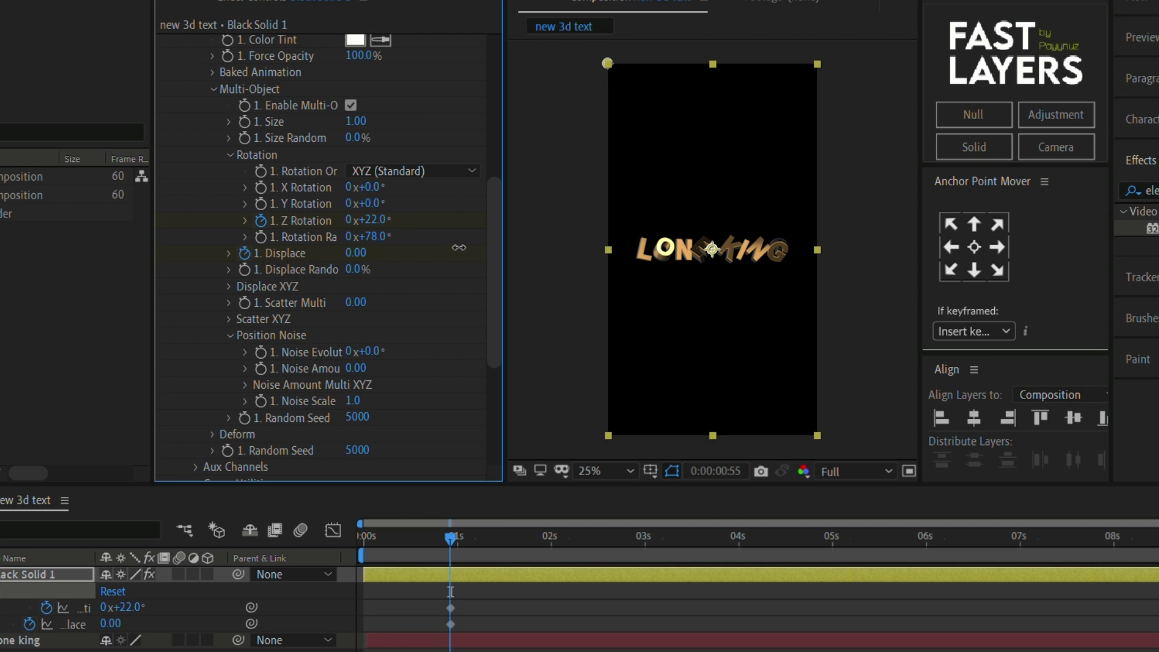
click(261, 237)
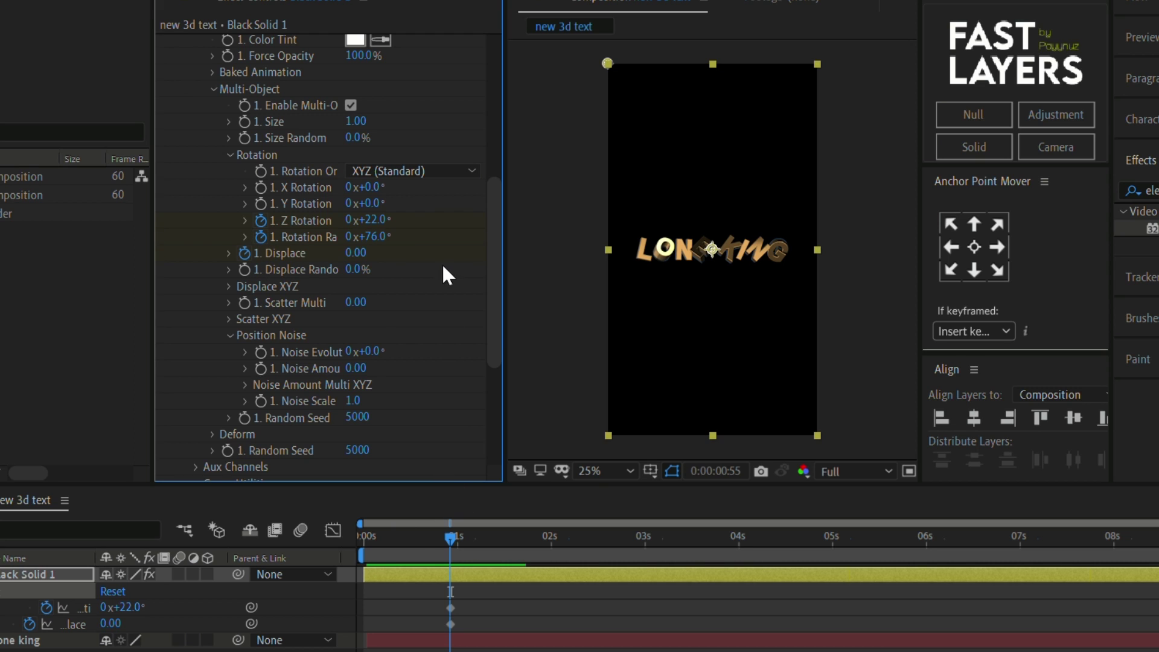
click(381, 221)
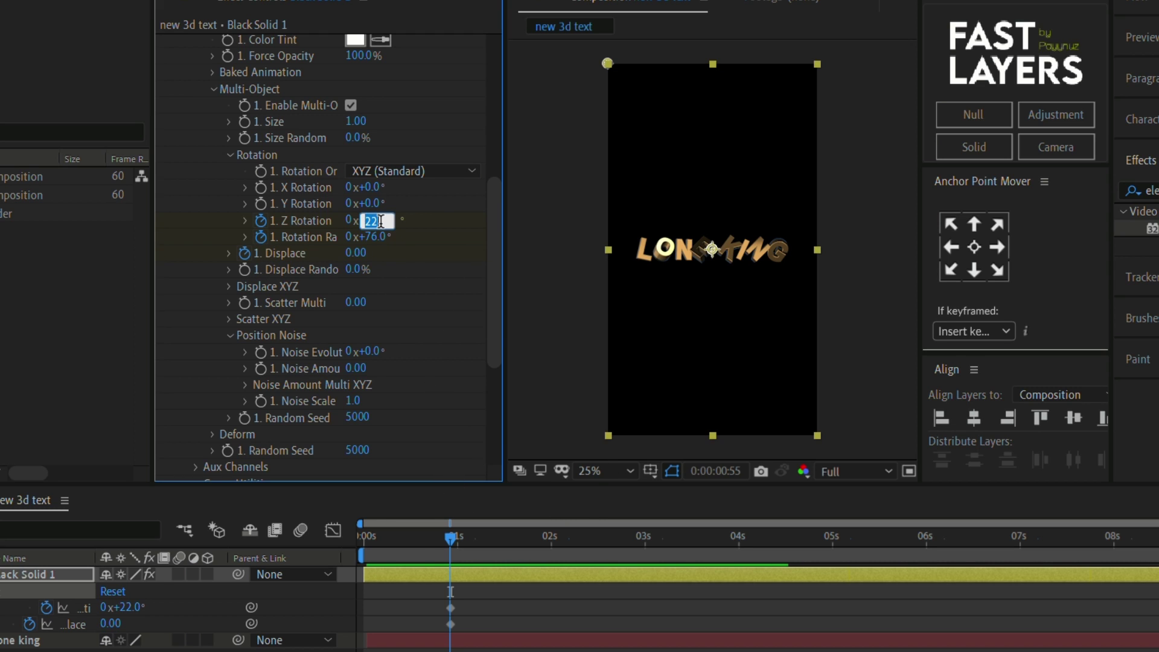
text(5)
key(Return)
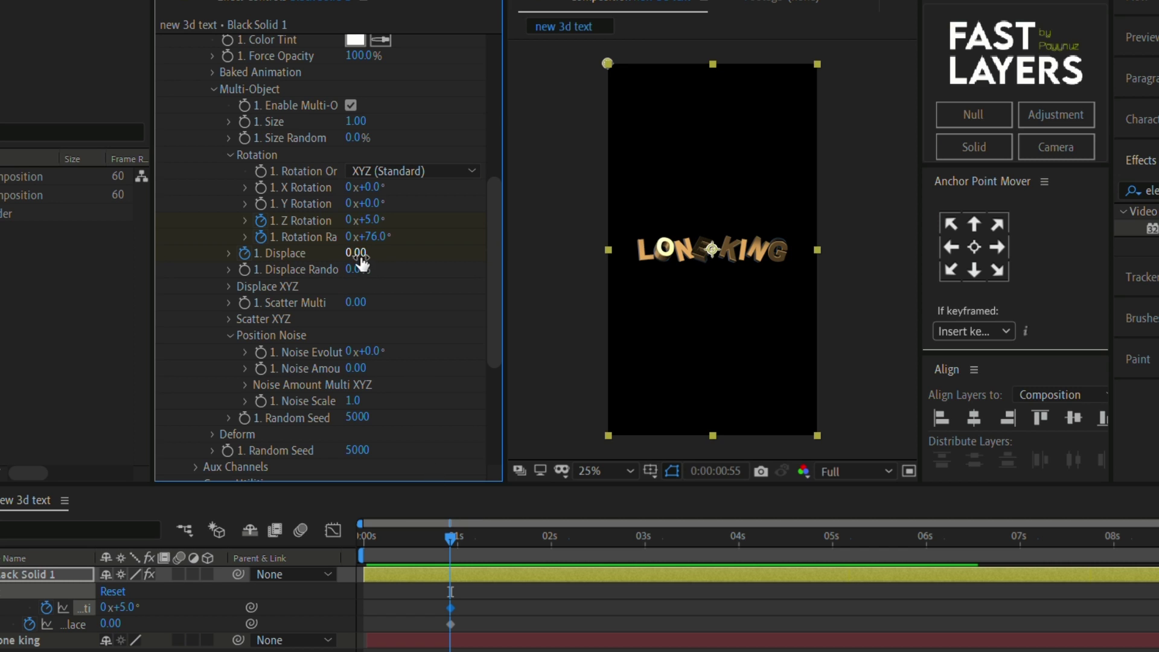
drag(361, 261, 459, 268)
At 0:00:02:15, key Displace to 0.12, Rotation Random to 5° and Z Rotation to 0°
drag(465, 539, 571, 539)
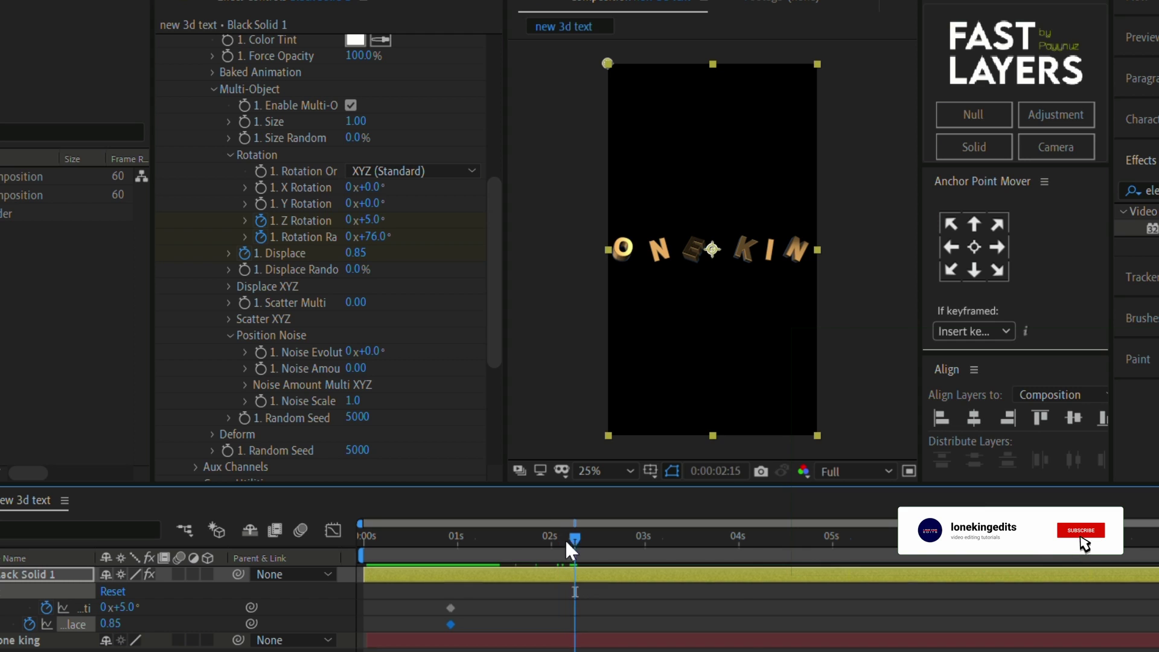
click(361, 254)
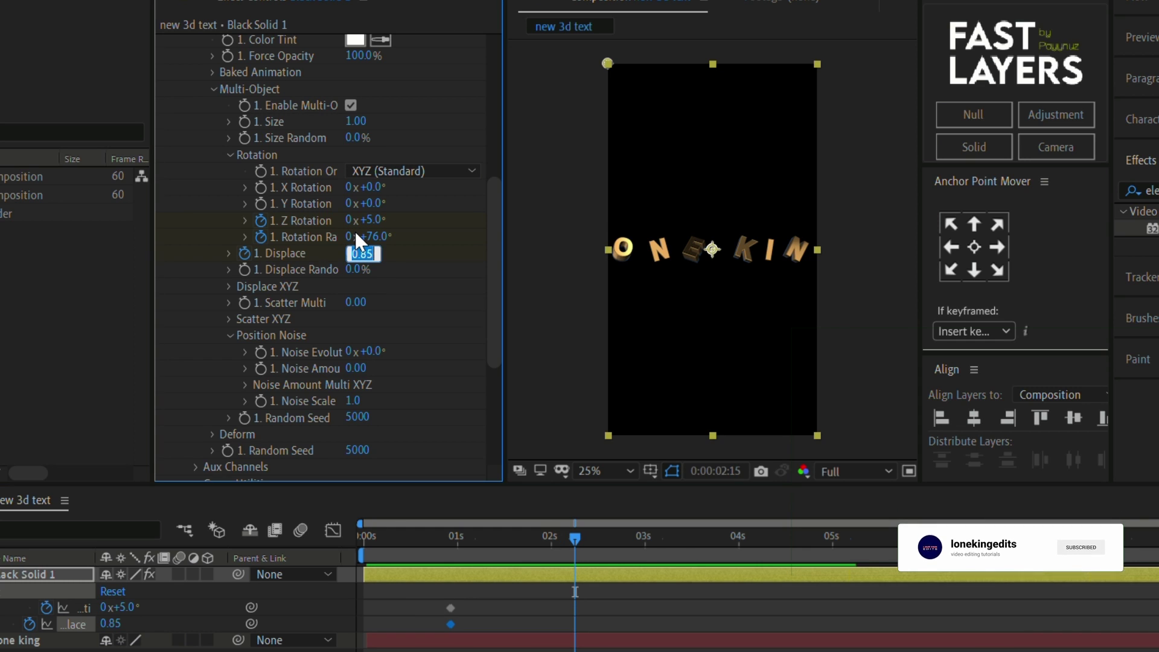
text(0)
key(Return)
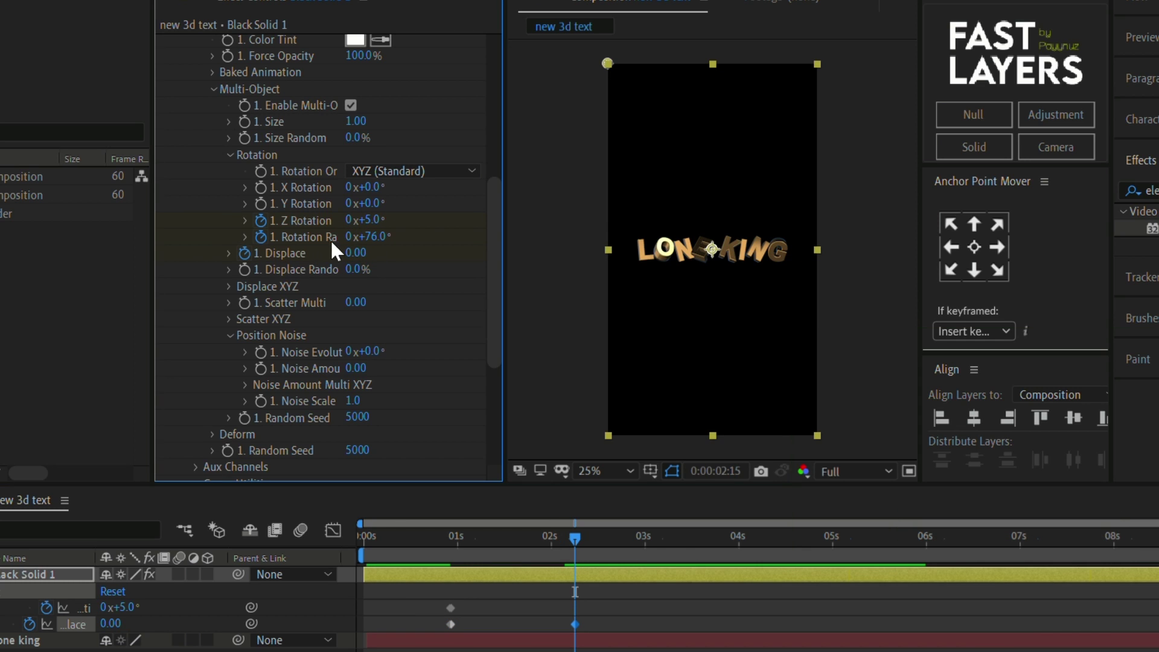
click(352, 249)
text(.12)
key(Return)
click(379, 236)
text(5)
key(Return)
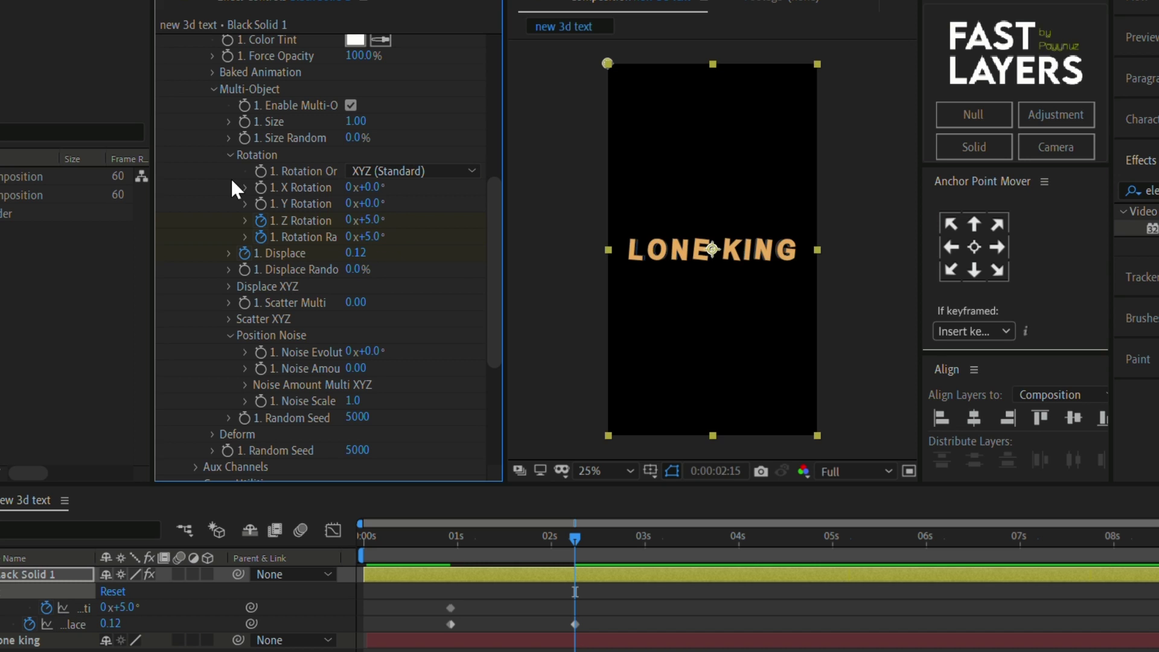
click(371, 220)
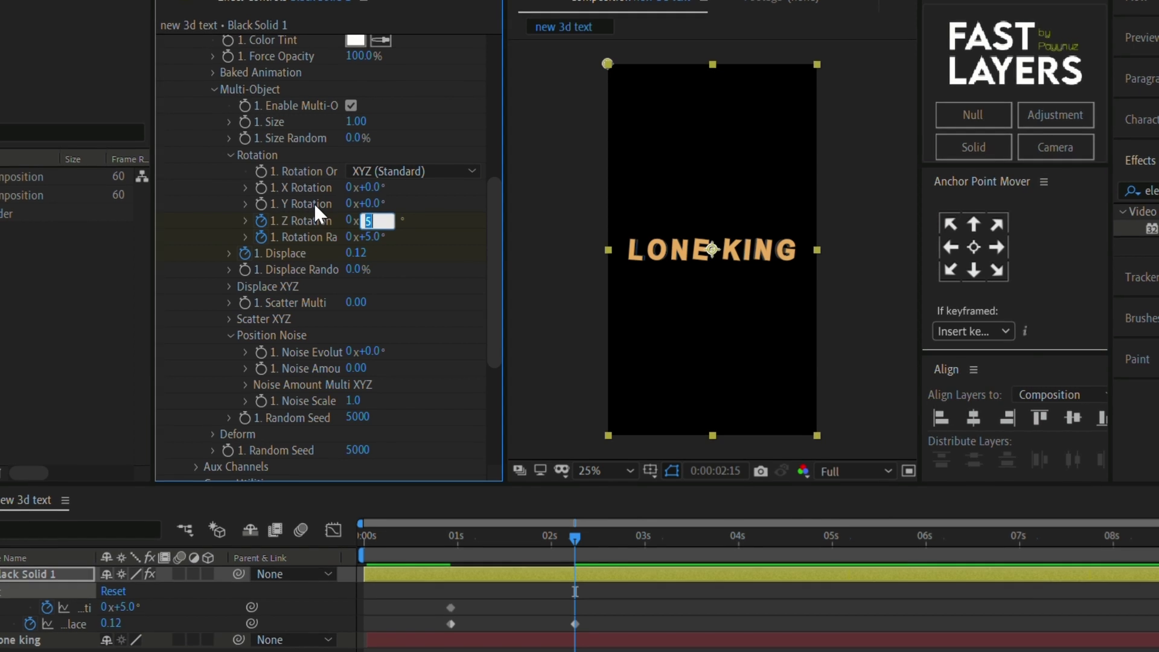
text(0)
key(Return)
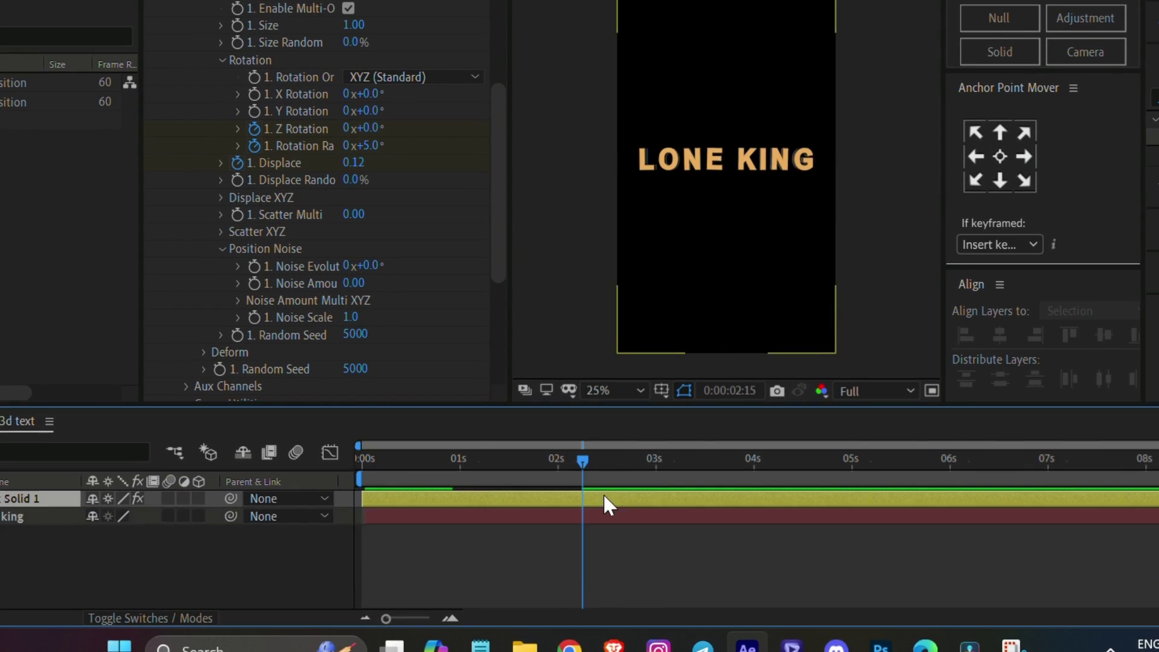
Apply Easy Ease (F9) to all the text-animation keyframes
drag(658, 519, 342, 579)
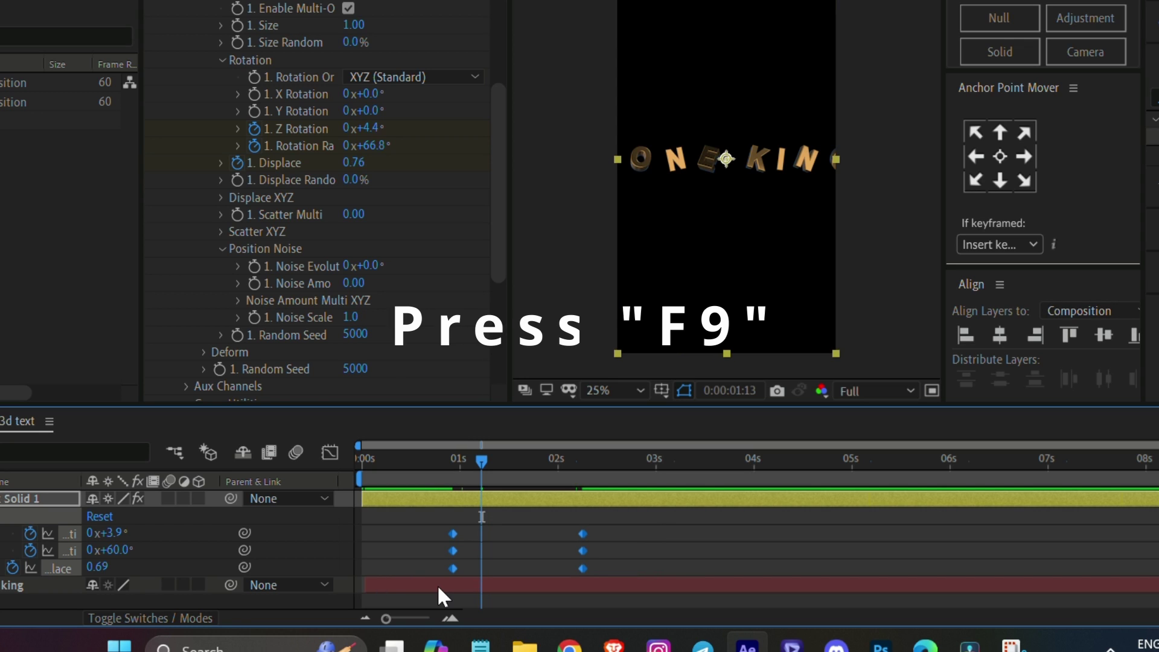
key(F9)
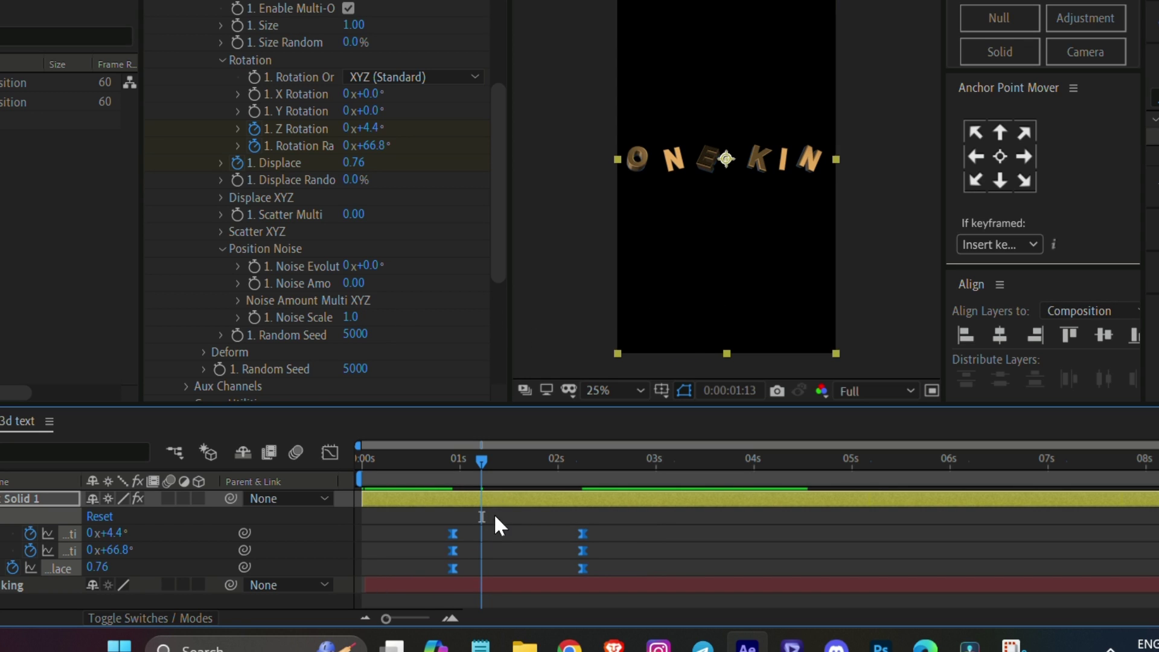
right_click(452, 533)
mouse_move(536, 530)
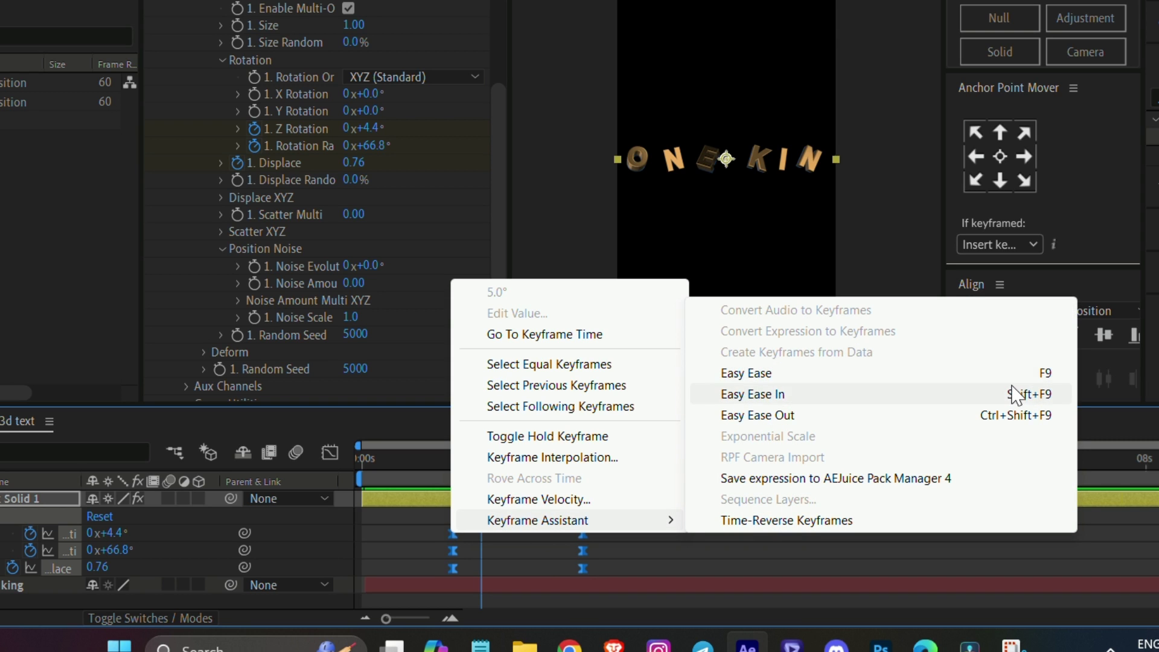
click(720, 560)
click(507, 459)
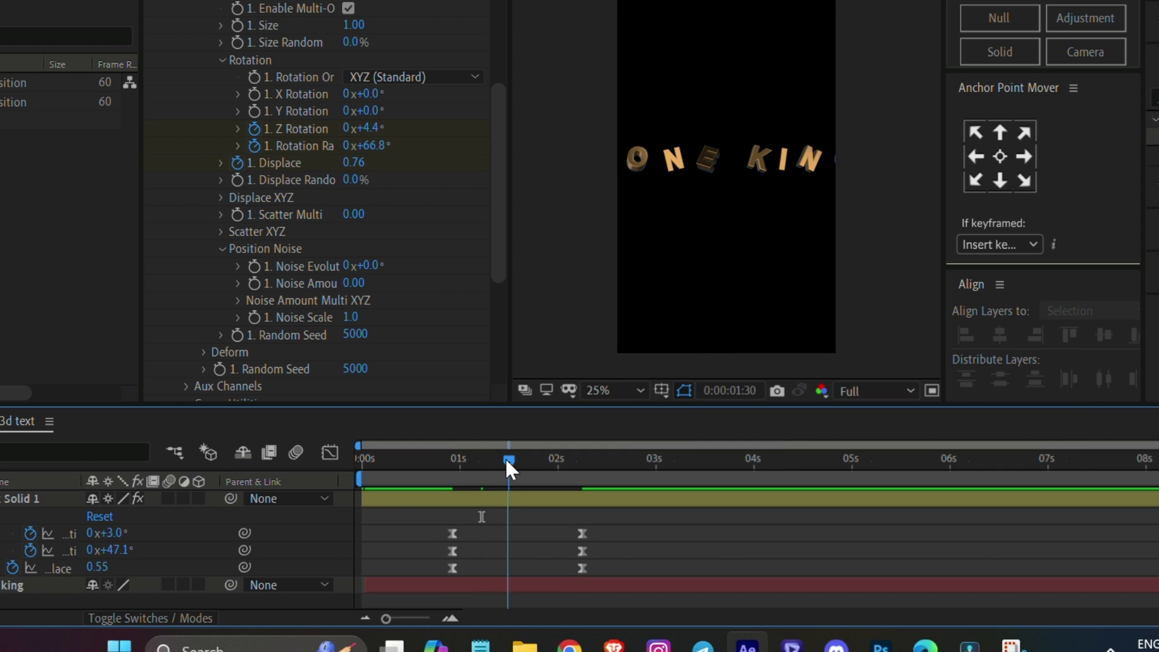
Steepen the six keyframes' easing on the Graph Editor speed curve, then preview the animation
drag(652, 508, 407, 591)
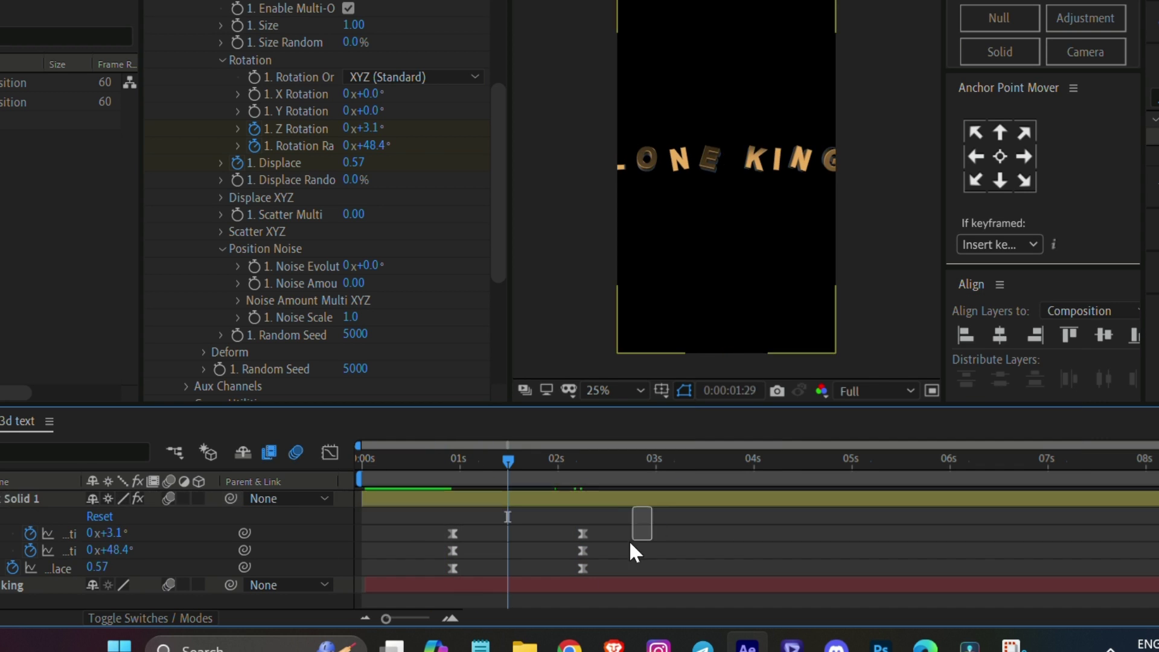
click(330, 452)
scroll(548, 534, up, 3)
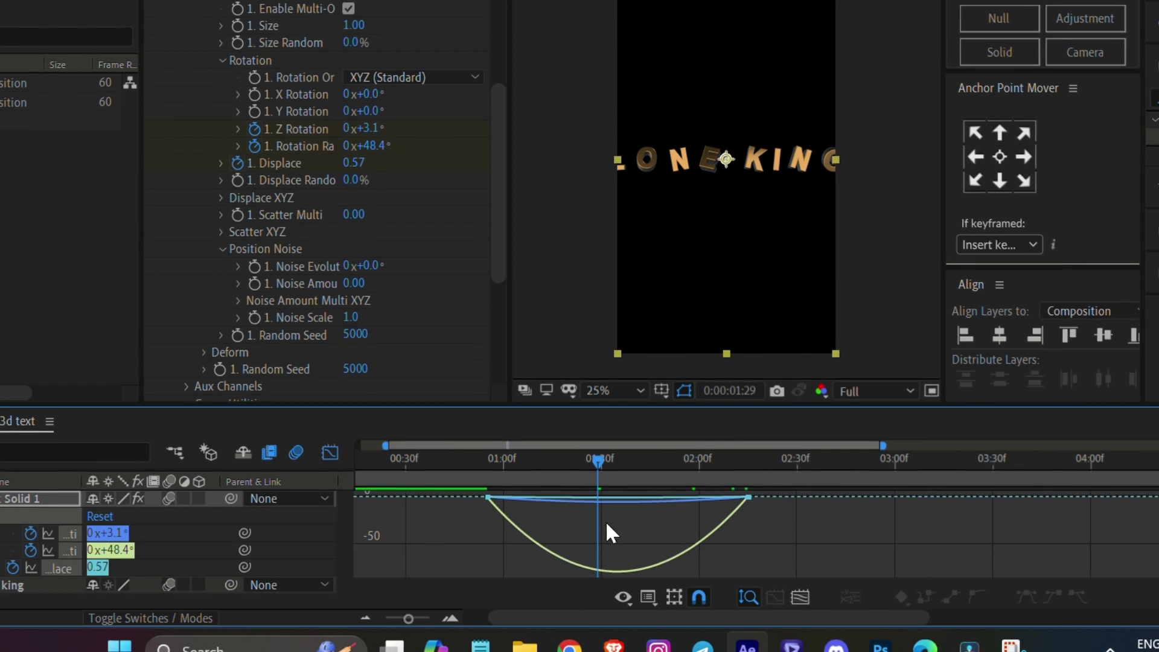
click(623, 597)
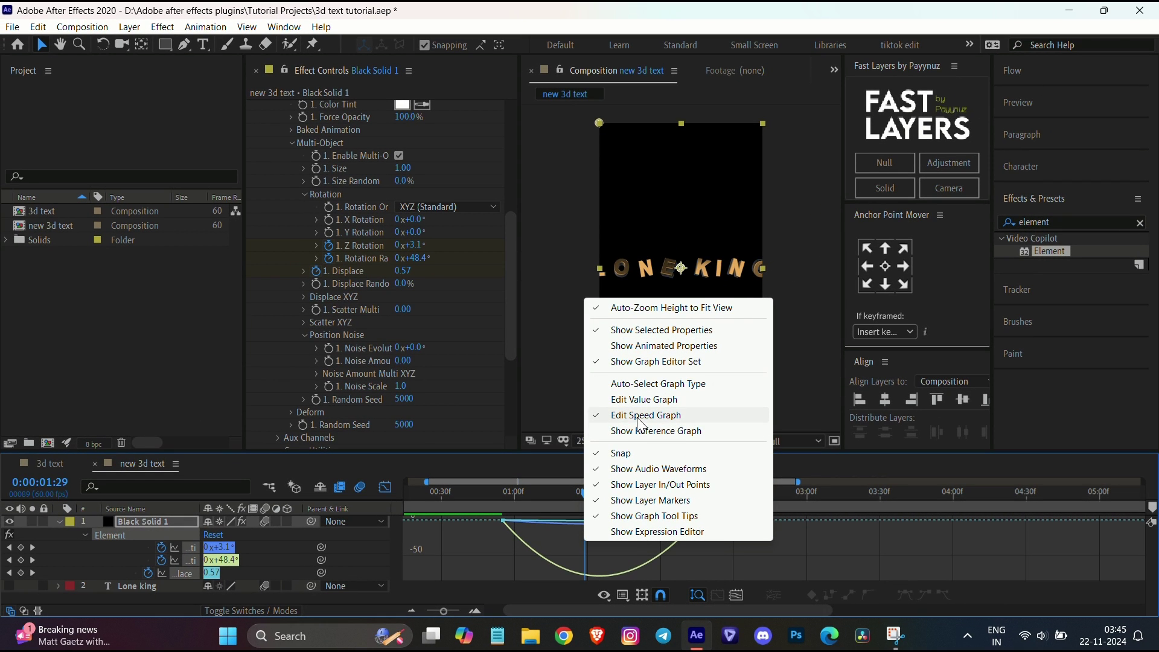
click(640, 420)
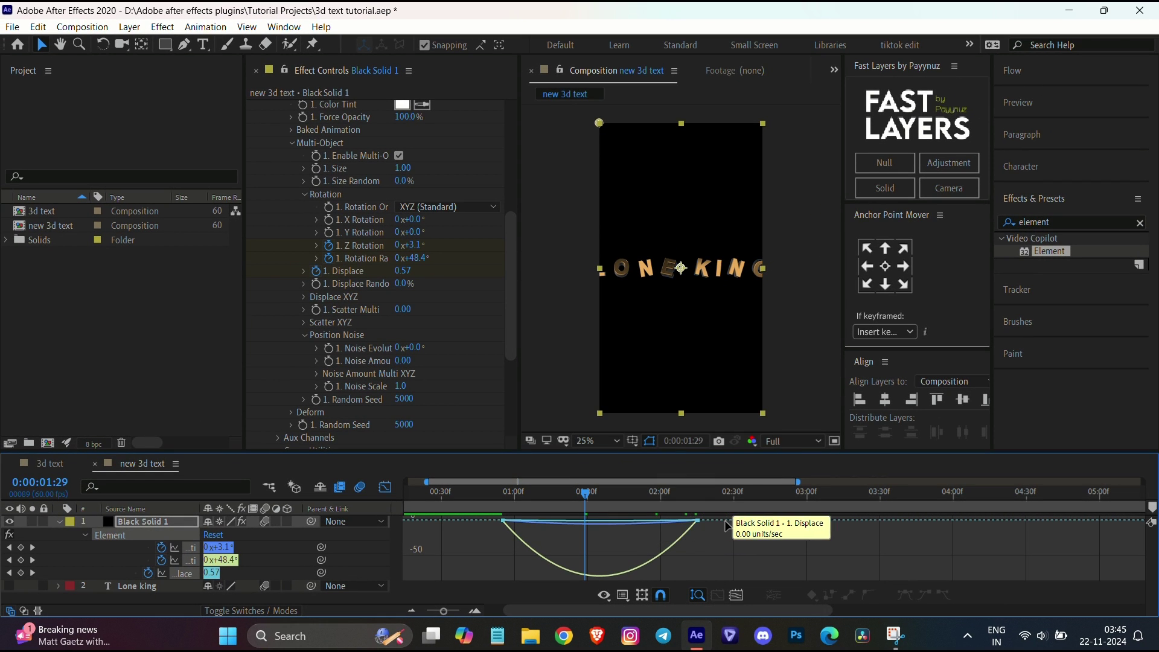
drag(688, 520, 489, 531)
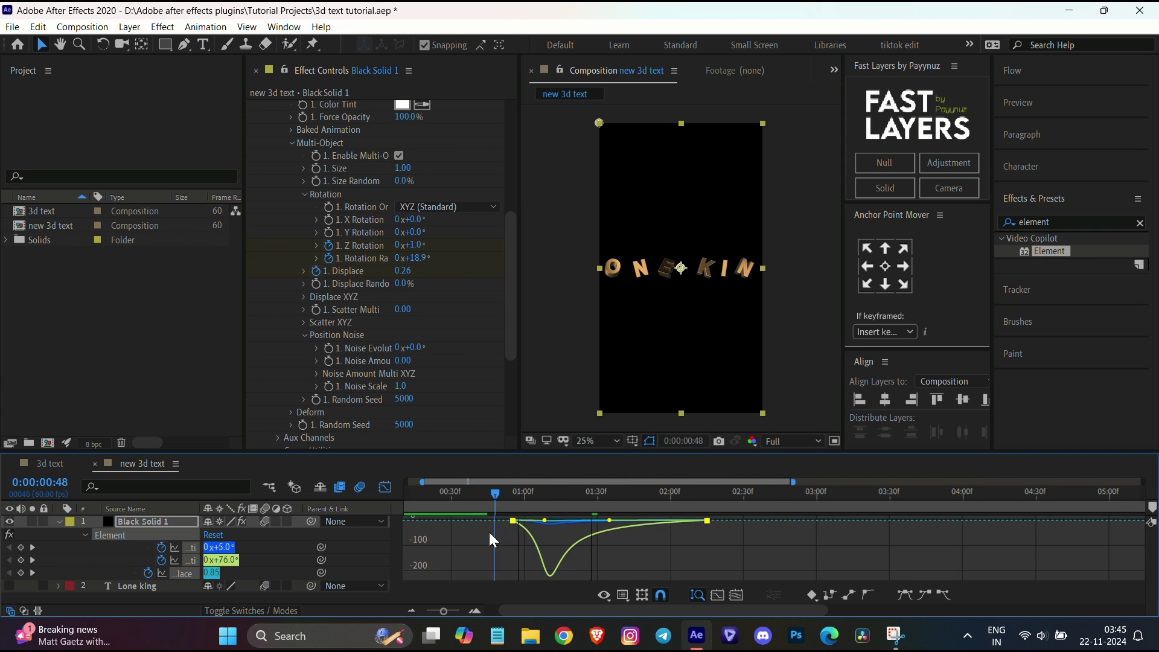
key(space)
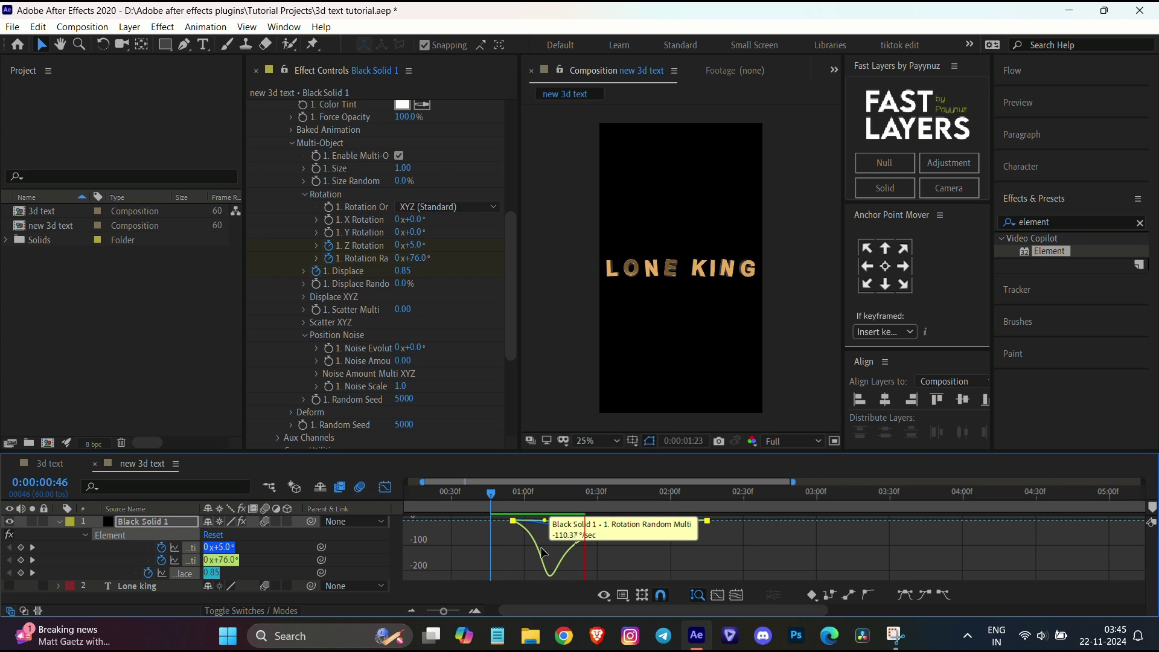
key(Home)
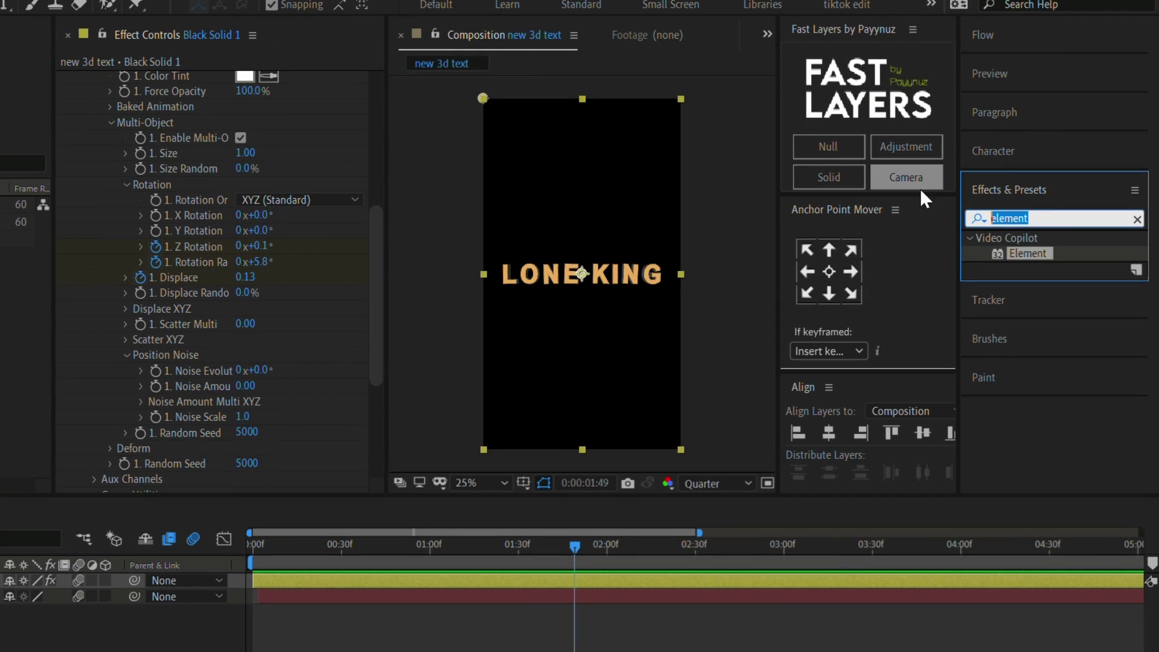
Add Deep Glow to the Element text layer with Exposure 0.35 and Radius 650
text(deep gl)
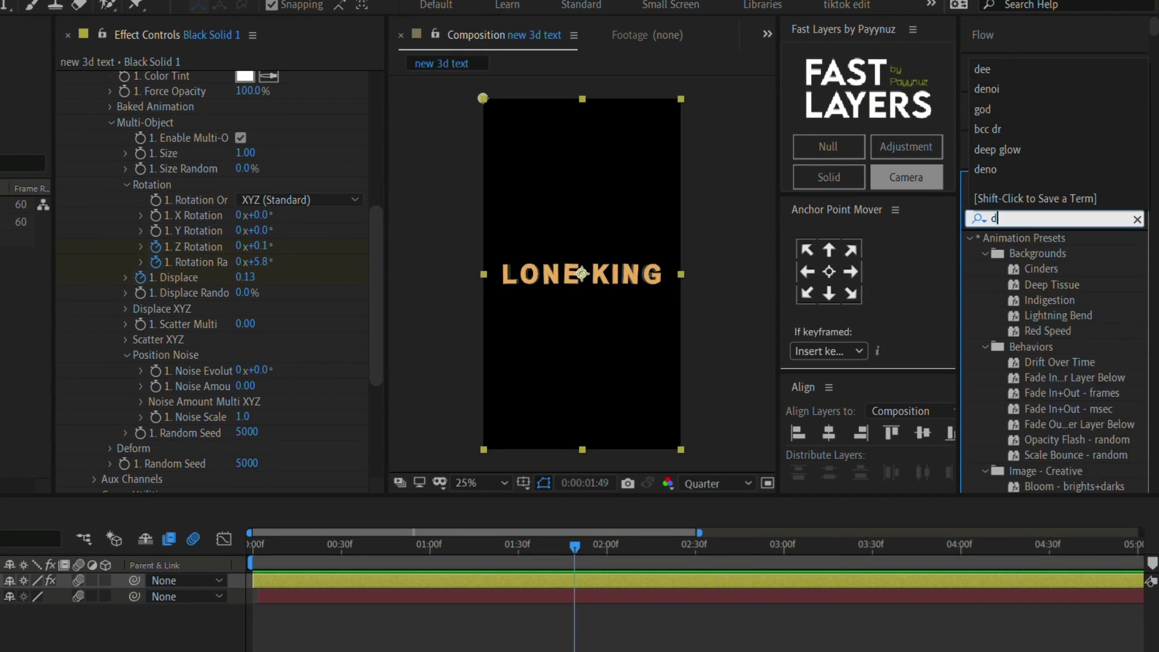
text(ow)
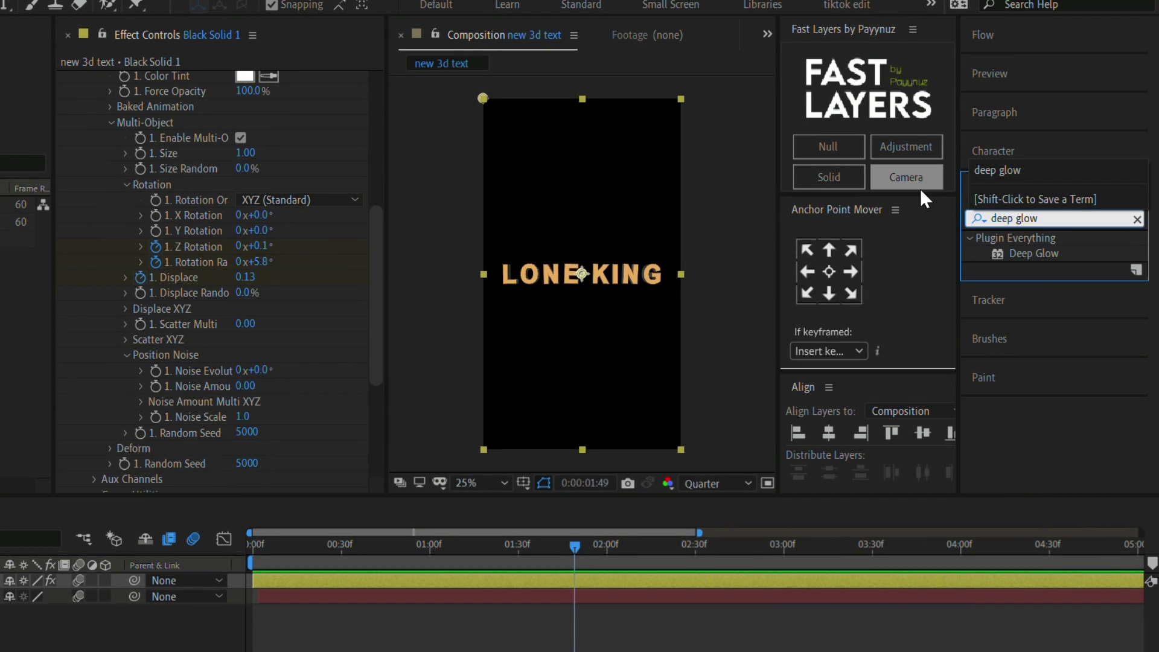
drag(1041, 253, 487, 578)
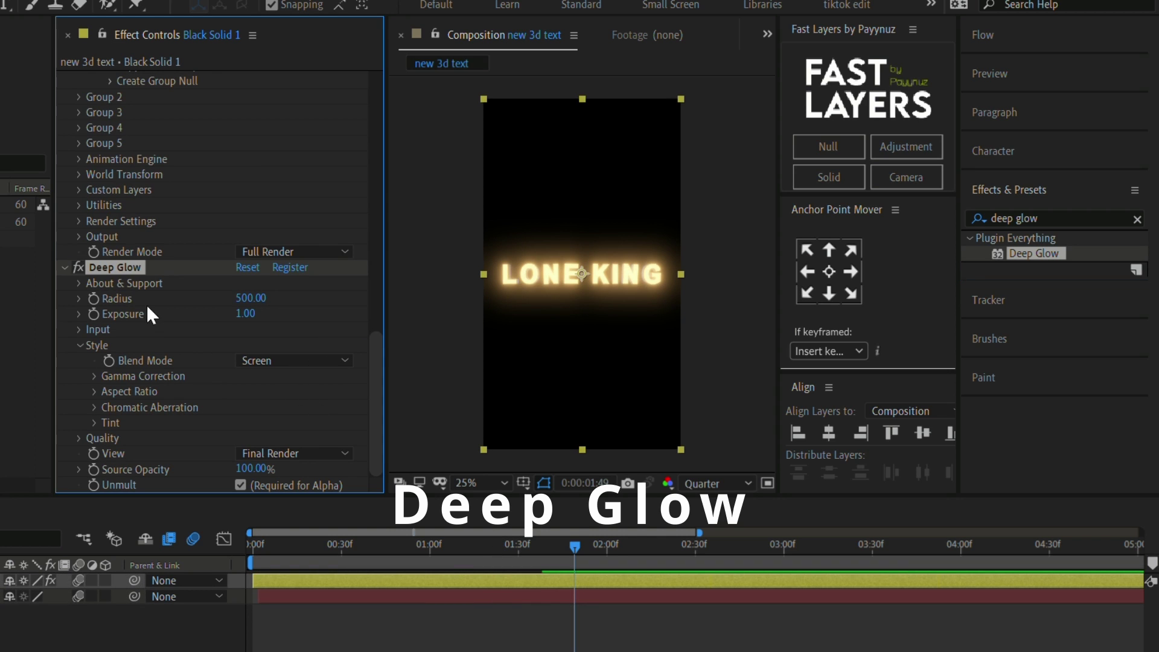
click(246, 313)
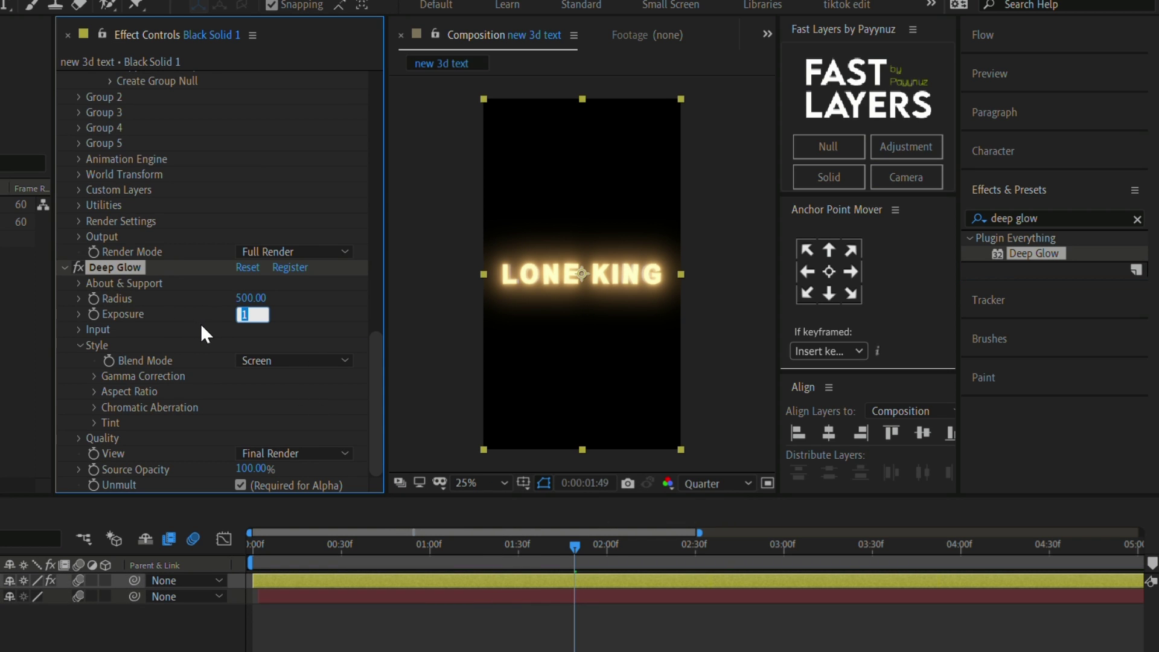
text(0.35)
key(Return)
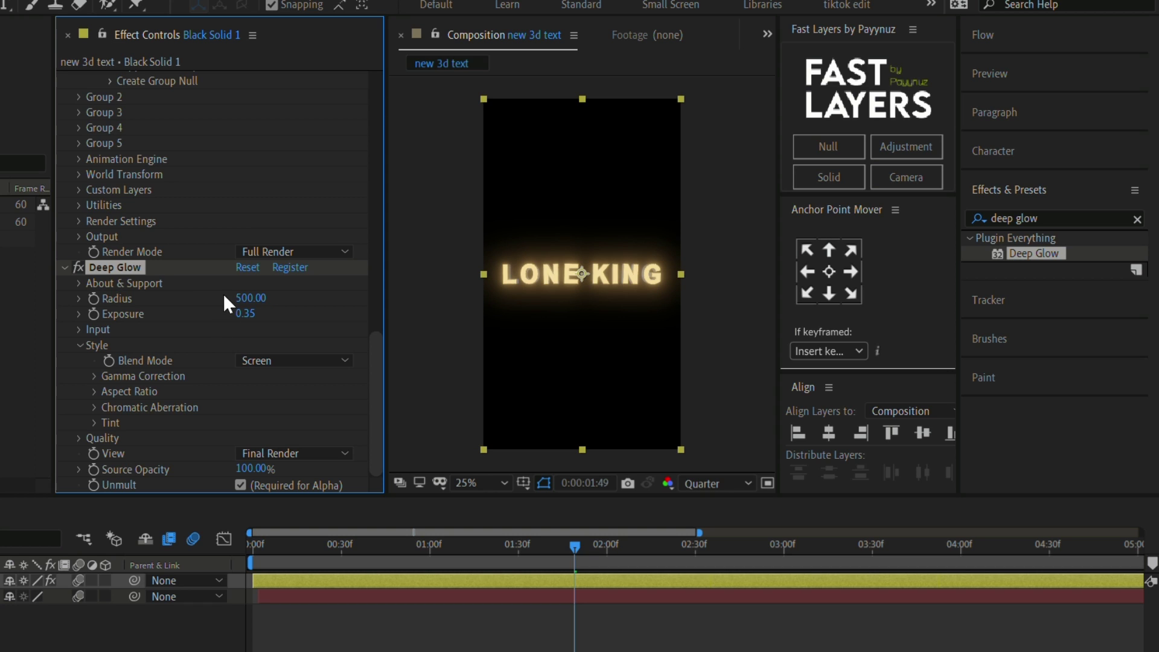
drag(258, 298, 647, 326)
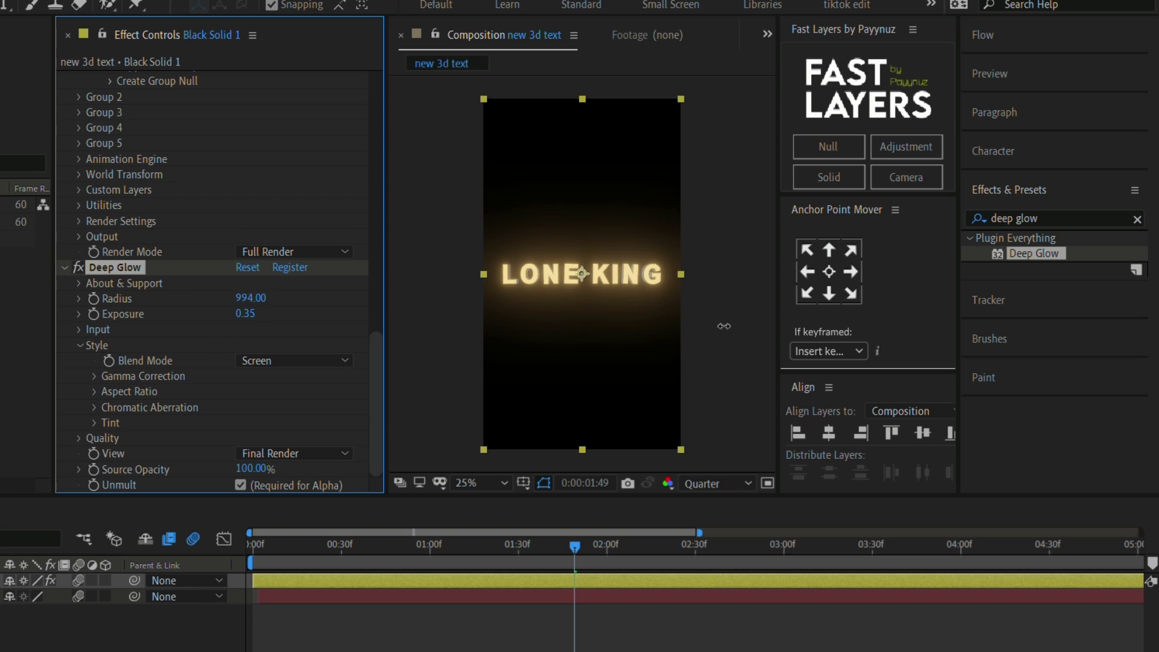
mouse_move(724, 326)
mouse_down()
mouse_move(116, 336)
mouse_move(265, 308)
mouse_up()
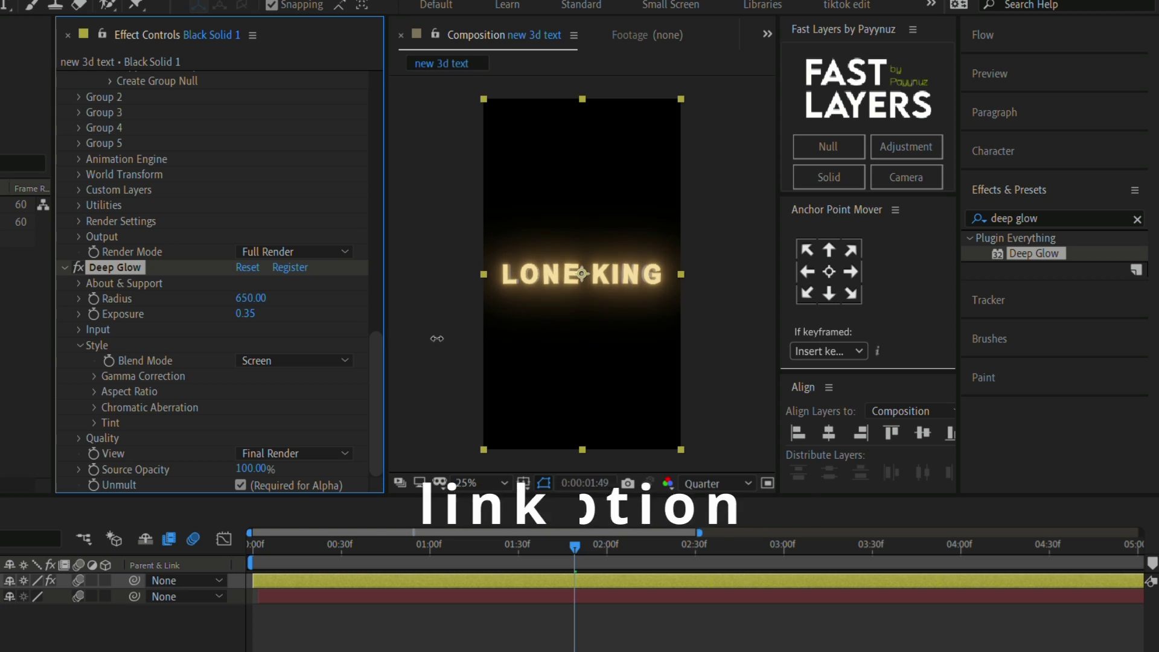
click(263, 300)
text(6)
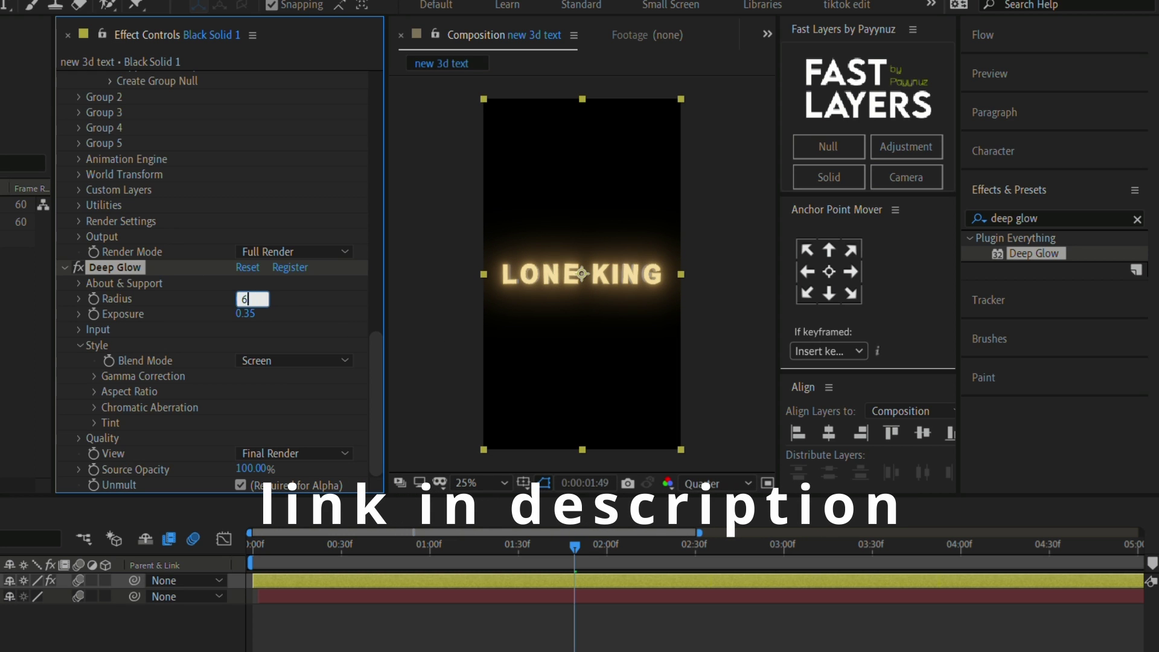
text(50)
key(Return)
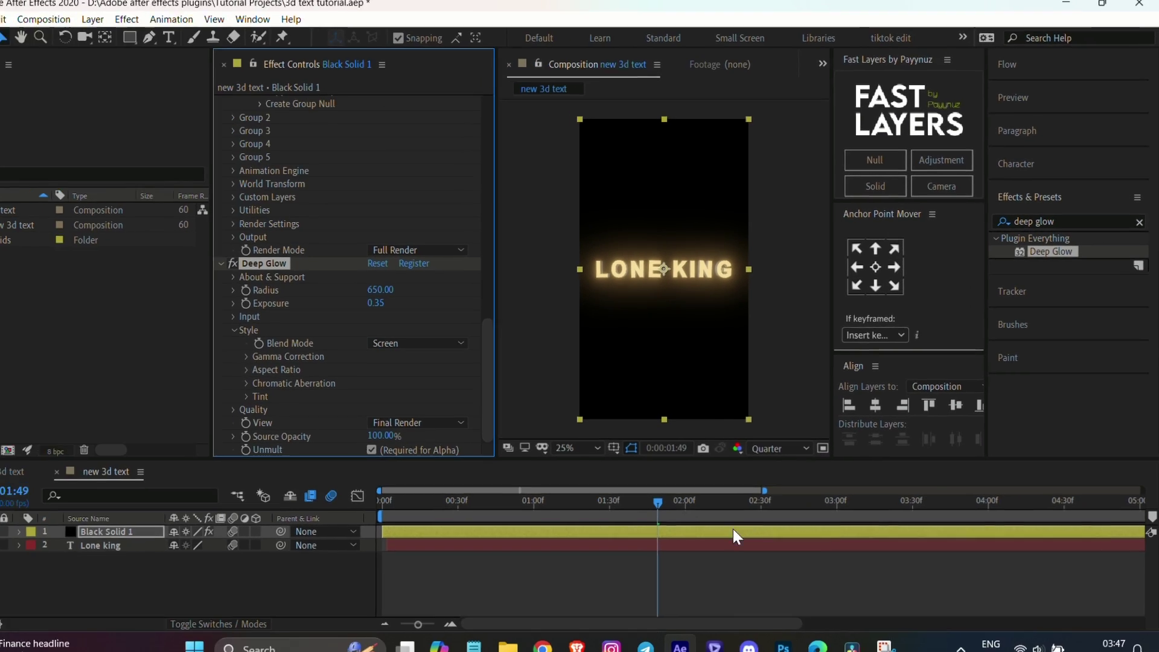
click(608, 502)
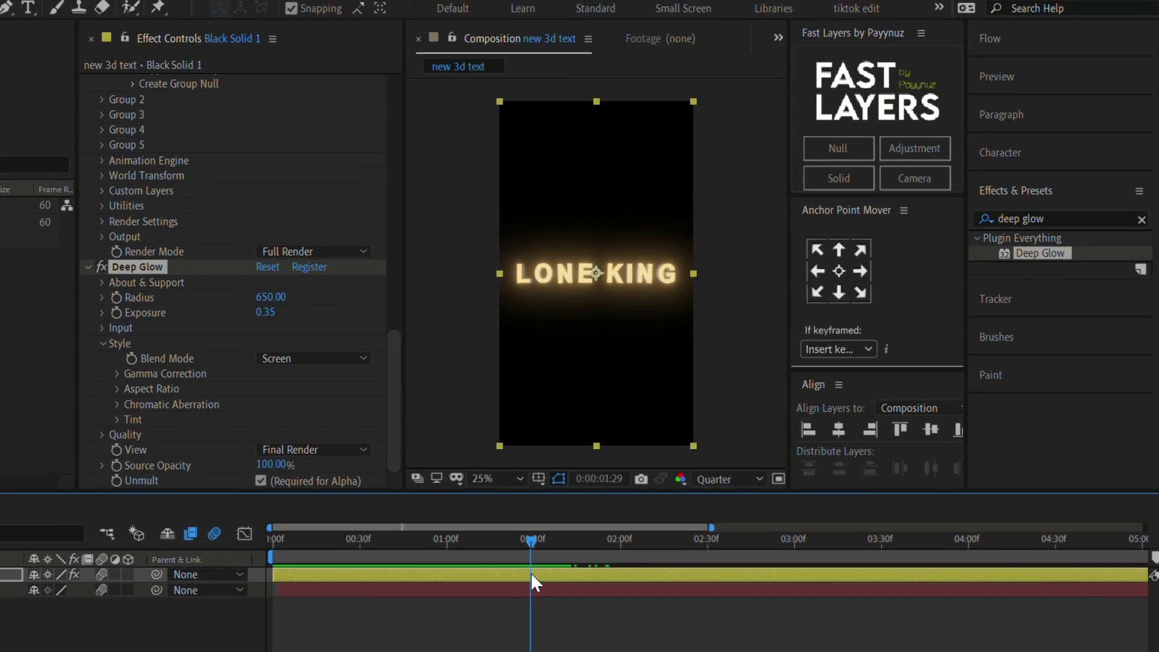
Add BCC Drop Shadow to the text layer with Shadow Intensity 100, Distance 5 and Softness 2
key(BackSpace)
key(BackSpace)
key(BackSpace)
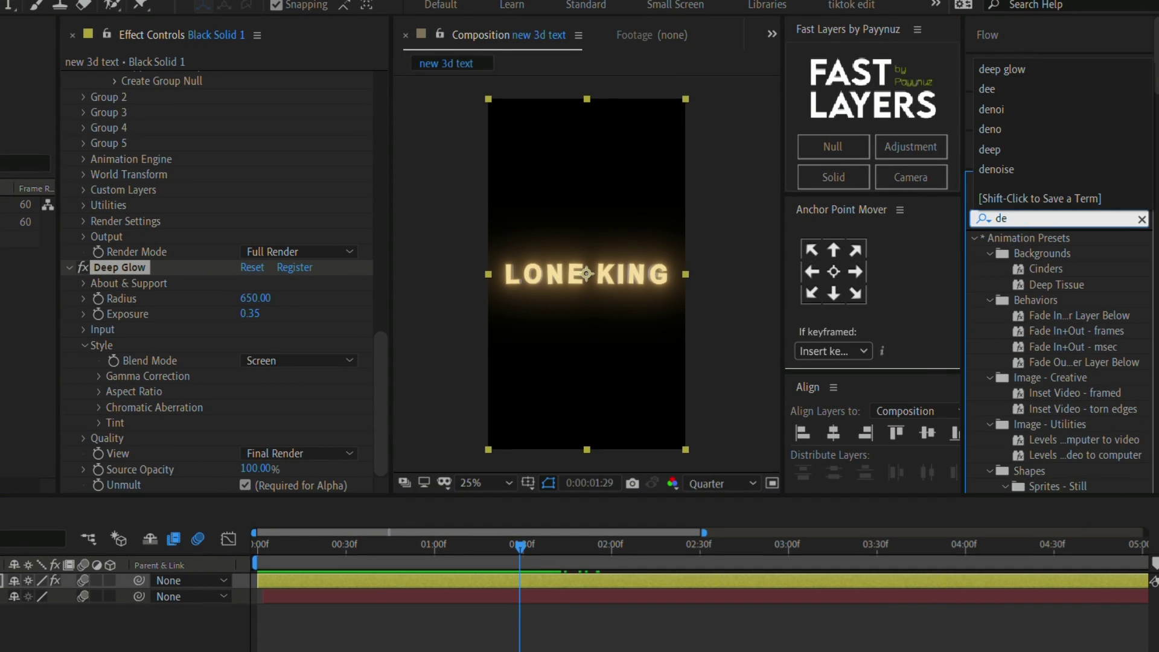
key(BackSpace)
text(rop shadow)
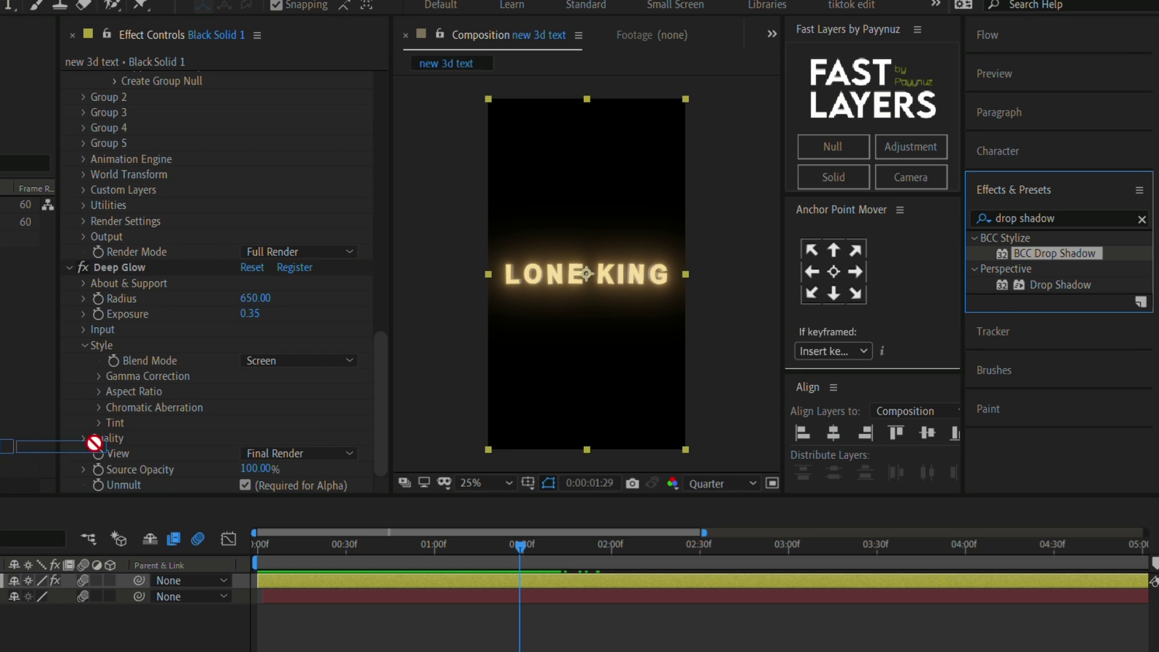
drag(1054, 253, 156, 433)
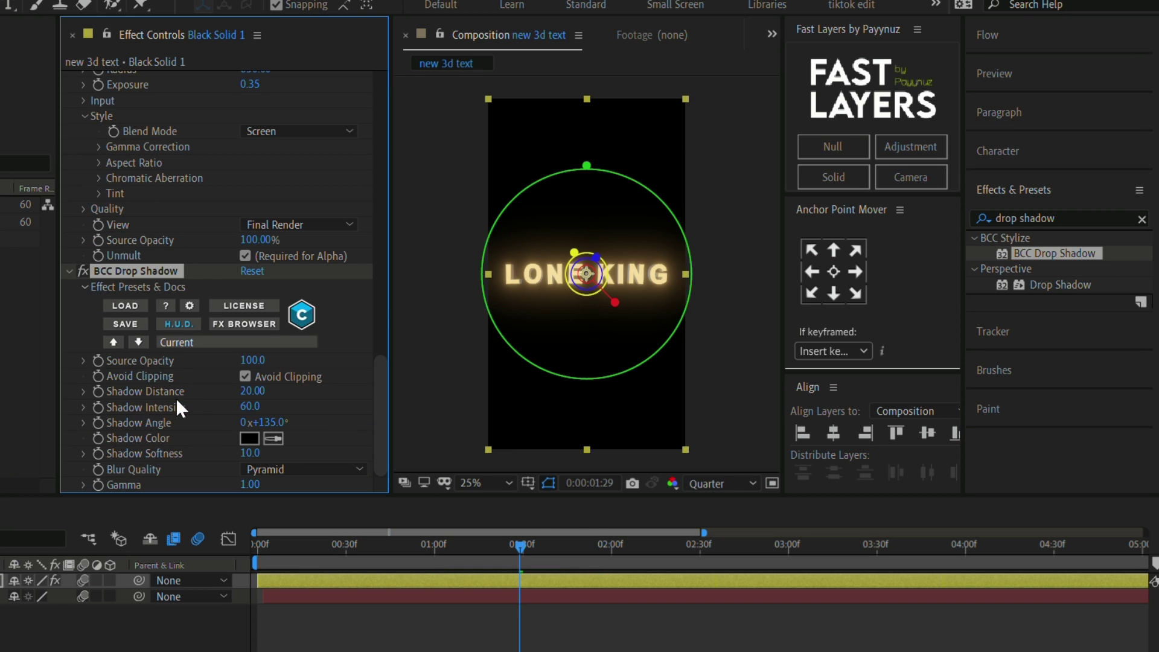
drag(250, 405, 291, 400)
click(252, 391)
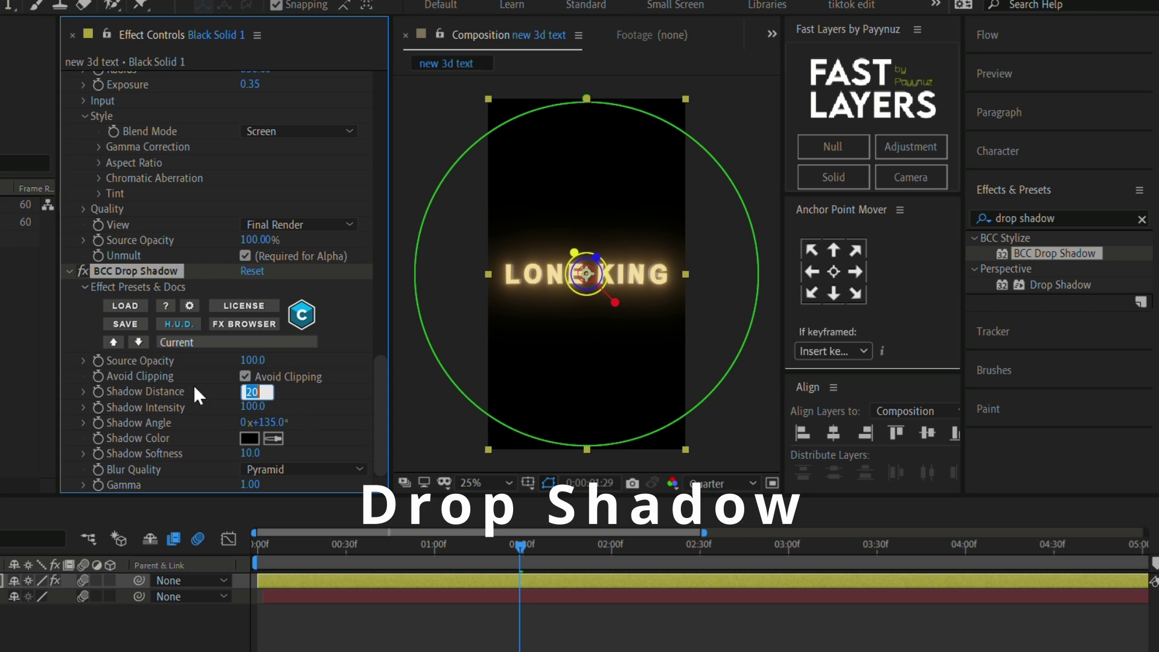
text(5)
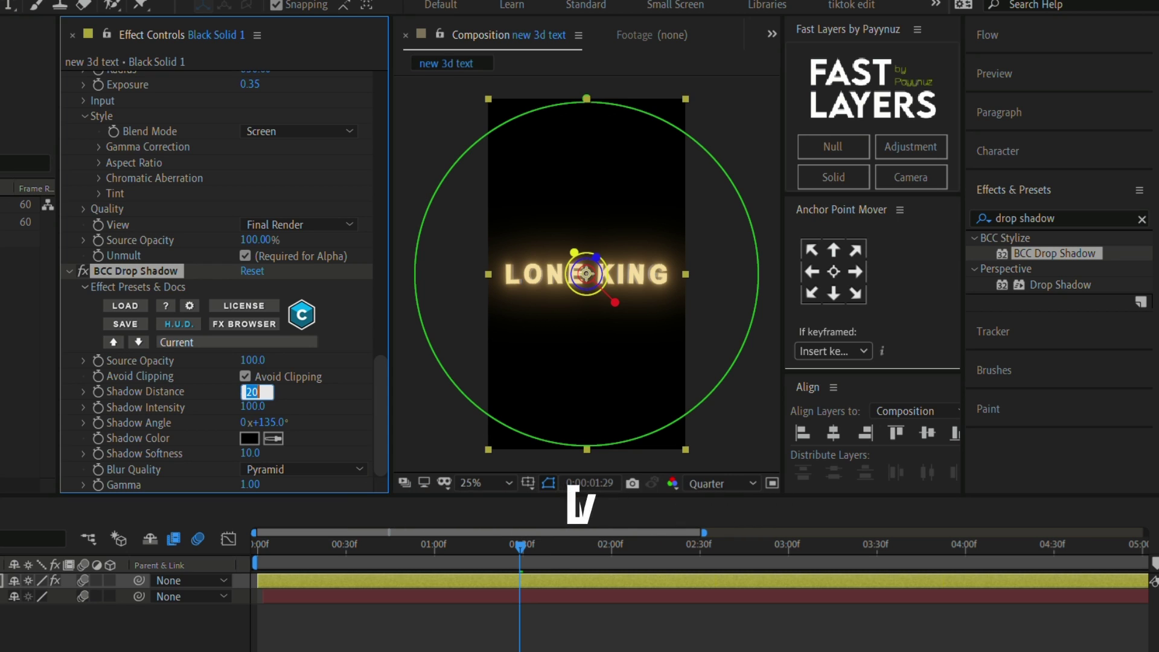
key(Return)
drag(257, 453, 227, 464)
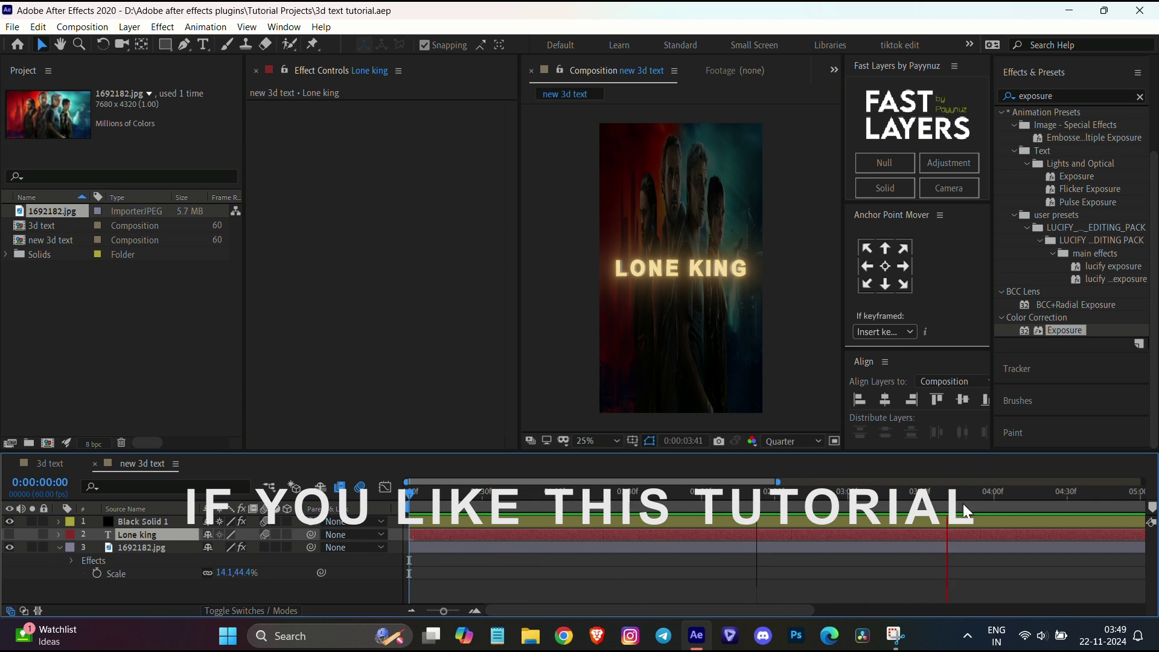
Stop the preview and return to the first frame
key(space)
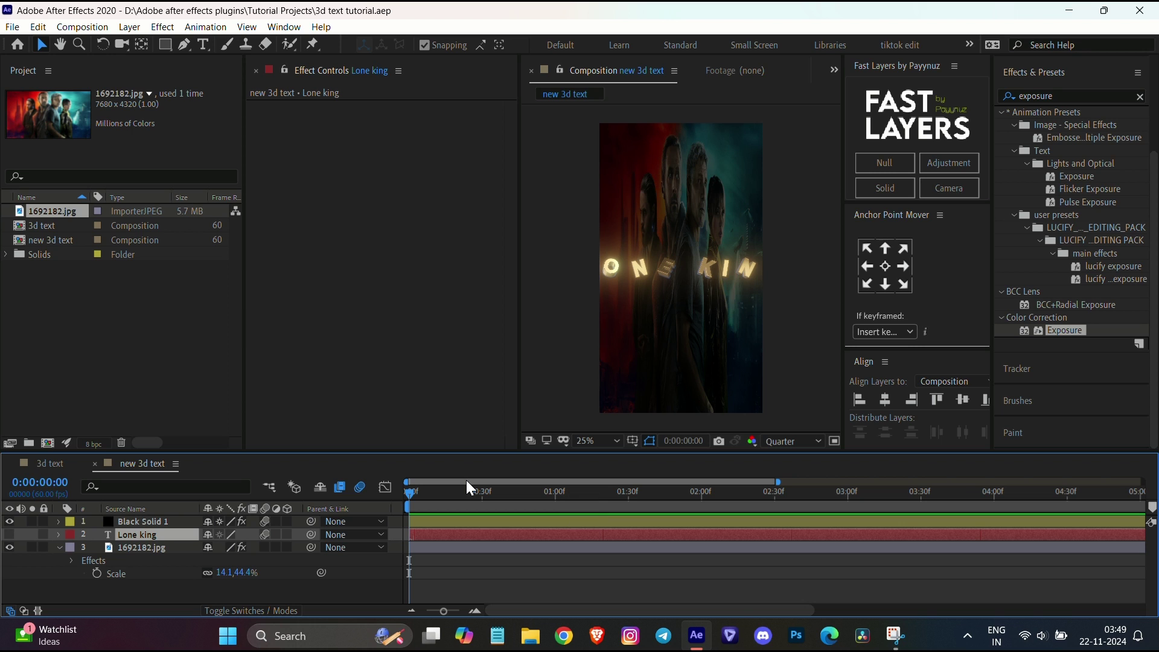